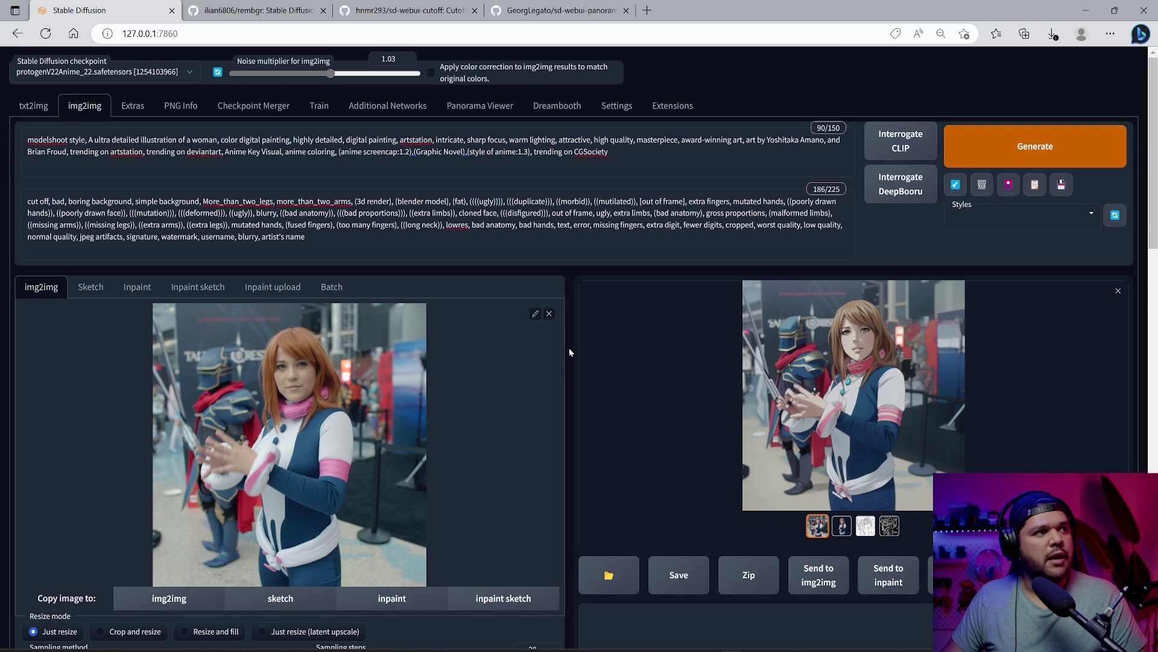
Step: Look through the rembgr, Cutoff and Panorama Viewer extension pages, then return to img2img
key(ctrl+Tab)
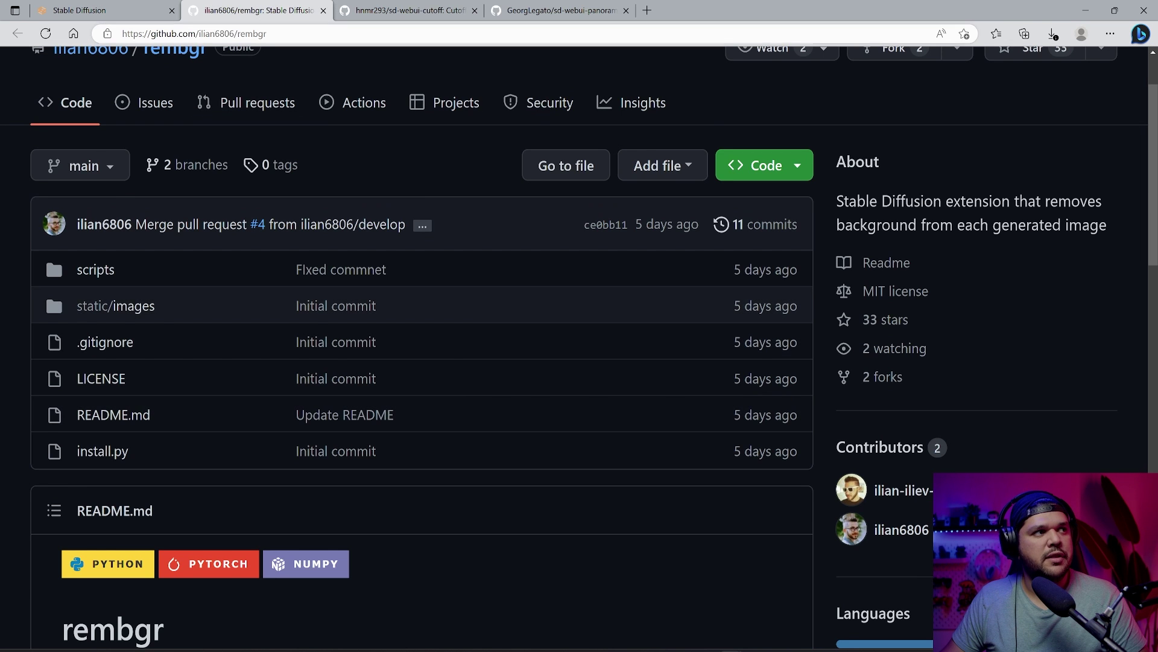
click(410, 10)
click(529, 10)
click(411, 10)
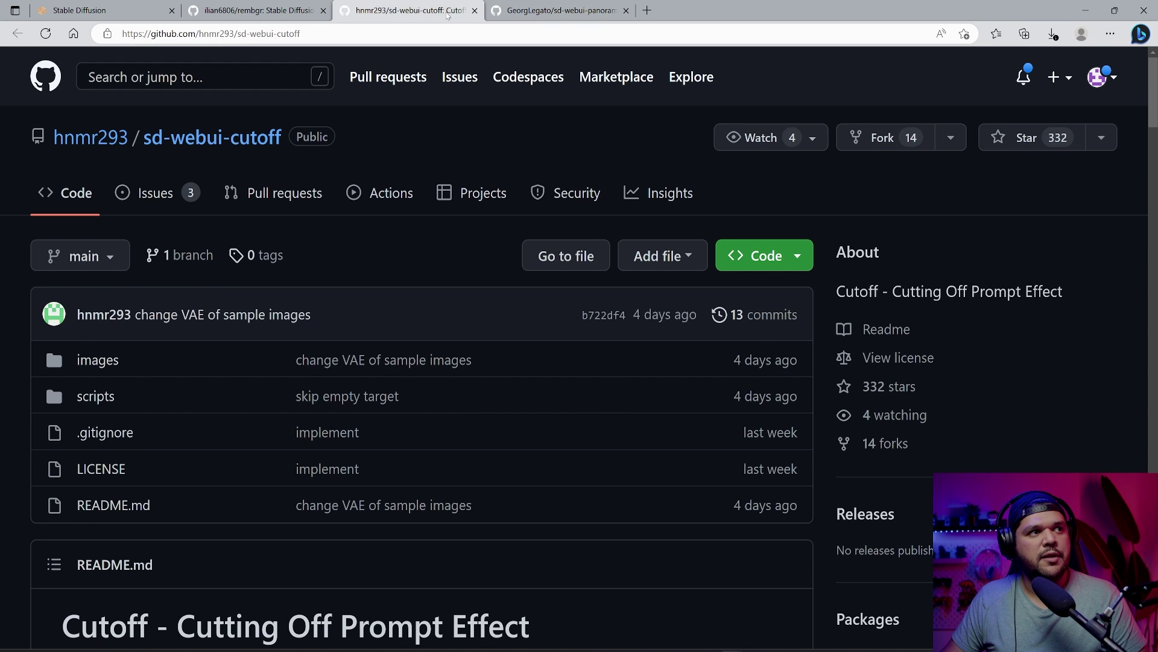
click(256, 10)
click(131, 12)
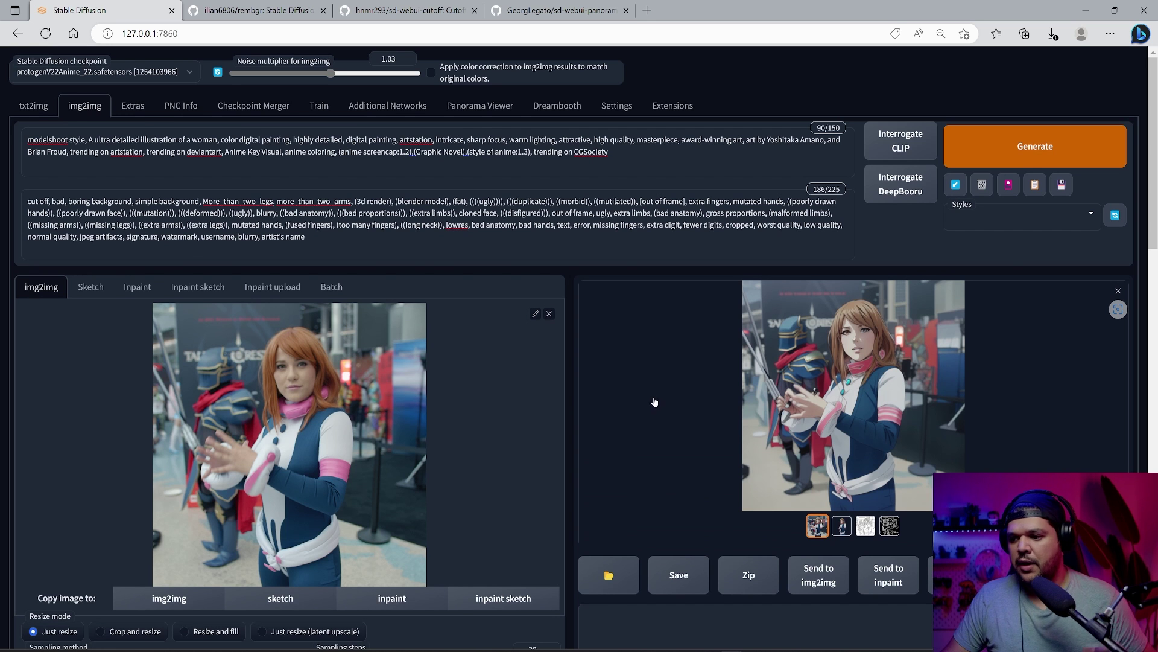
Step: Read through the rembgr extension's README, then come back to the img2img page
key(ctrl+Tab)
scroll(415, 348, up, 5)
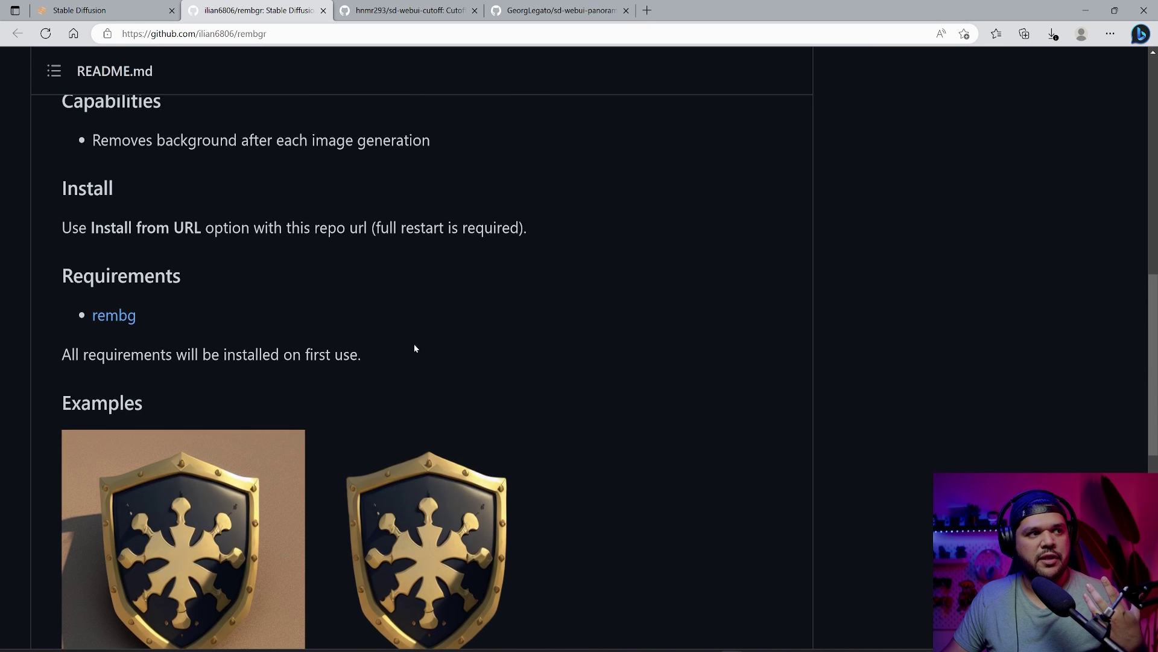
scroll(415, 348, up, 7)
click(123, 12)
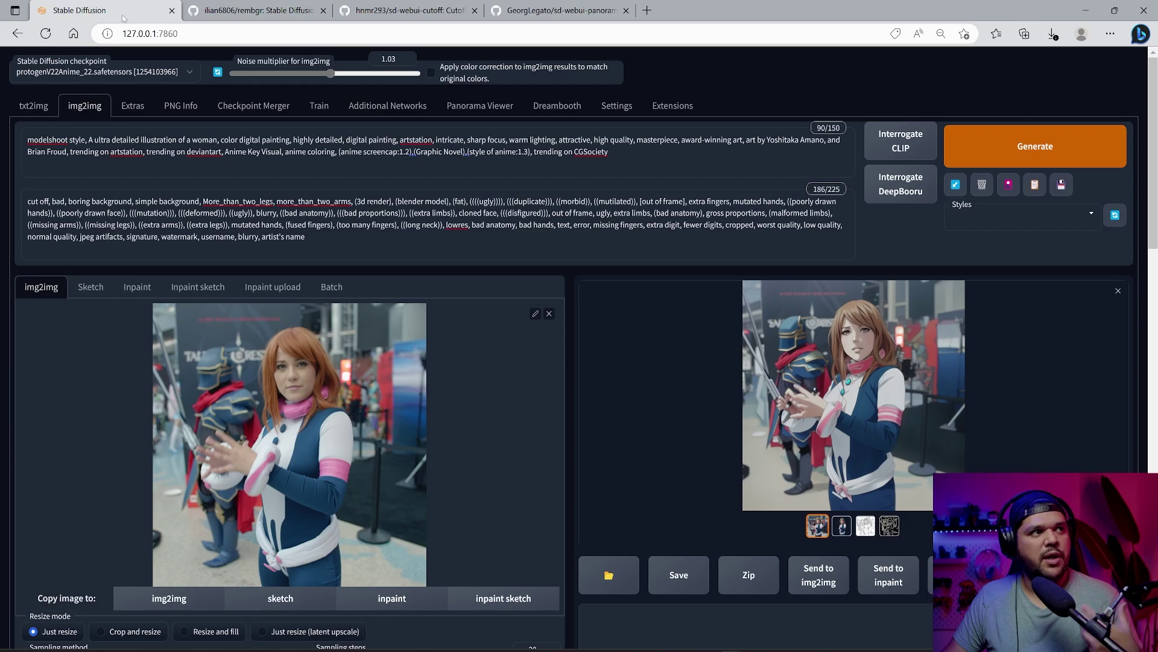
click(259, 11)
scroll(442, 381, up, 5)
scroll(441, 381, down, 15)
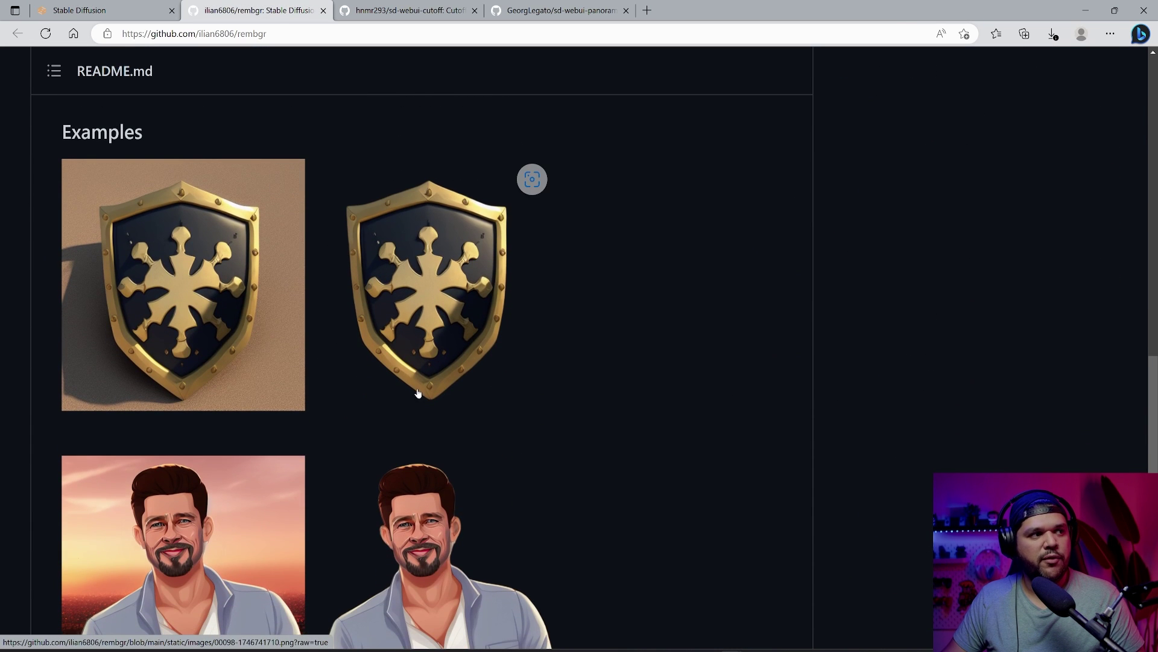
scroll(422, 396, down, 3)
scroll(365, 370, up, 3)
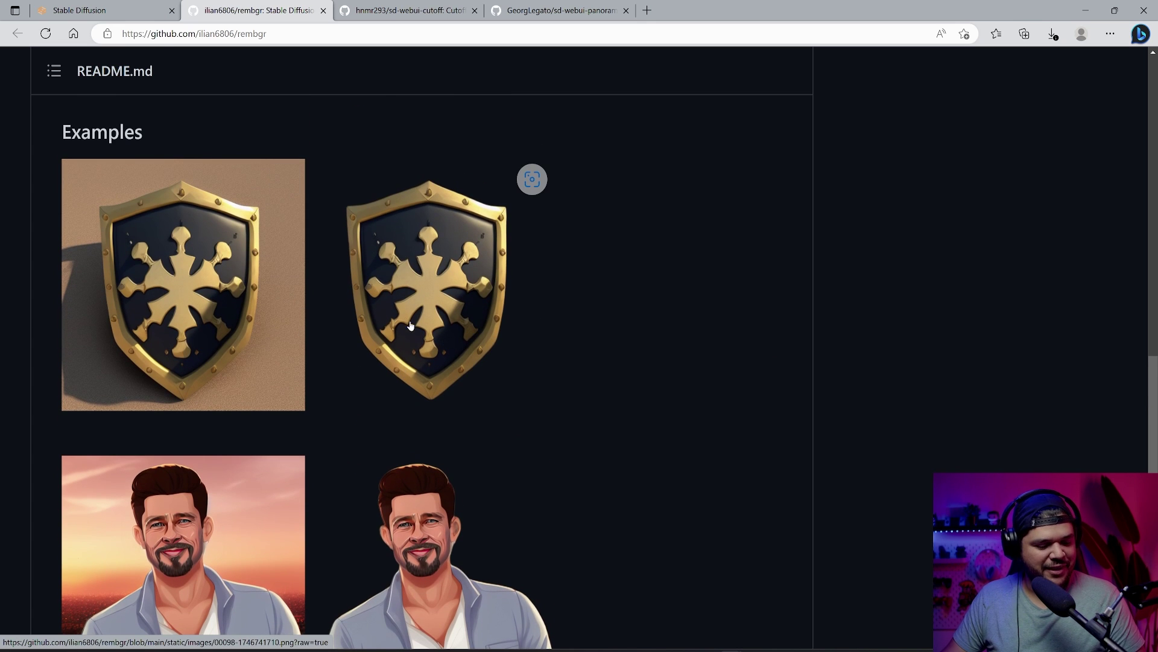
scroll(421, 321, up, 4)
scroll(386, 362, down, 3)
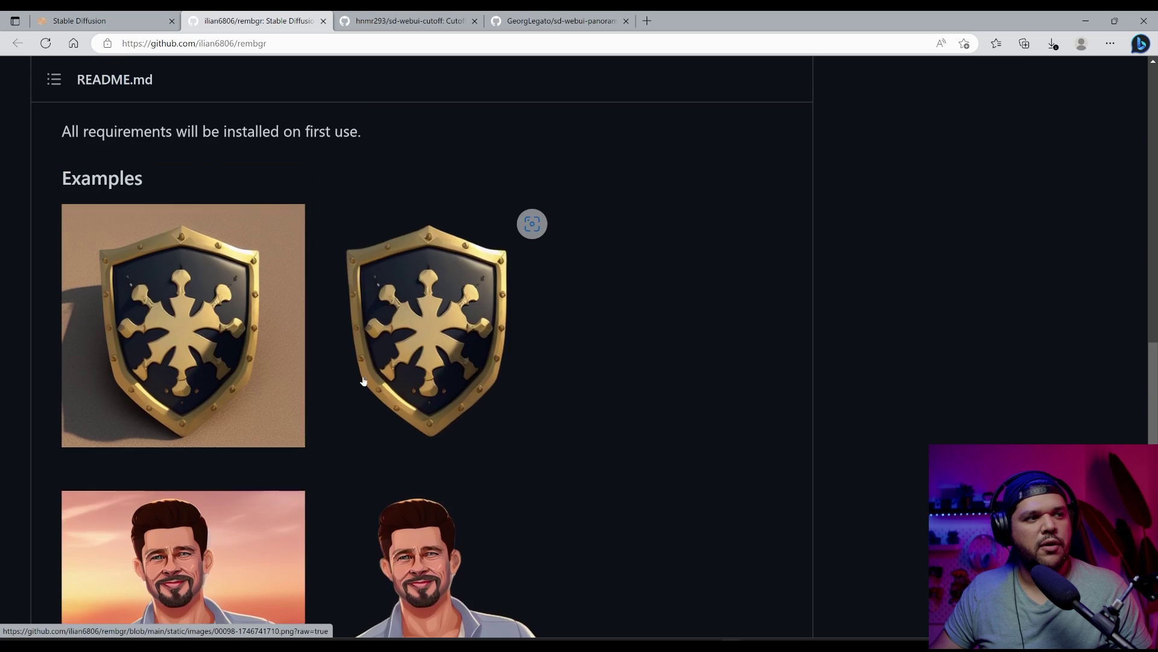
scroll(362, 392, up, 4)
scroll(339, 404, down, 3)
scroll(486, 450, down, 4)
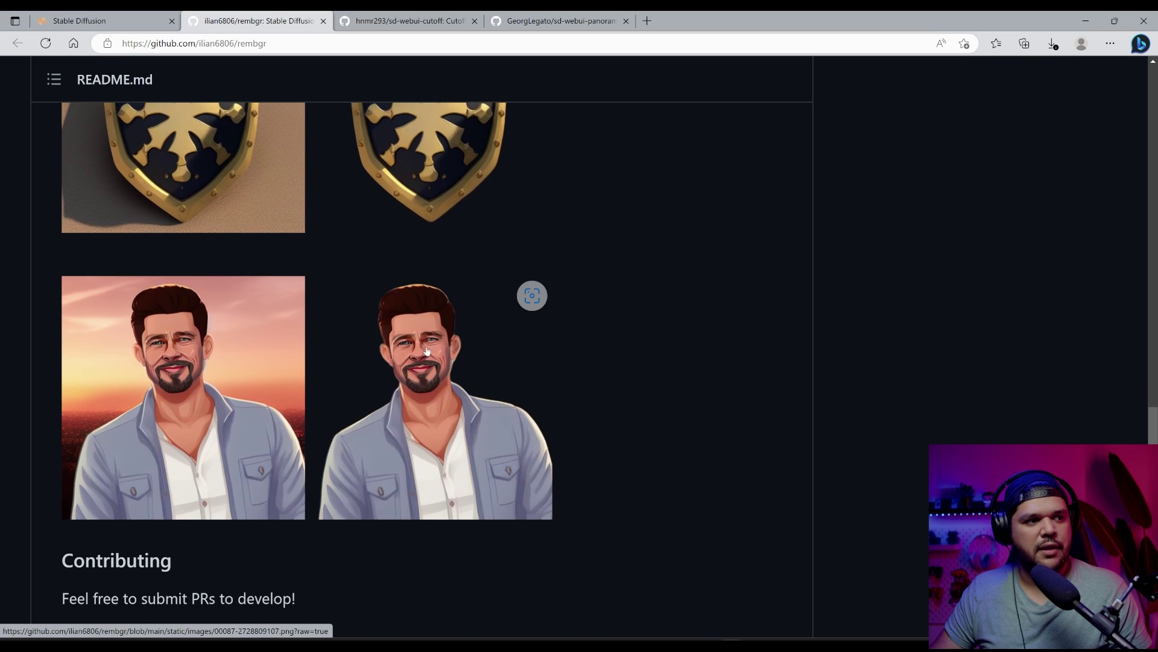
scroll(543, 320, up, 3)
scroll(545, 315, up, 5)
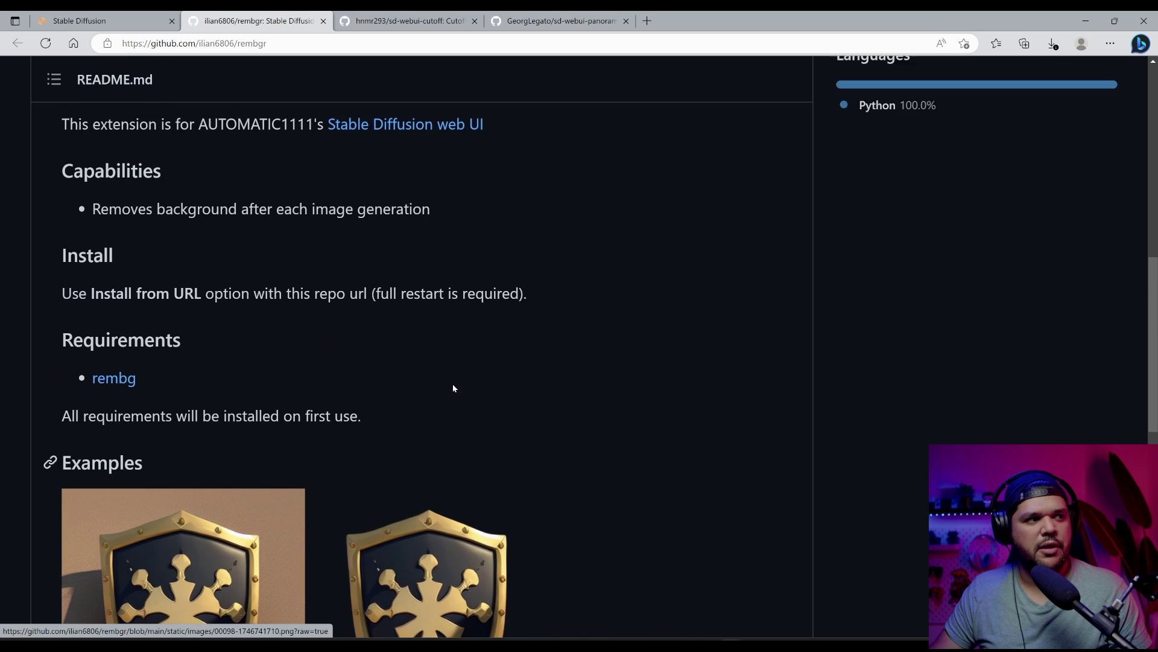
scroll(452, 386, down, 3)
scroll(522, 403, up, 6)
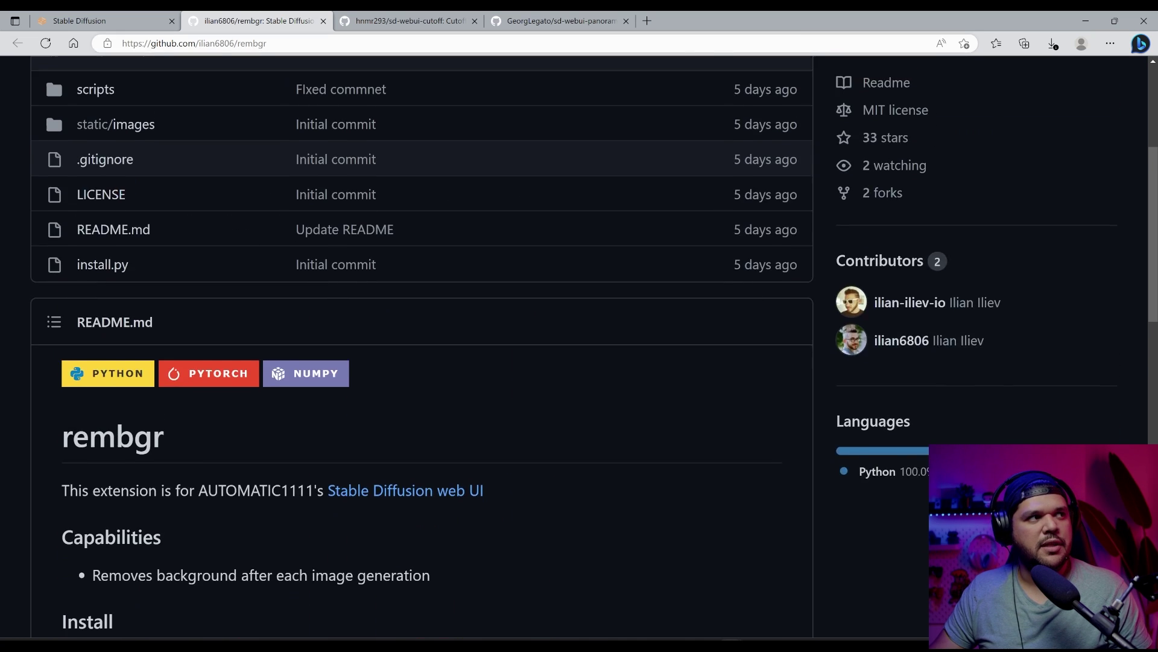
click(139, 22)
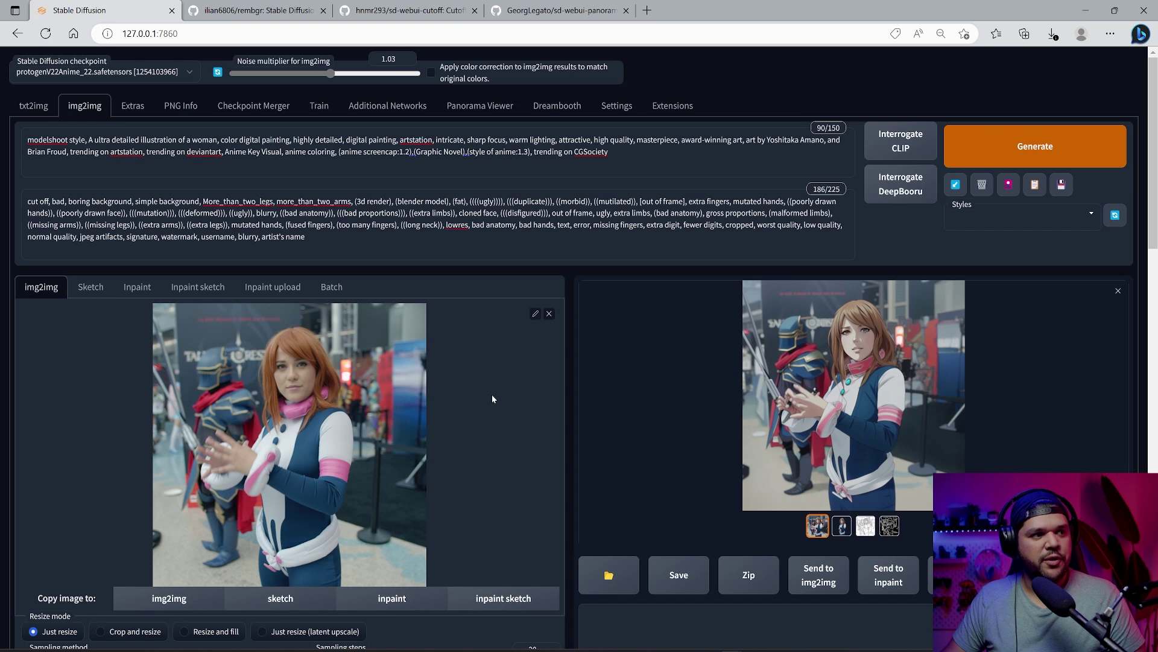
Step: Clear the img2img input image and toggle background removal for generated images
scroll(473, 341, down, 3)
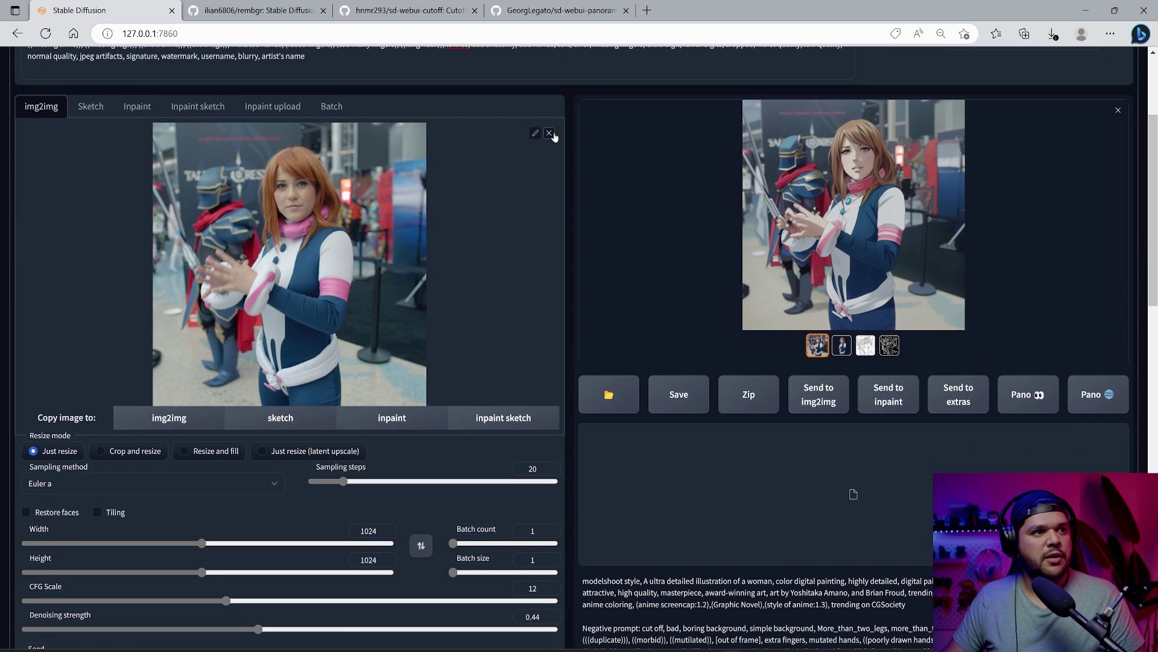
click(549, 133)
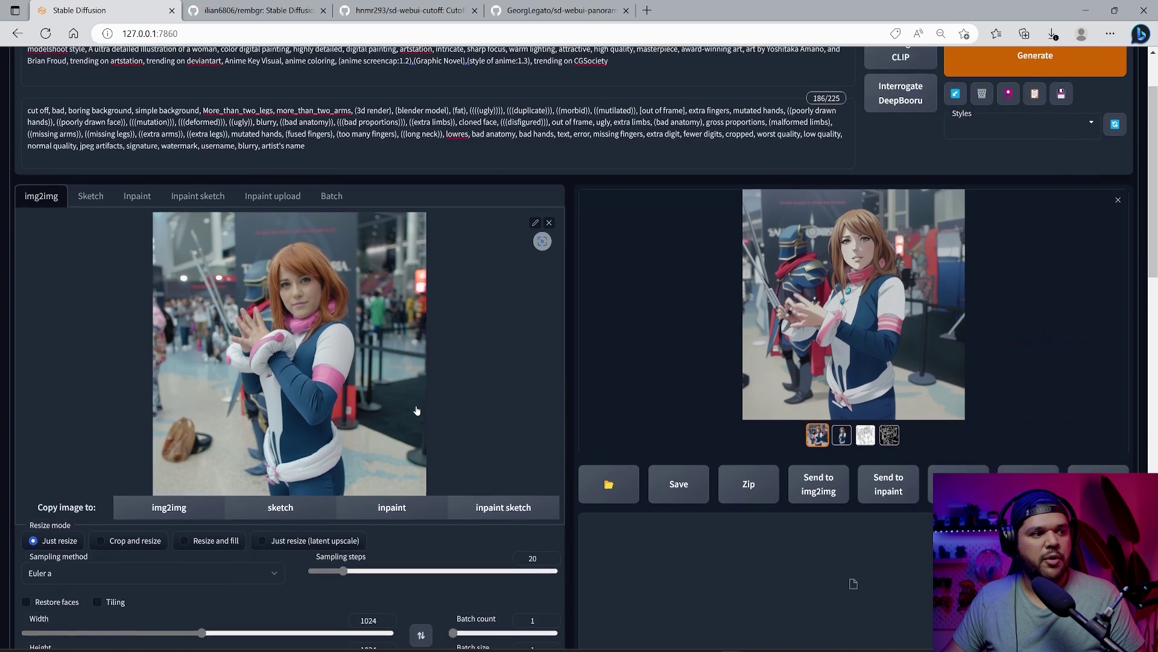
scroll(416, 410, down, 6)
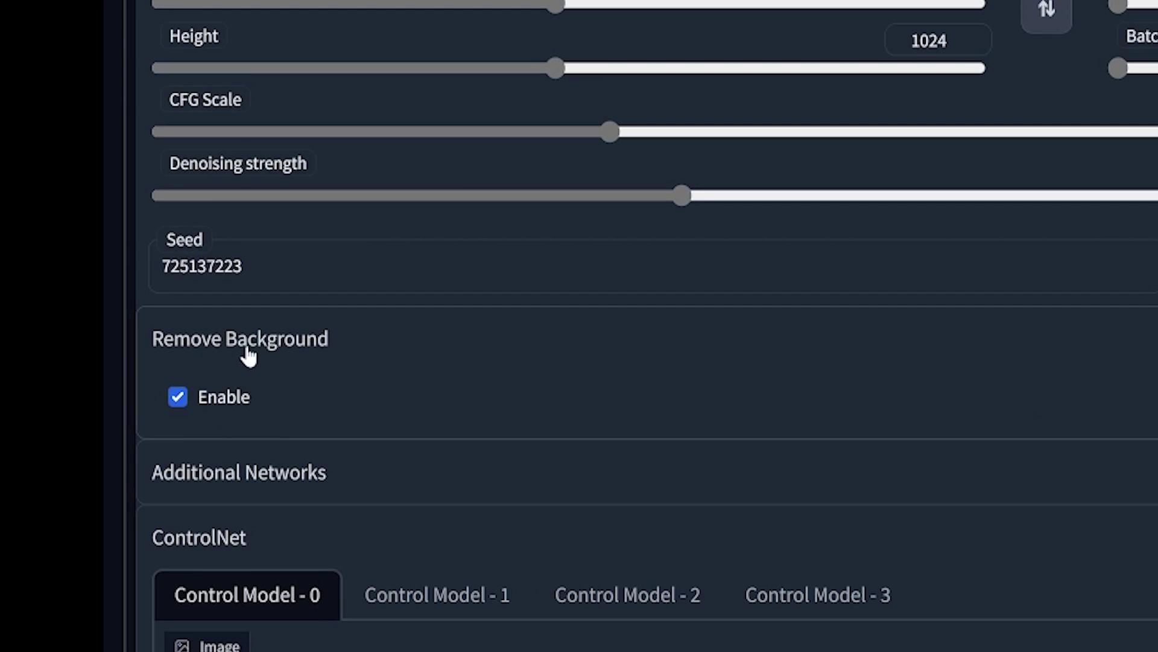
click(221, 393)
Step: Preview the edge-detection control image in the output gallery
scroll(501, 546, up, 8)
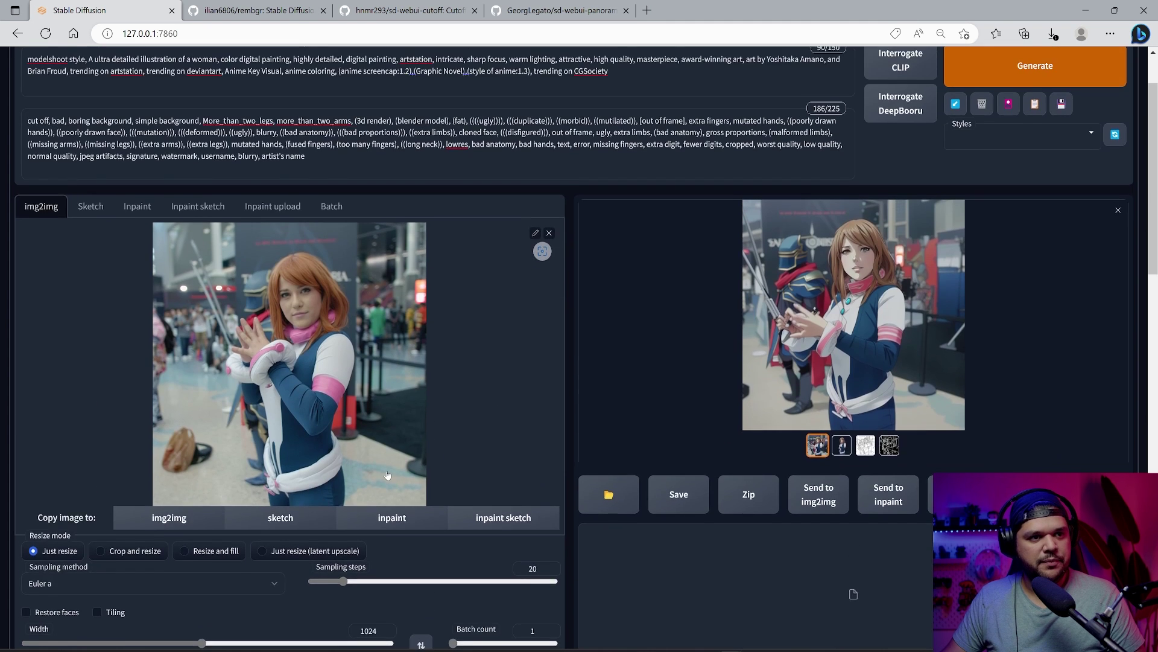
scroll(489, 253, up, 2)
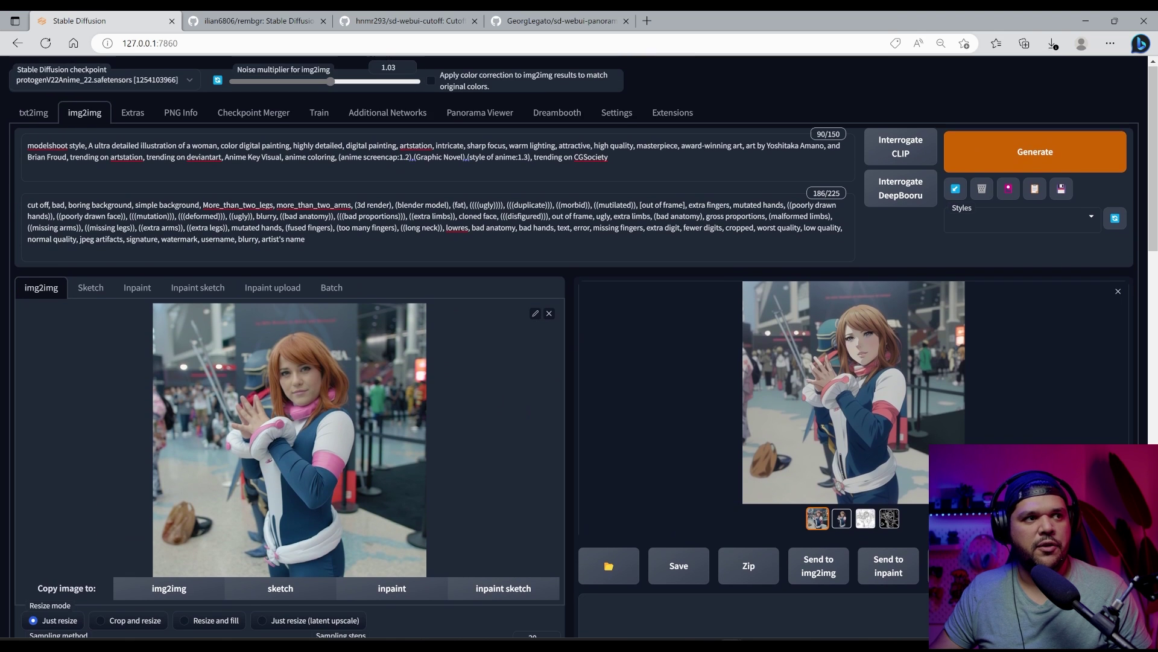
scroll(529, 412, down, 4)
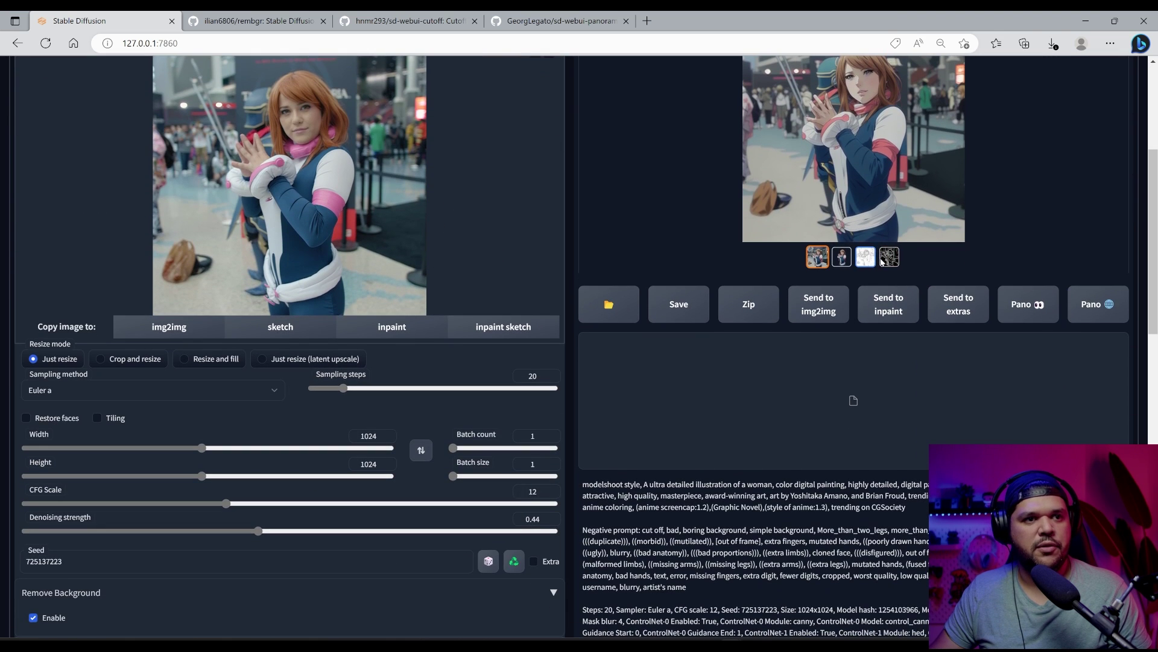
click(882, 260)
scroll(862, 265, up, 3)
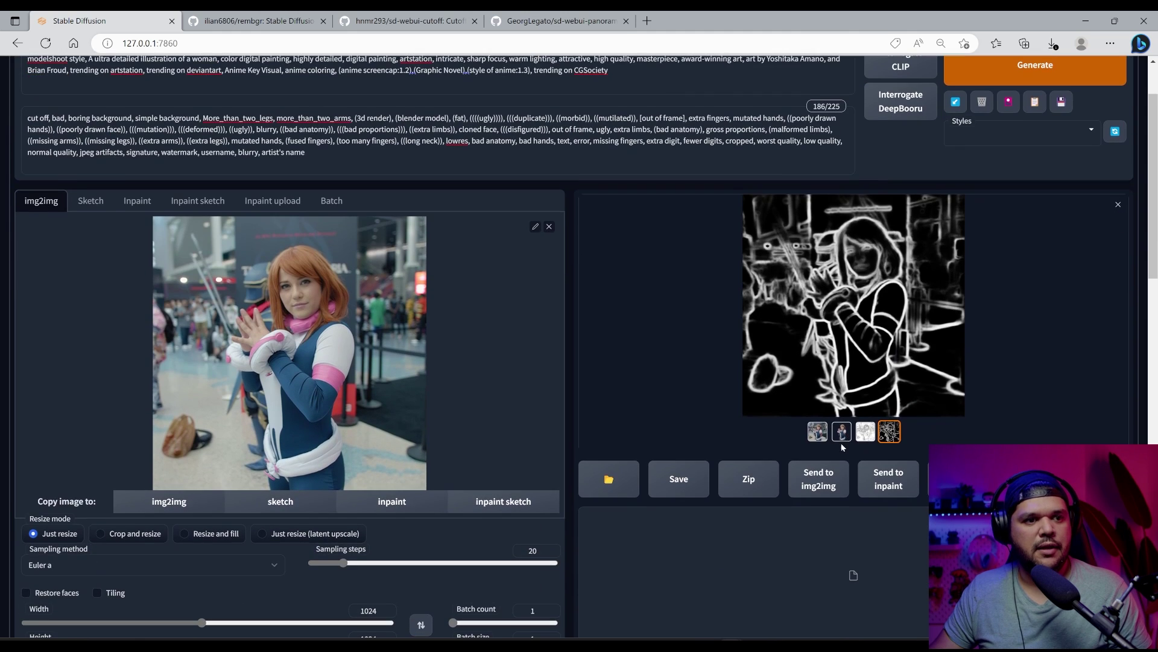
Step: Select the background-free anime render and view it full screen in the lightbox
click(842, 432)
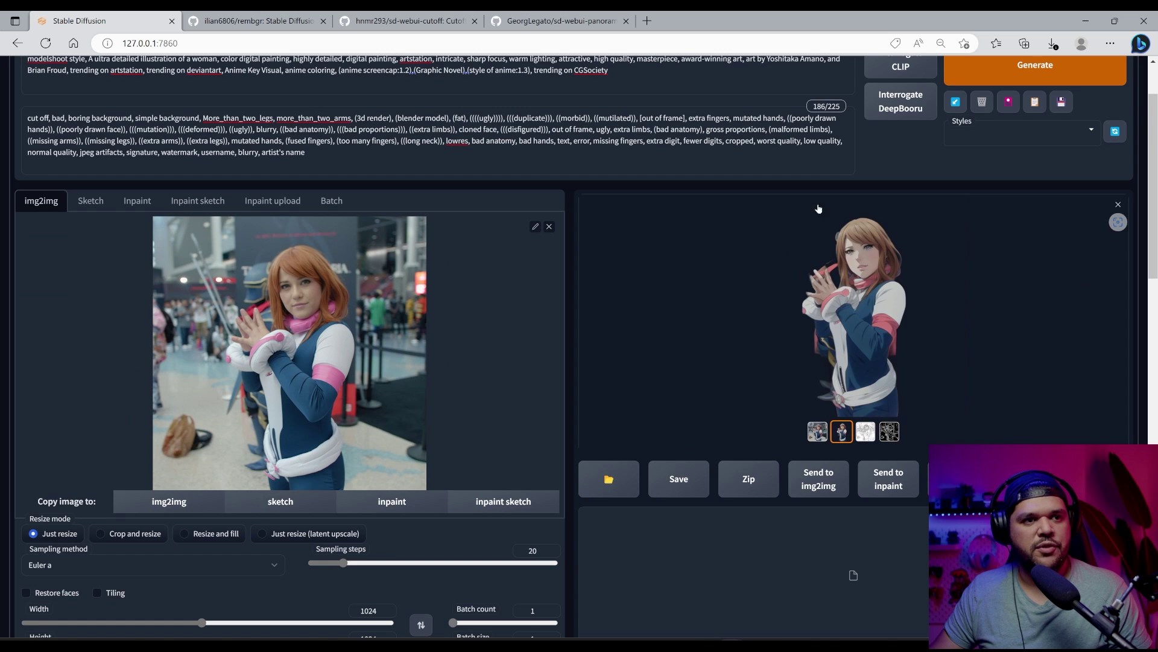
click(850, 293)
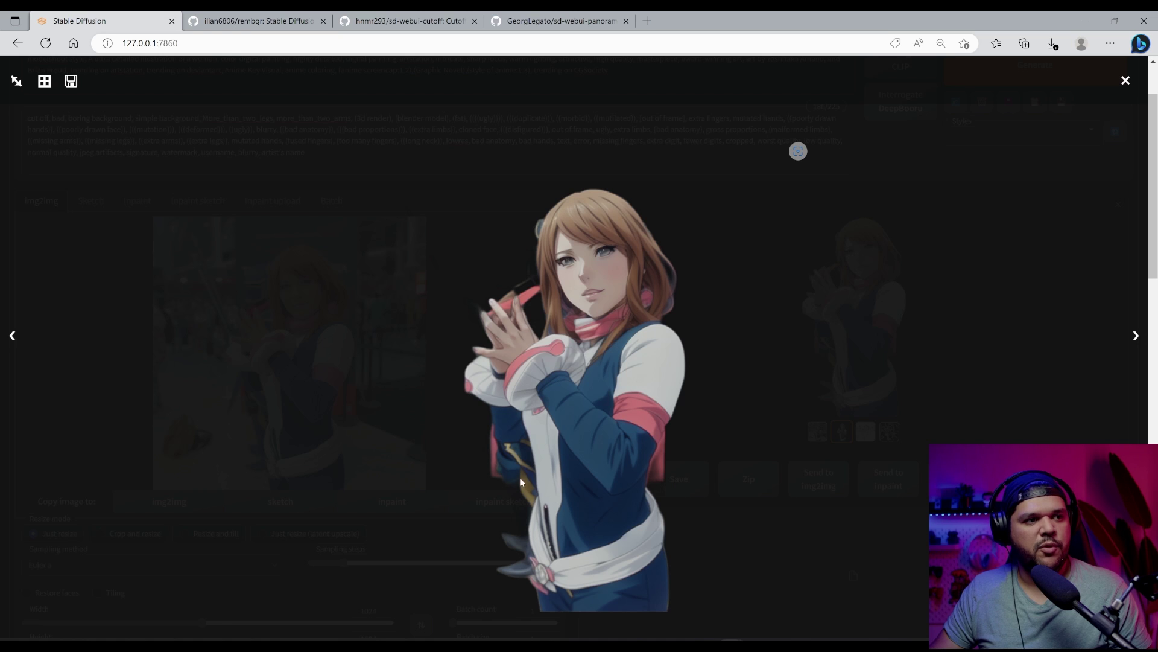
click(972, 313)
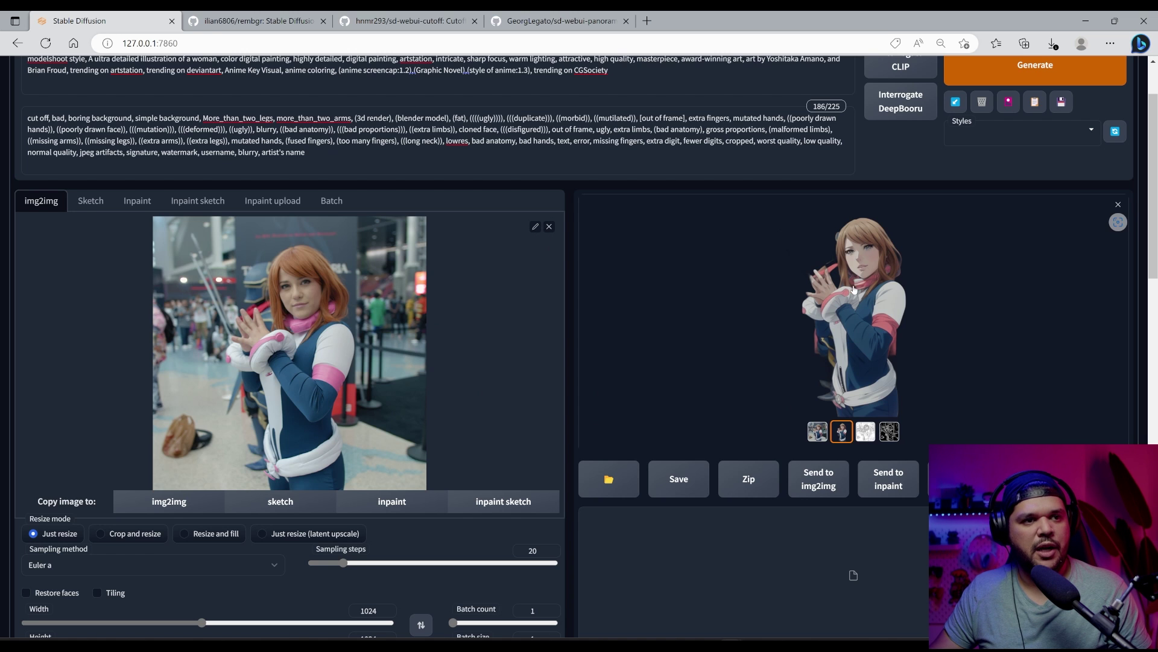
click(848, 362)
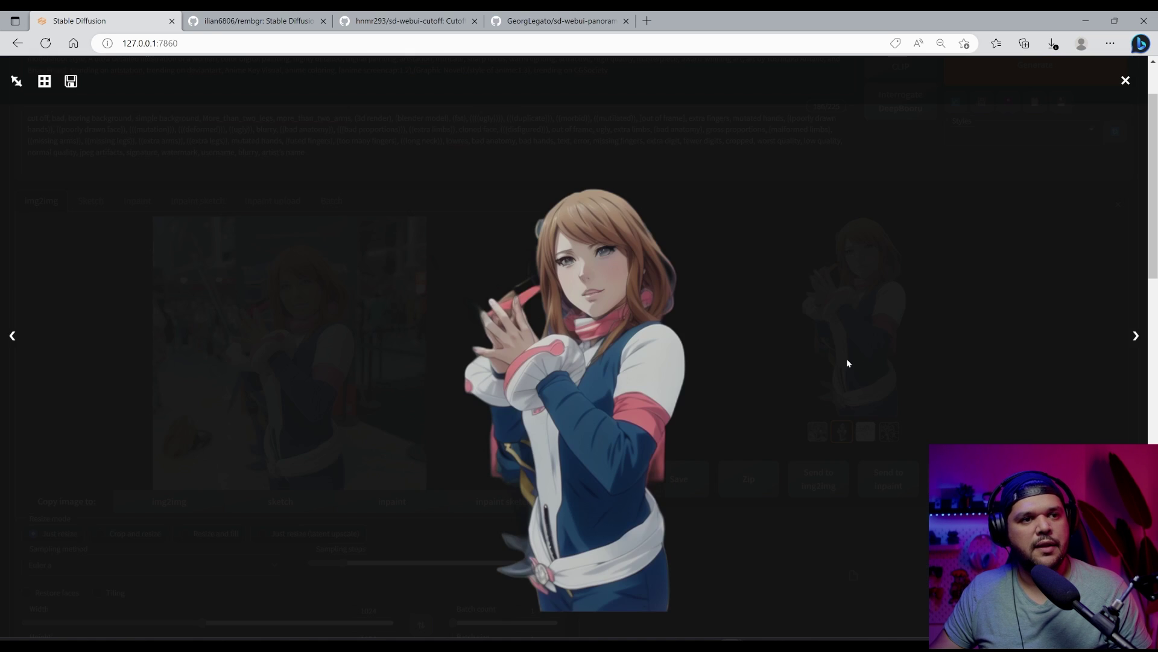
click(842, 355)
Step: Replace the input with the Barret cosplay frame and preview its background-free render full screen
click(549, 226)
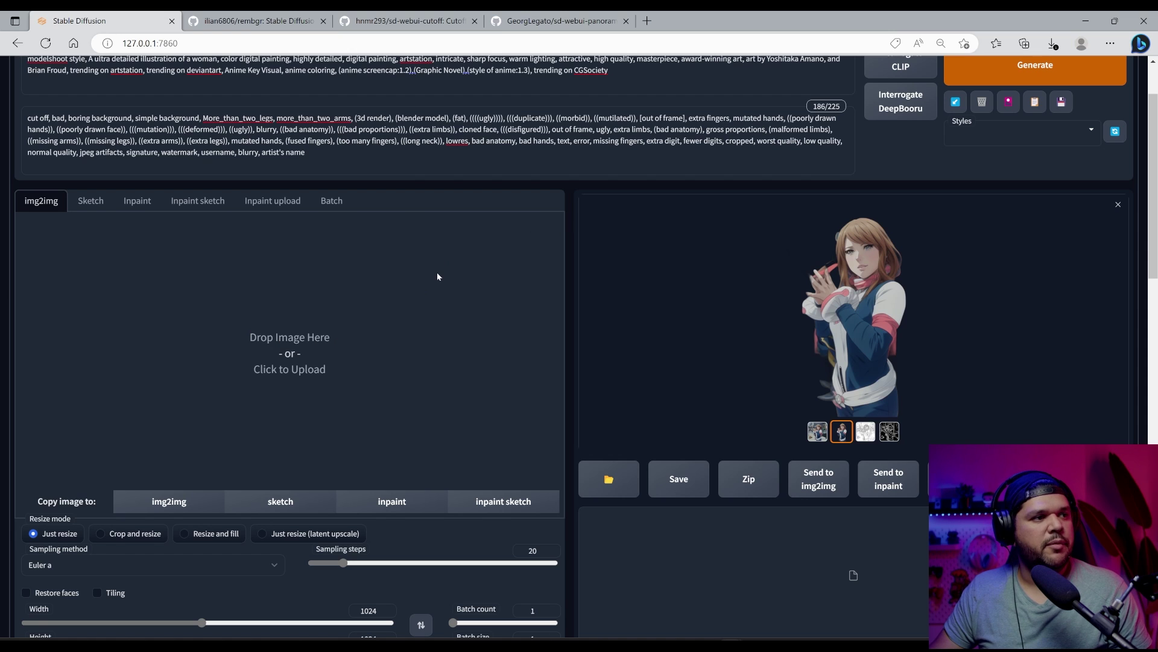
click(437, 273)
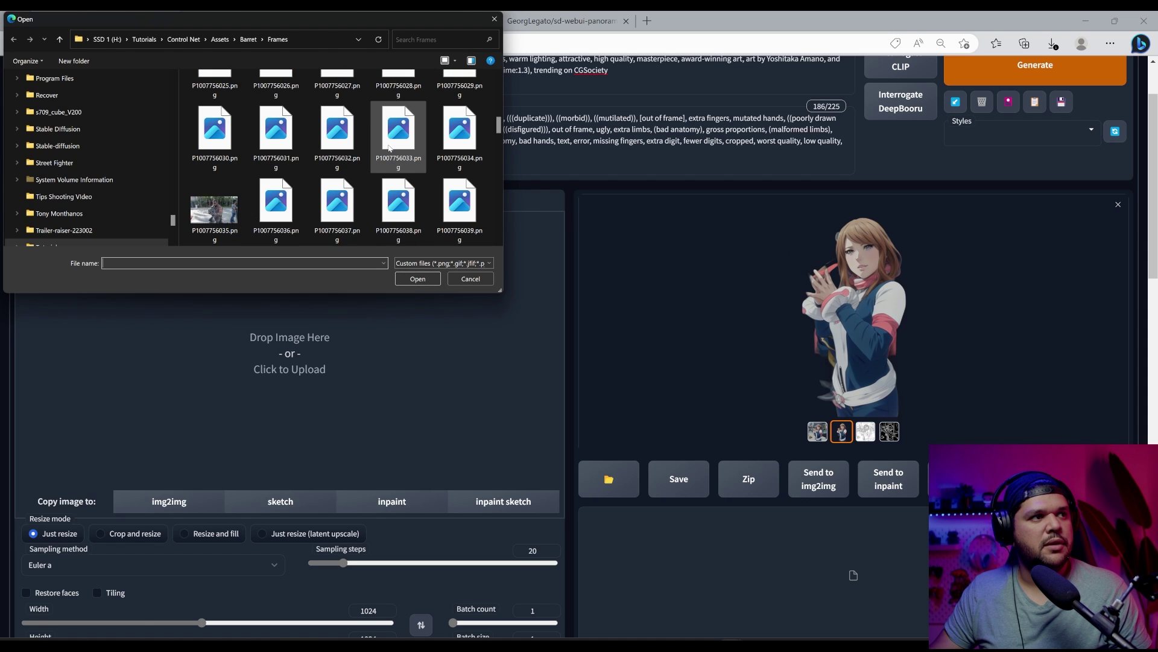
double_click(276, 202)
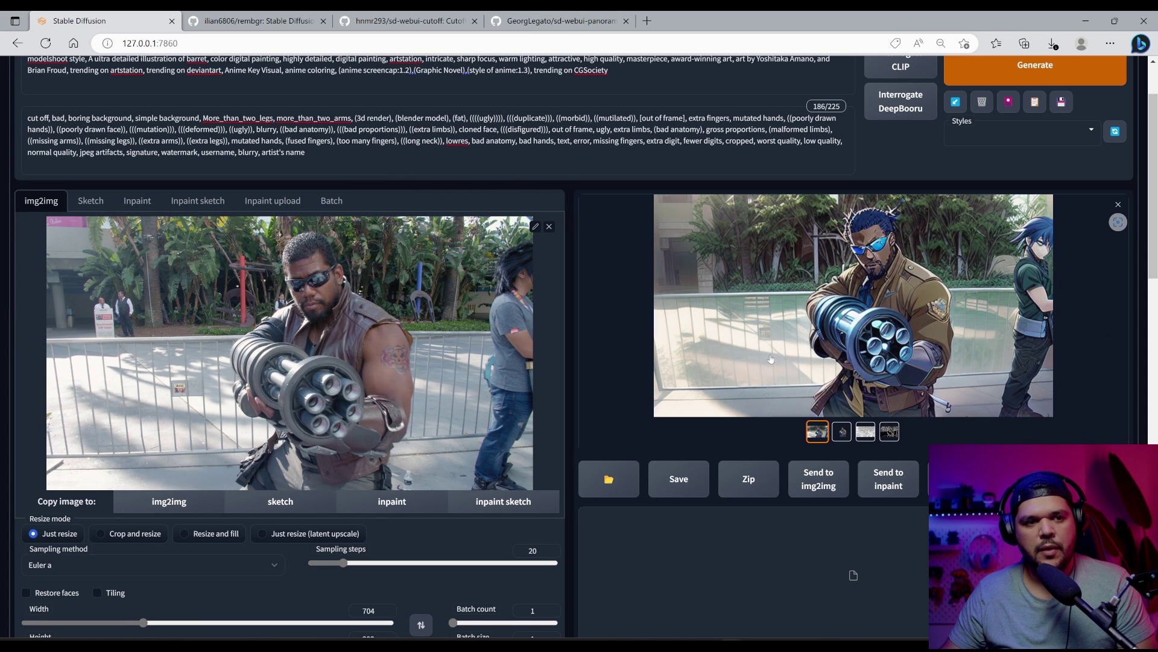
click(843, 431)
click(871, 277)
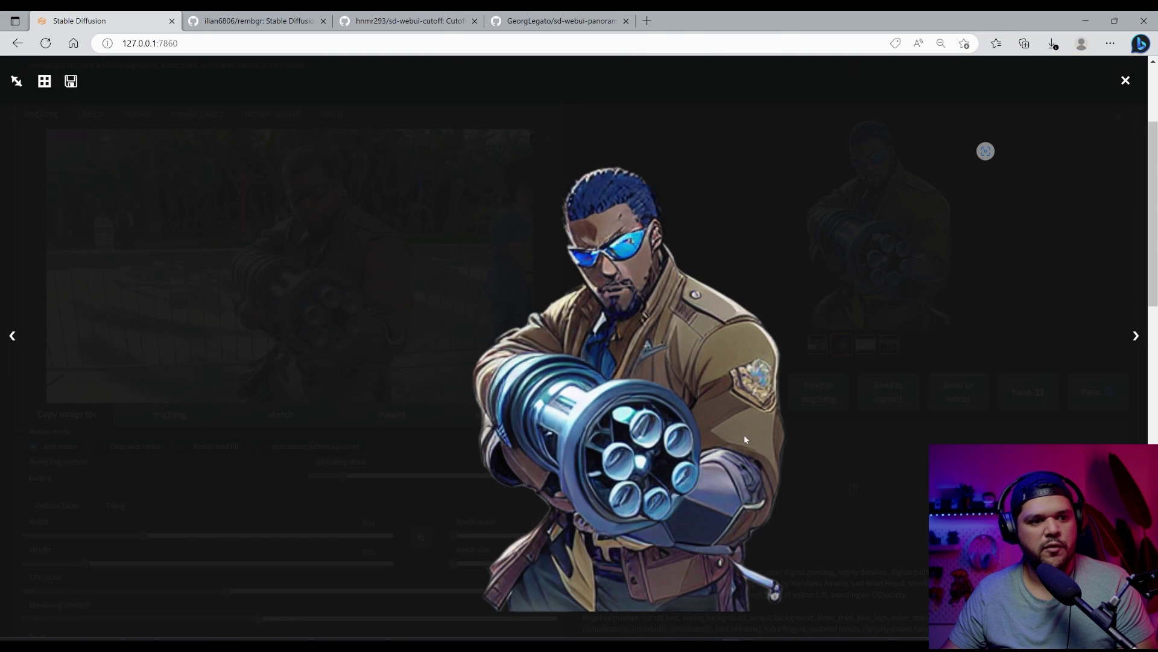
click(548, 180)
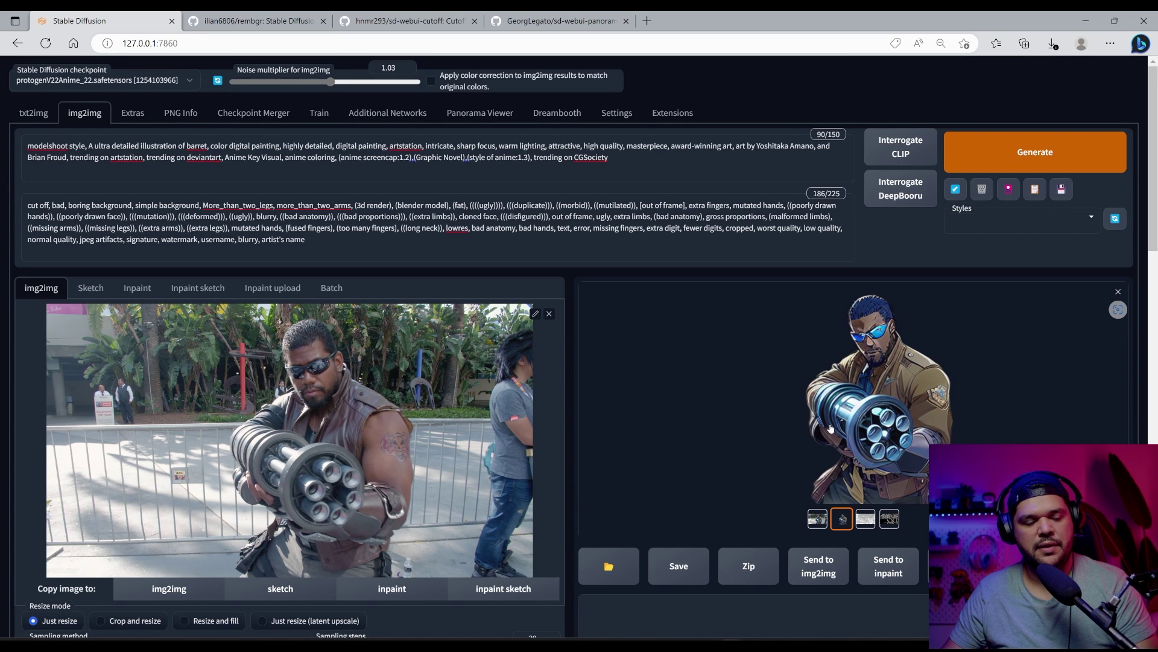
Step: Inspect the anime render enlarged a couple more times
scroll(869, 356, down, 3)
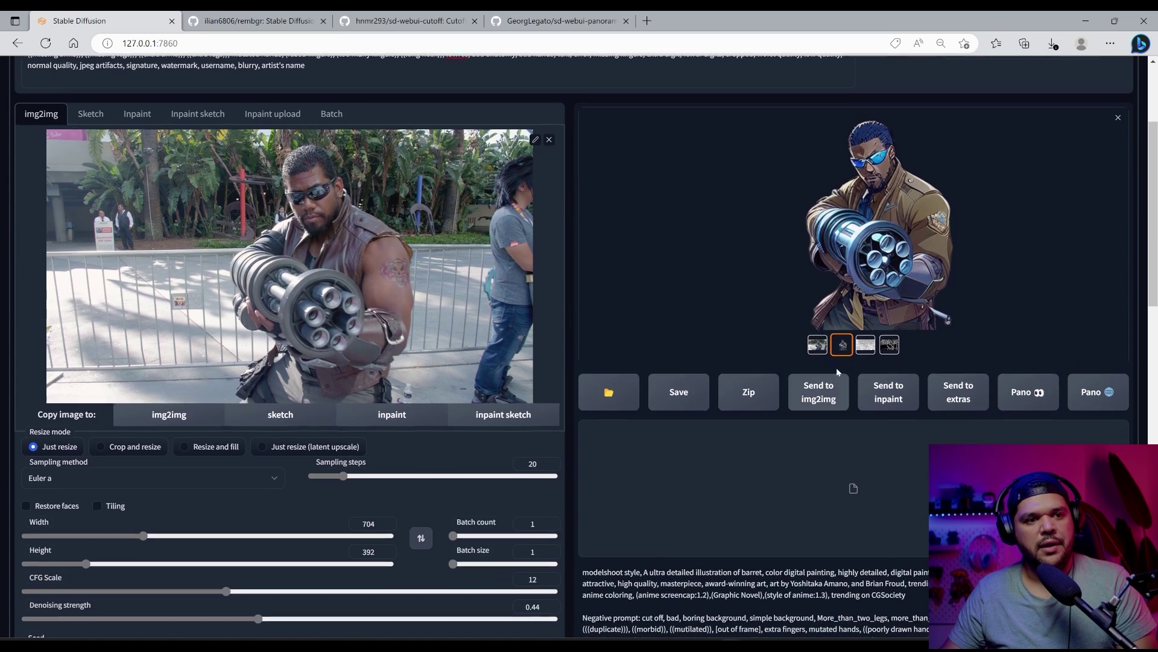
click(903, 277)
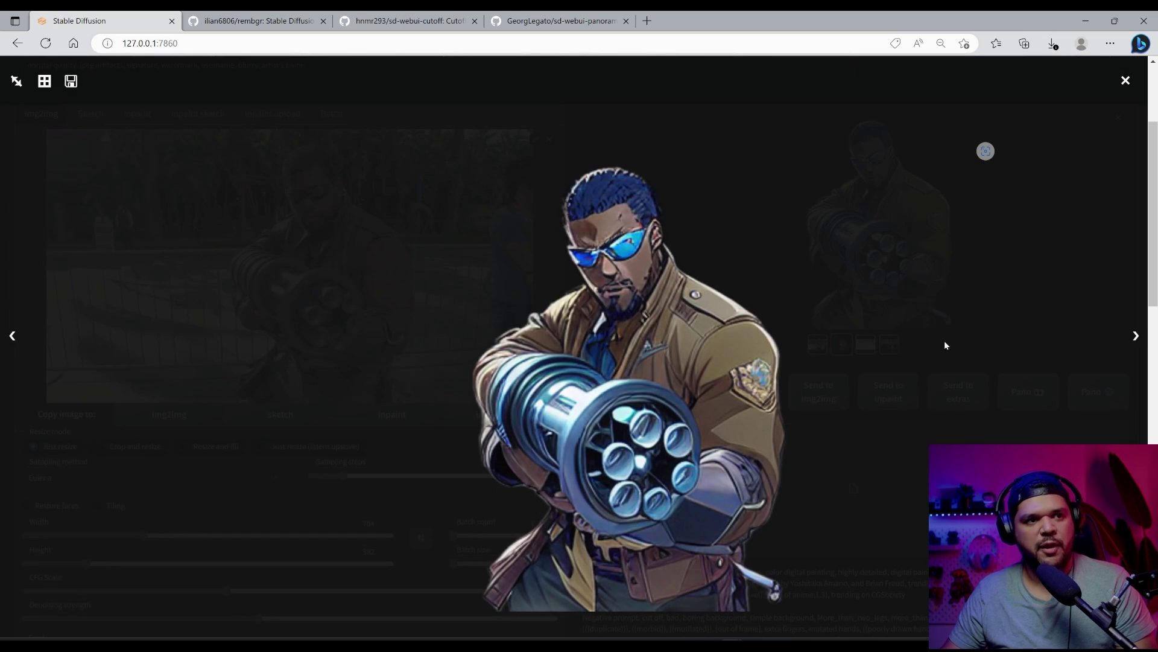
click(911, 446)
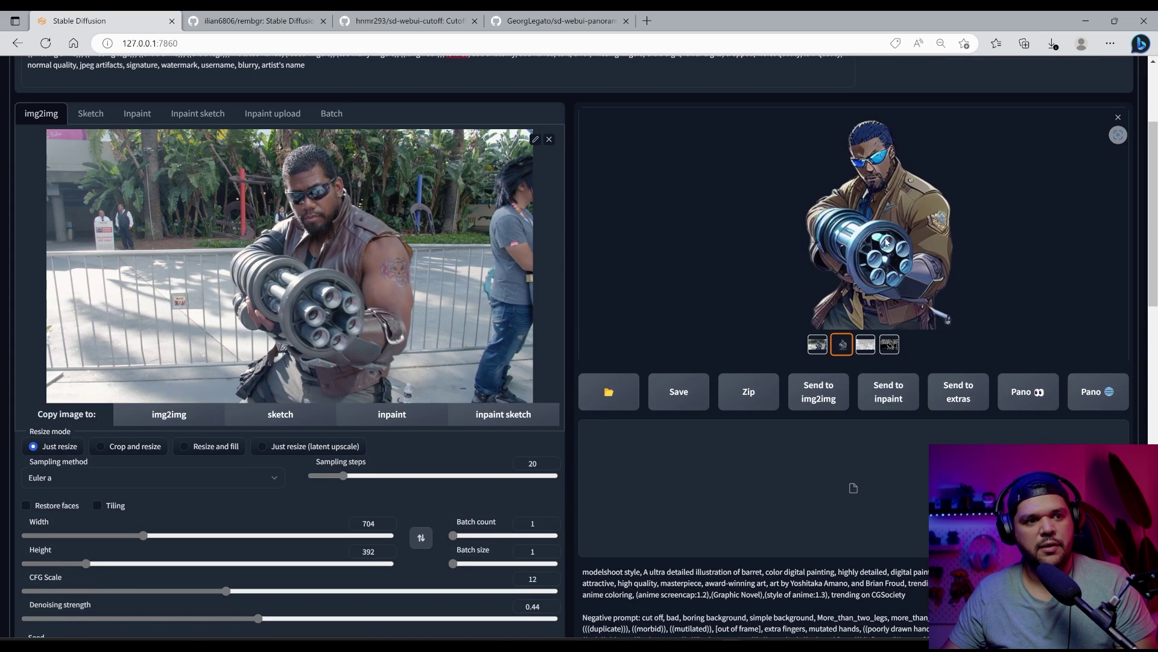
click(885, 241)
click(867, 241)
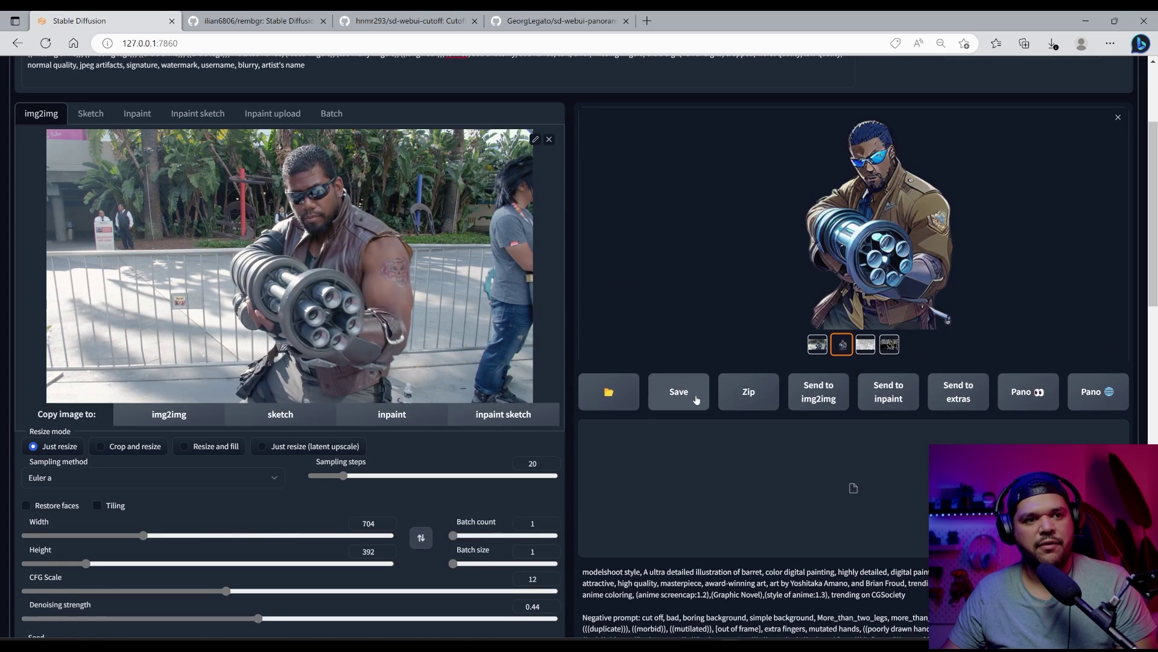
Step: Enlarge the background-free anime render and choose Save image as for it
scroll(853, 328, down, 3)
scroll(869, 350, up, 6)
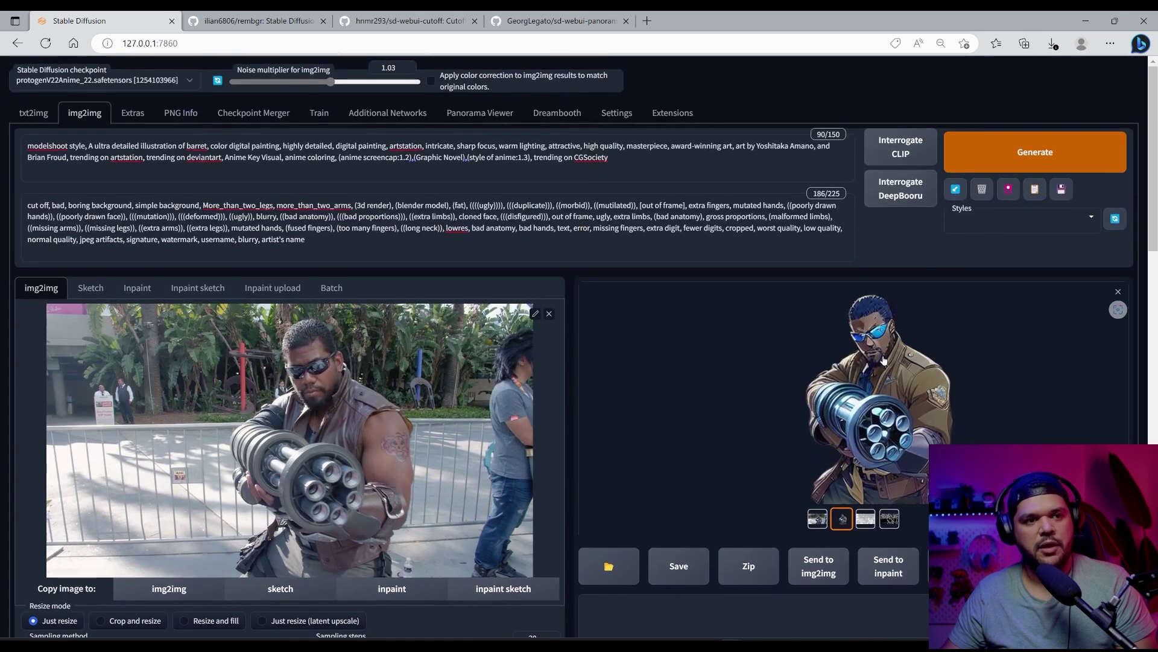
click(883, 360)
right_click(597, 301)
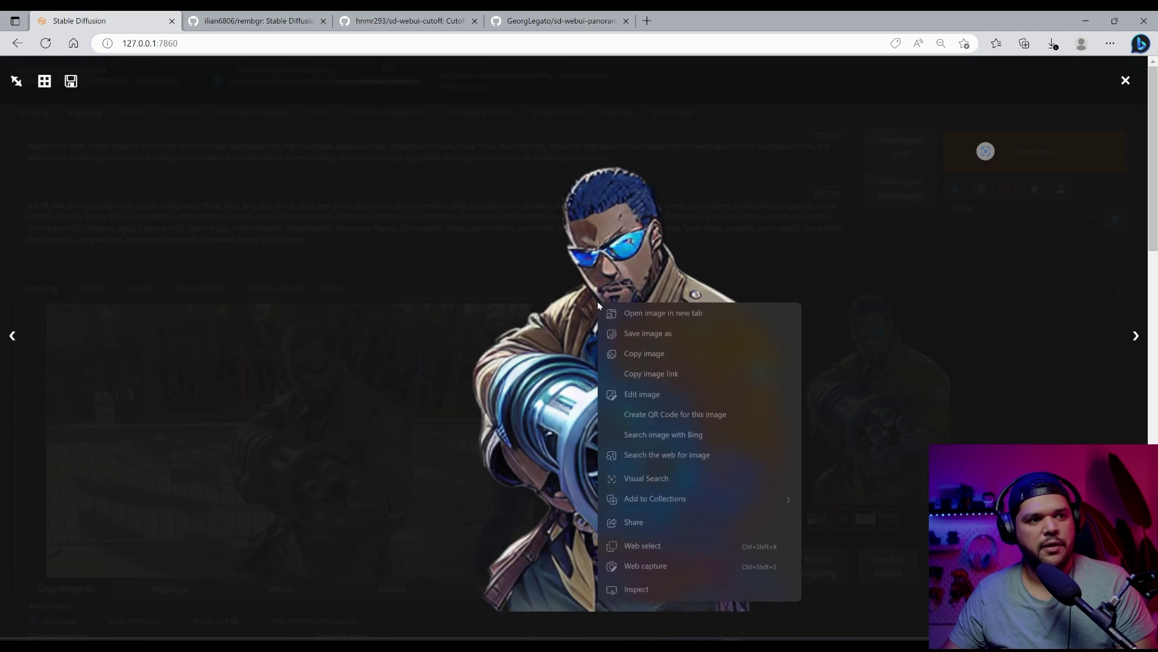
click(656, 334)
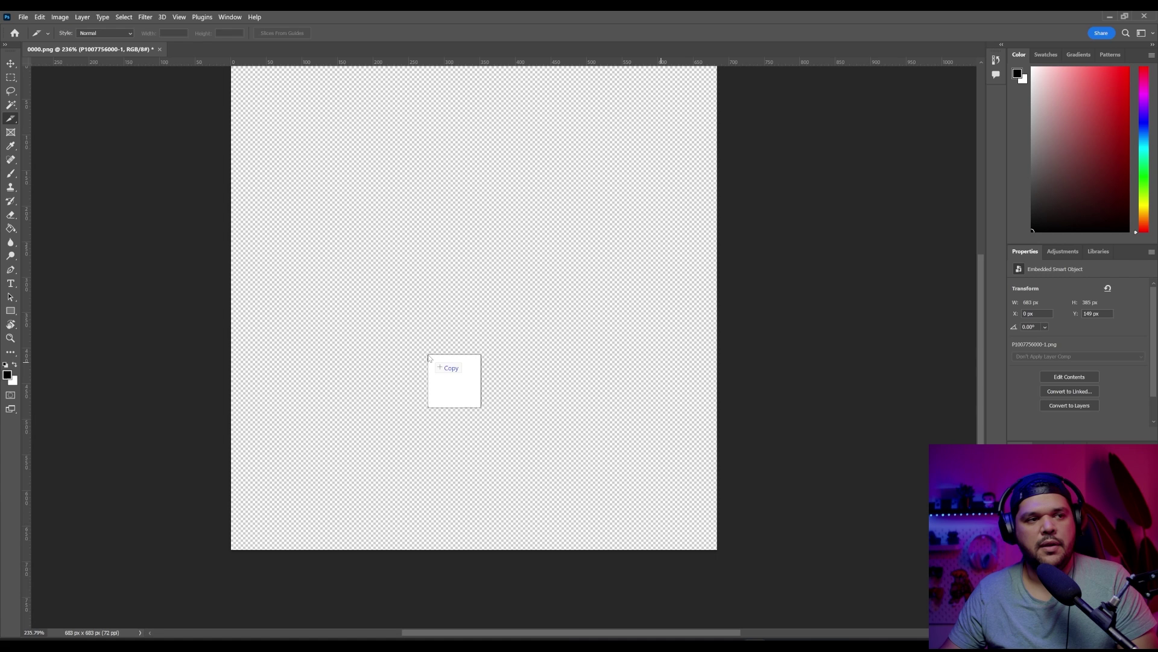
Step: Place the saved render on the Photoshop canvas and move the second character lower
drag(429, 359, 430, 358)
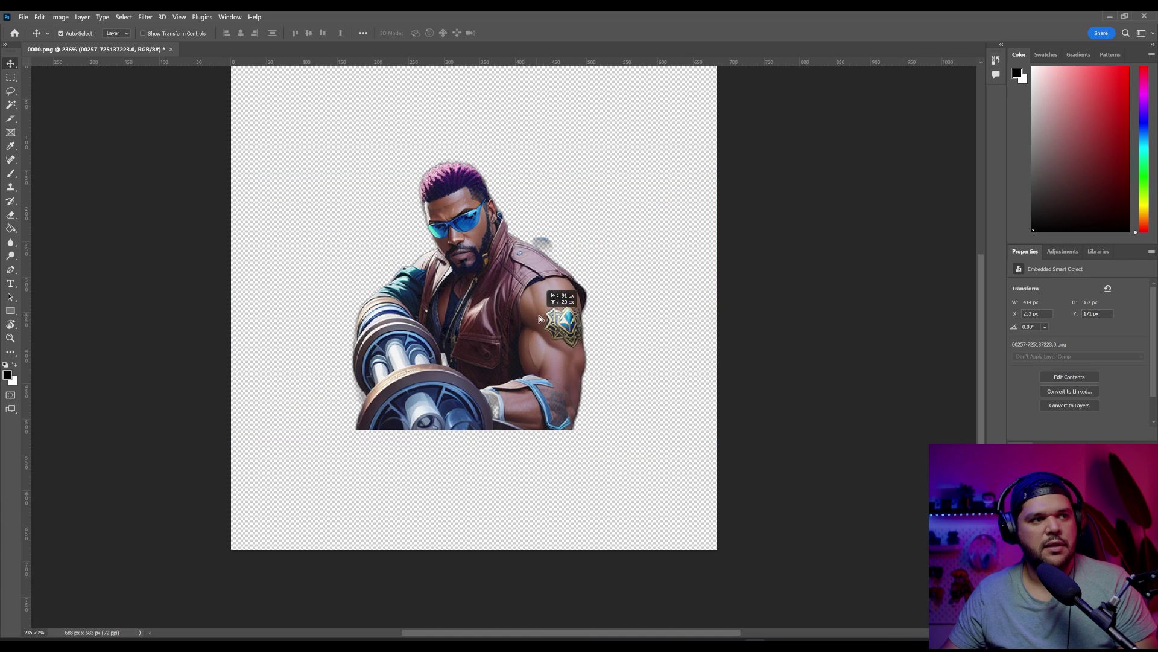
drag(533, 294, 482, 337)
scroll(534, 270, up, 1)
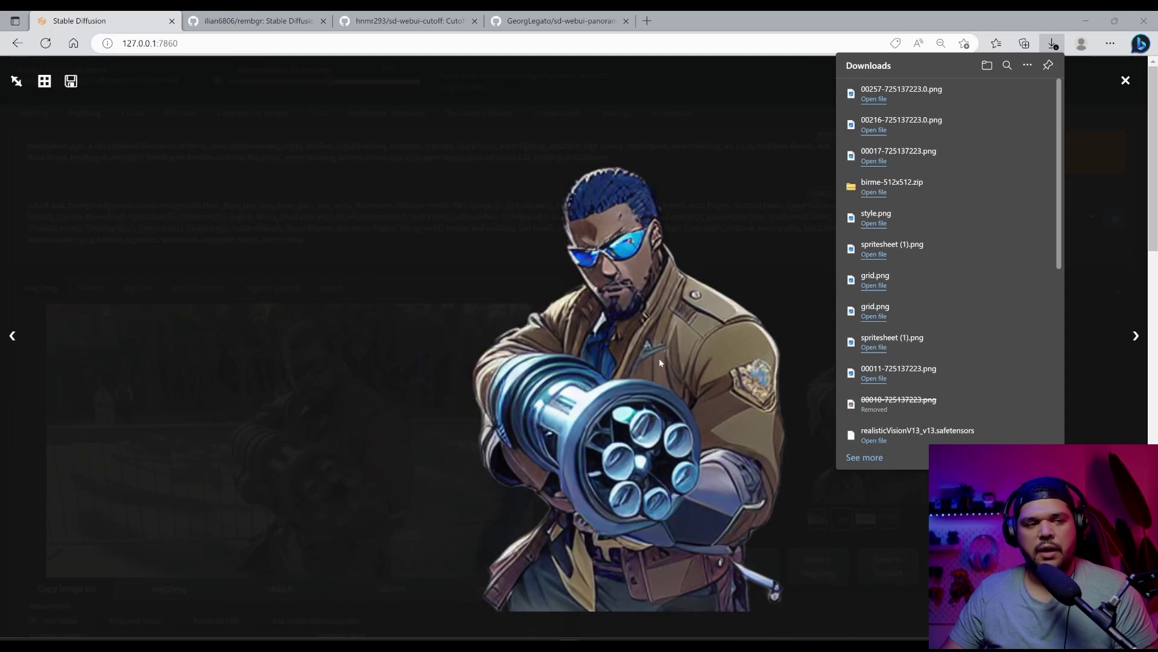
click(660, 362)
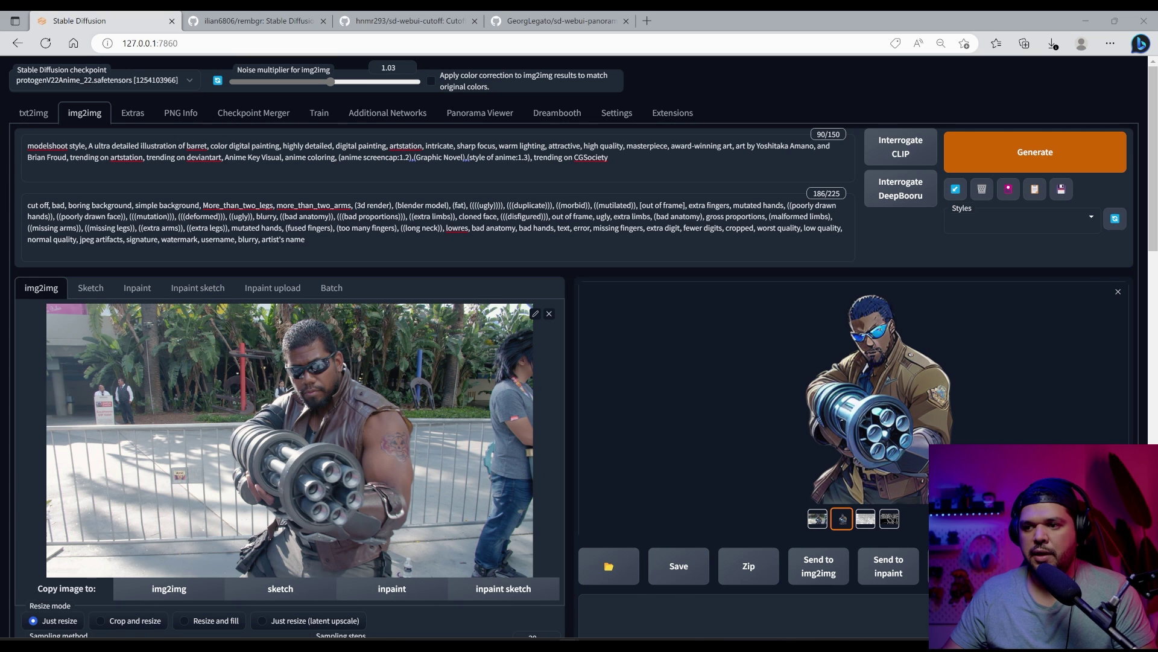
key(alt+Tab)
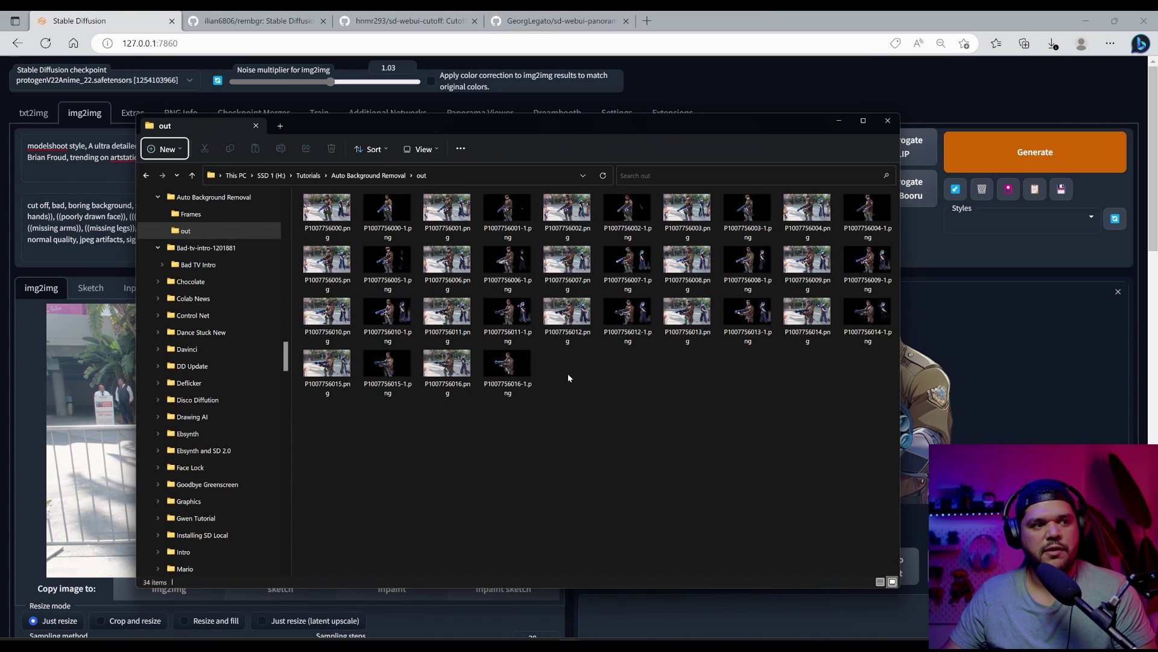
click(411, 221)
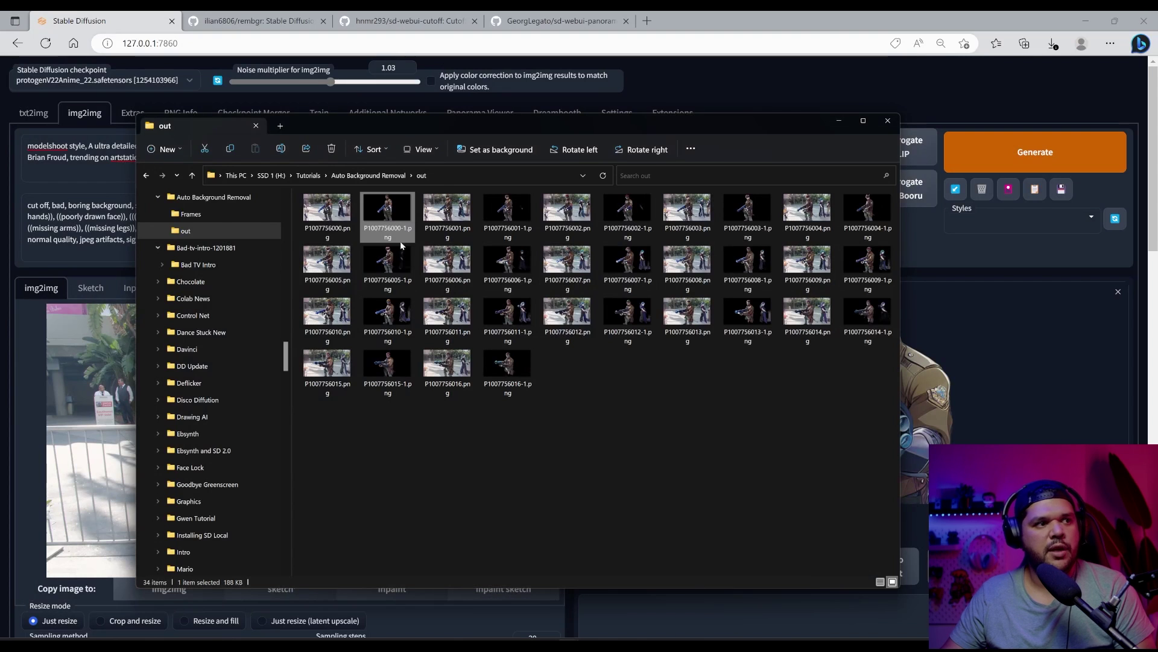
click(337, 211)
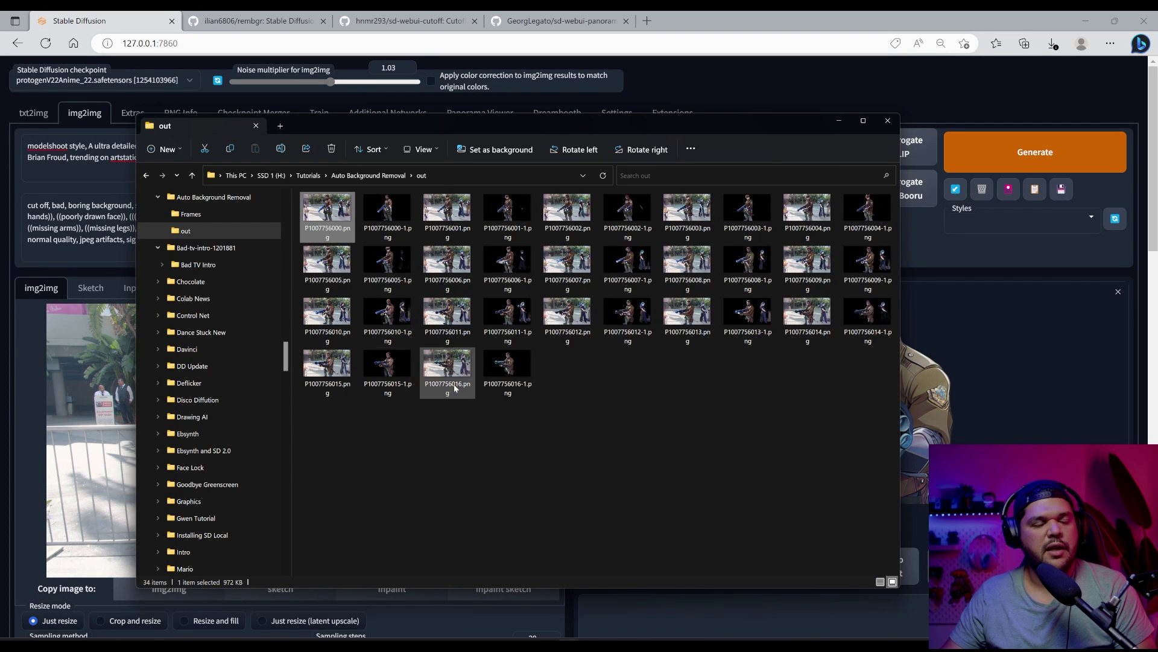
double_click(335, 214)
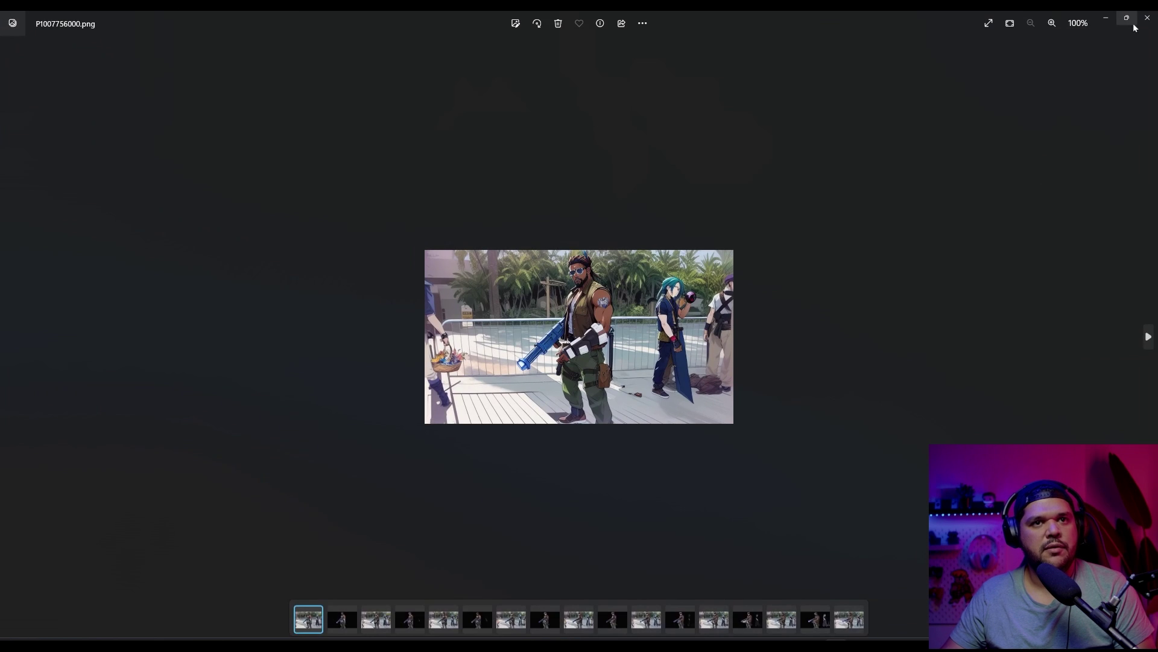
click(1148, 18)
double_click(388, 222)
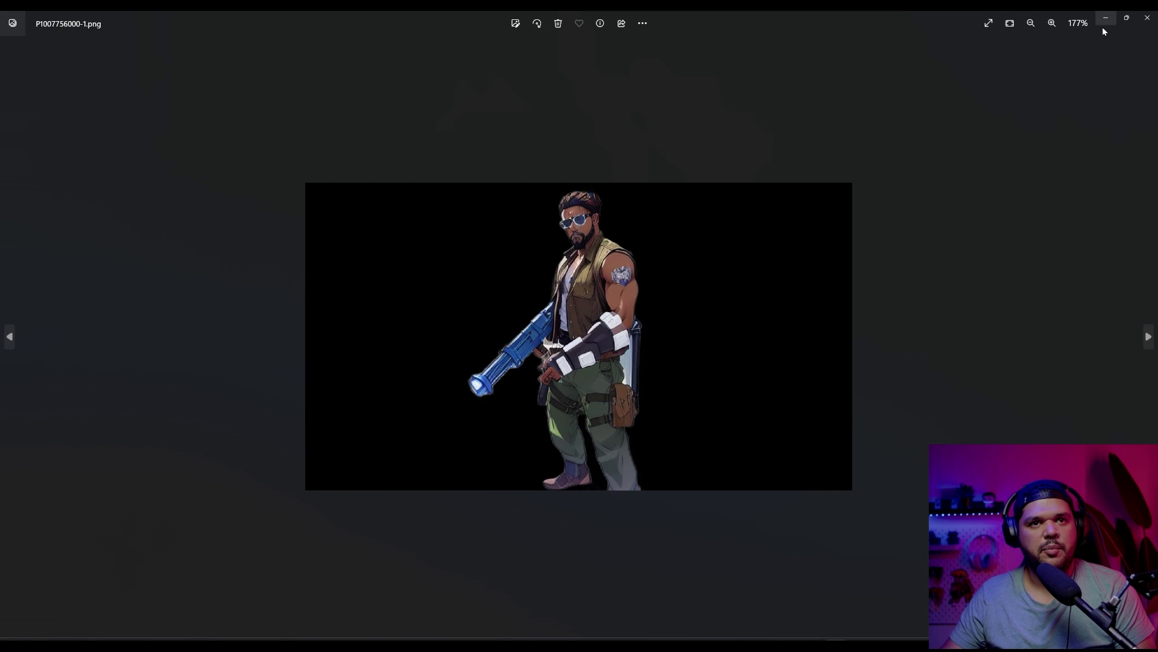
click(1146, 20)
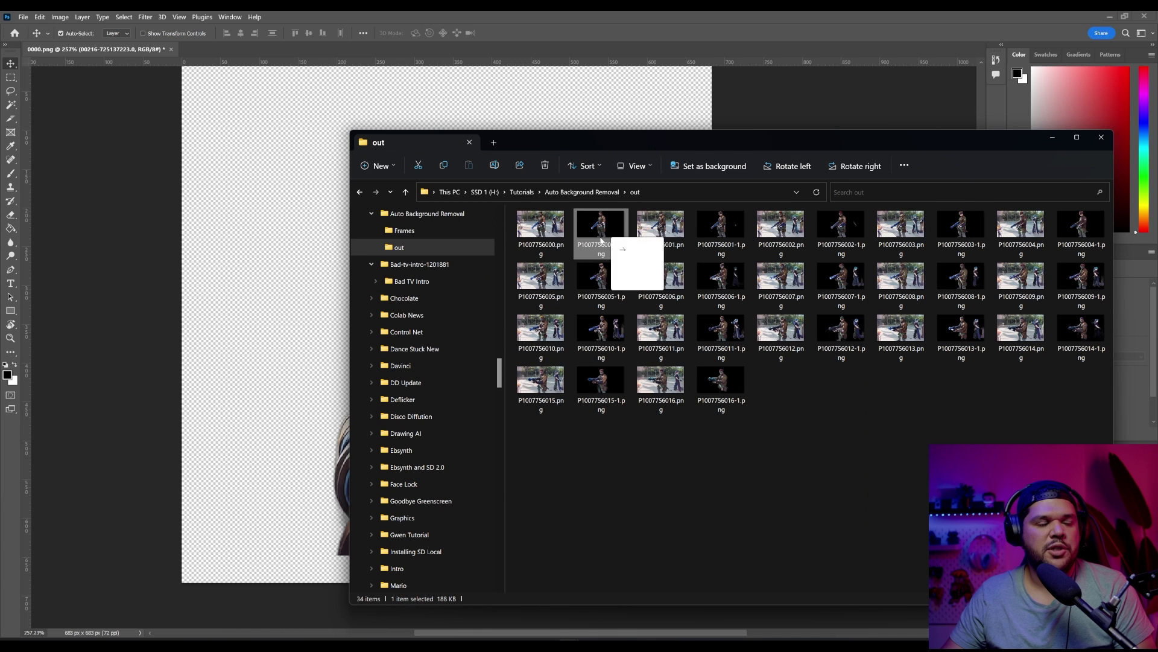
drag(637, 263, 296, 249)
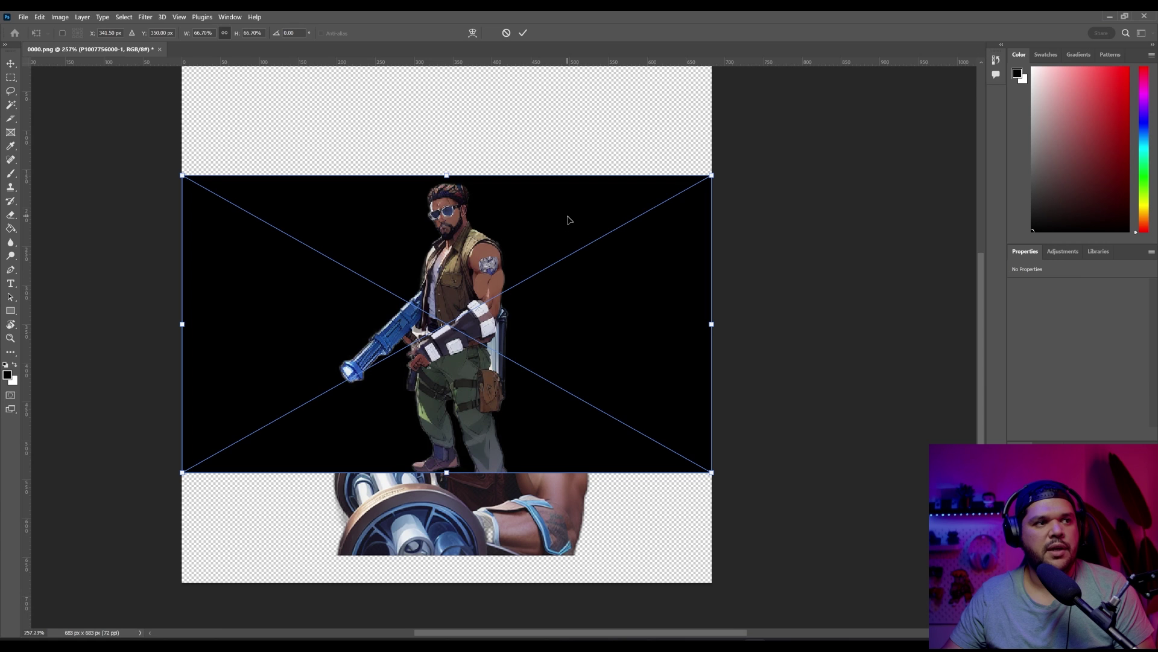
key(Return)
scroll(541, 272, down, 1)
key(alt+Tab)
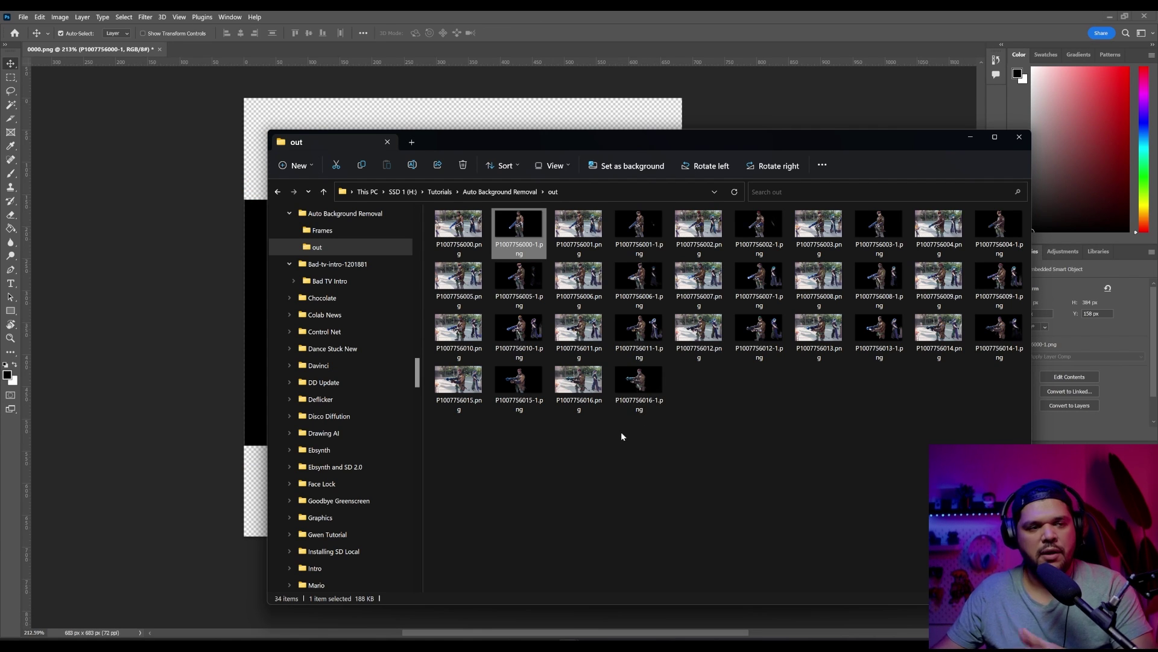
double_click(634, 392)
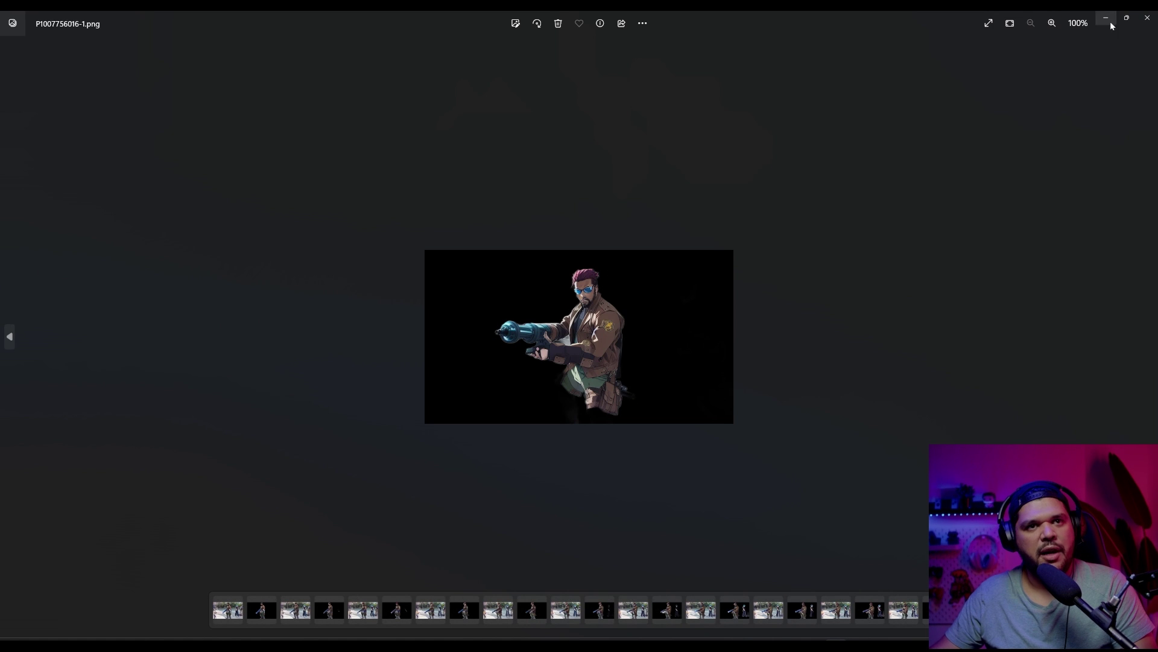
click(1147, 18)
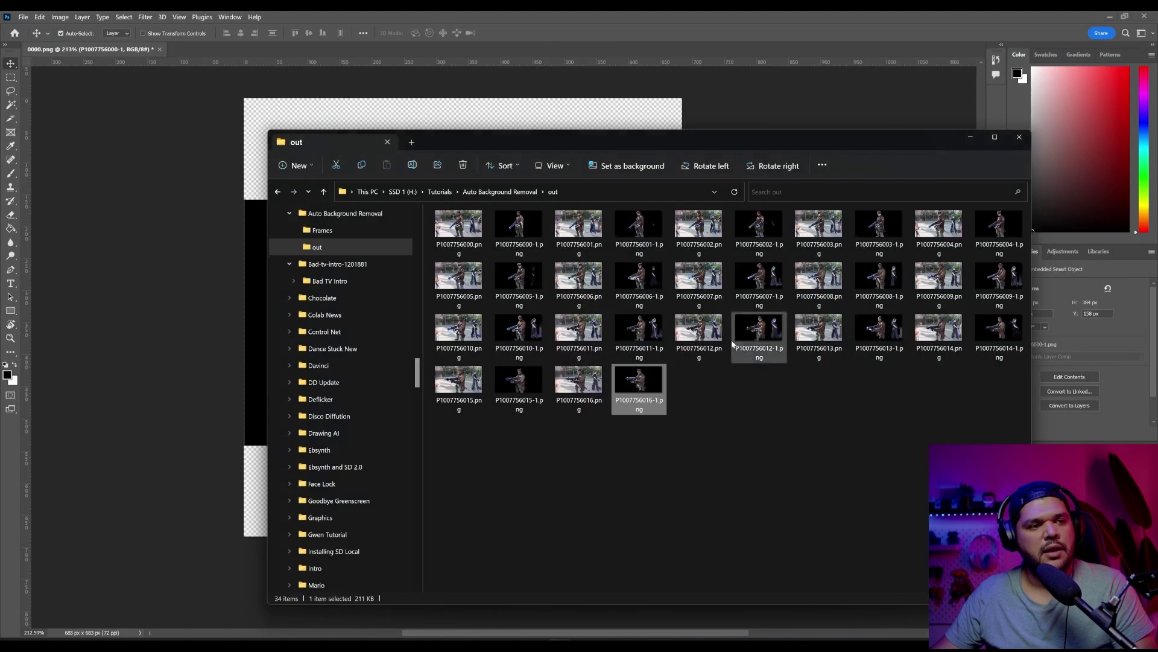
double_click(521, 381)
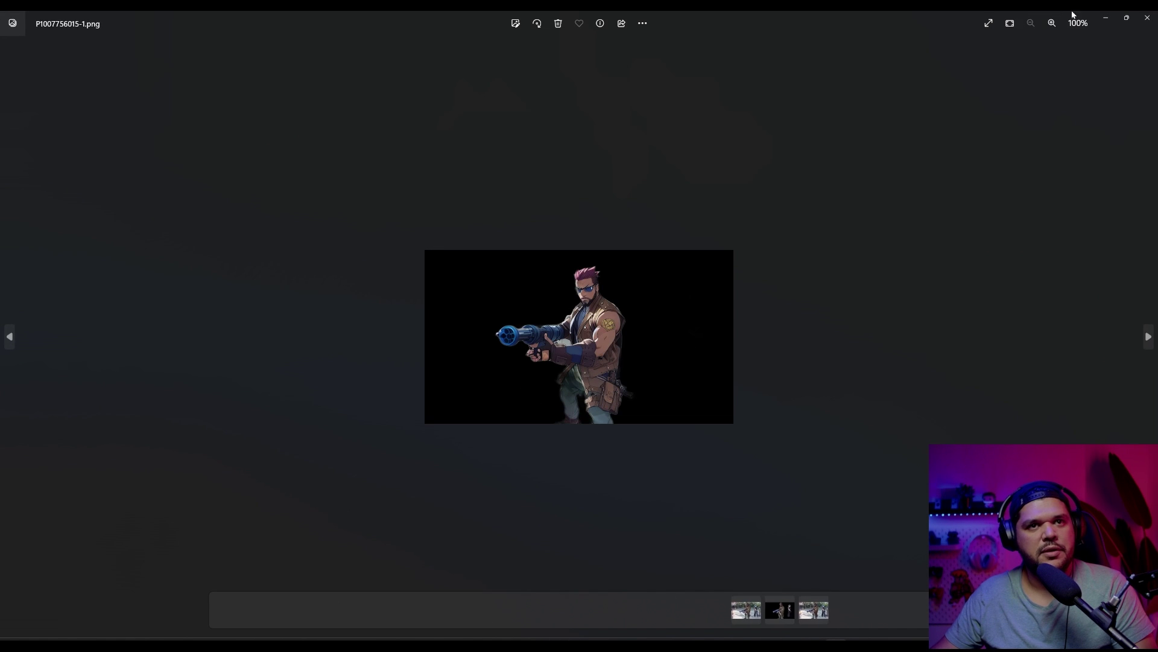
click(1147, 17)
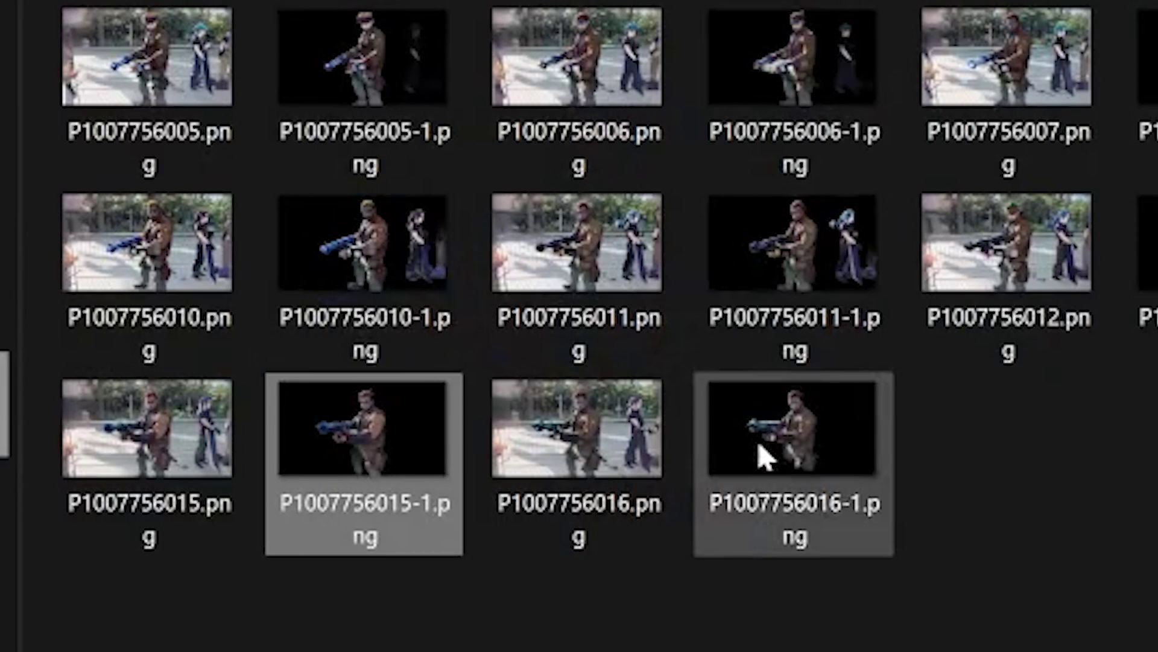
double_click(765, 459)
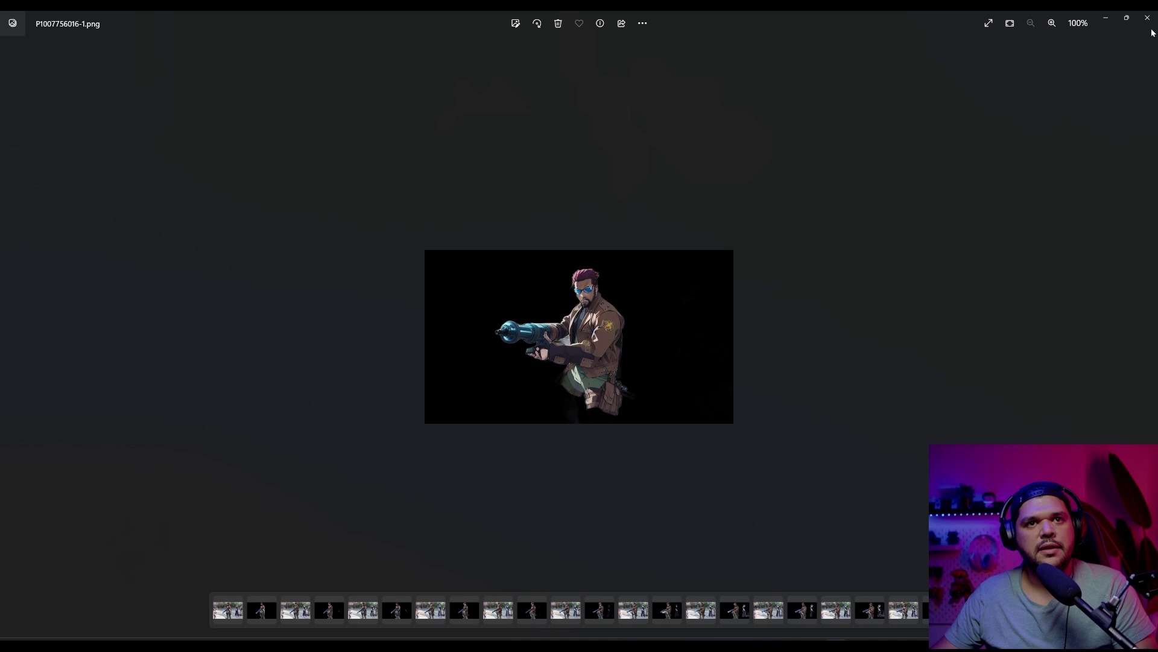
click(1147, 20)
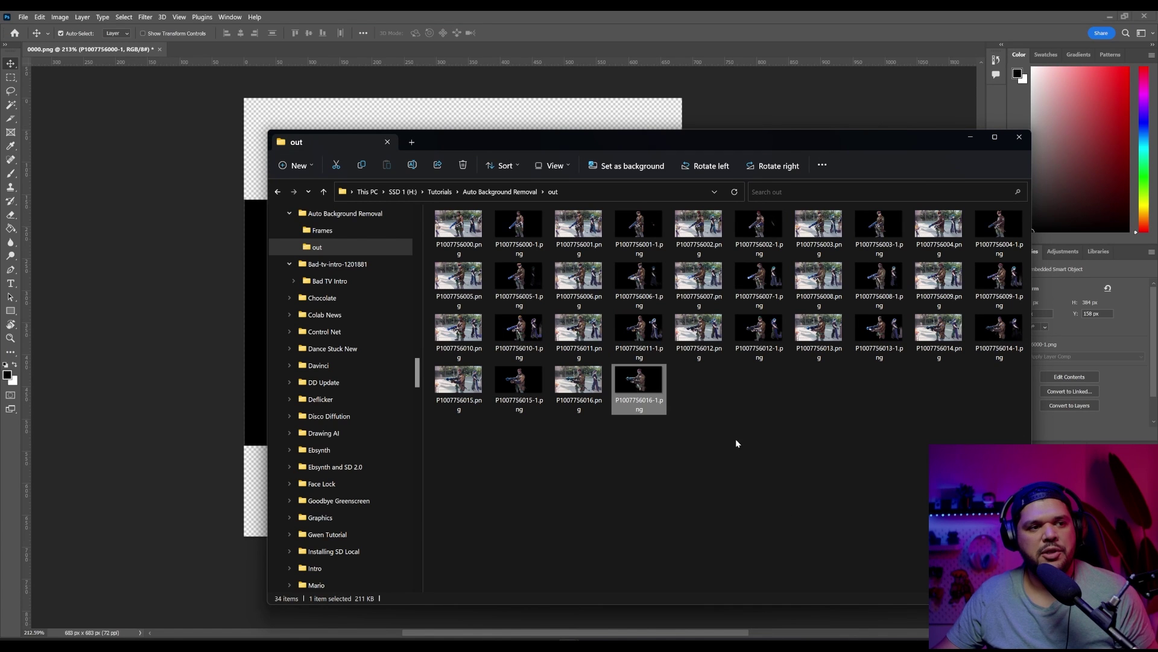
click(1017, 136)
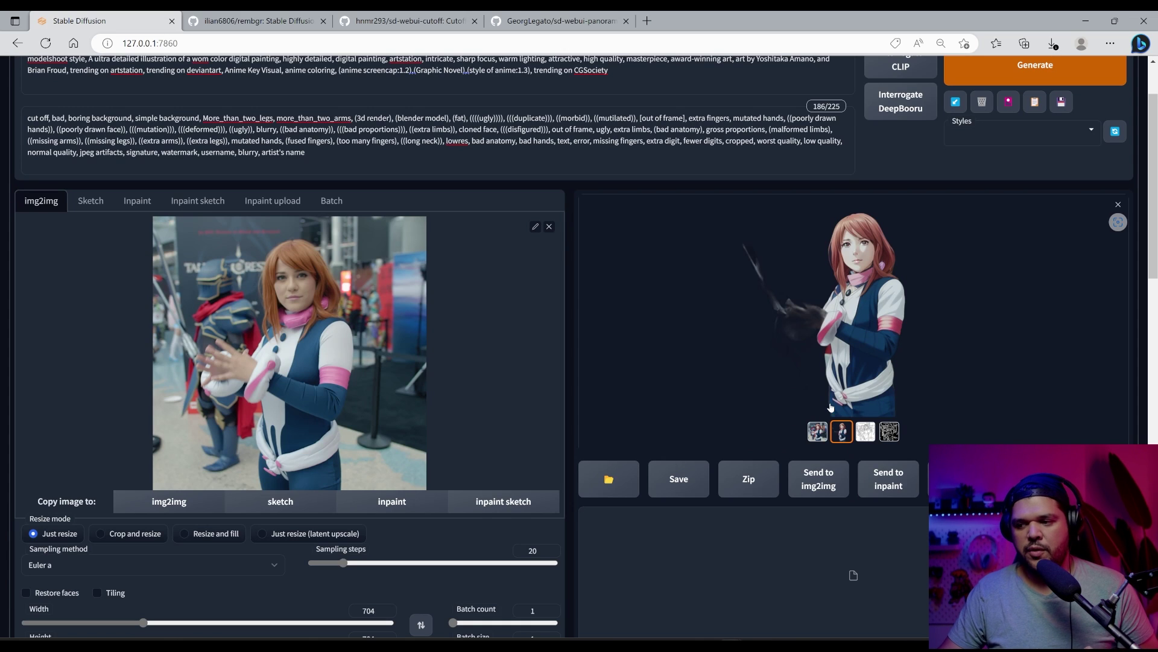
Step: View the red-haired anime render enlarged and switch between it and the original cosplay photo
click(868, 290)
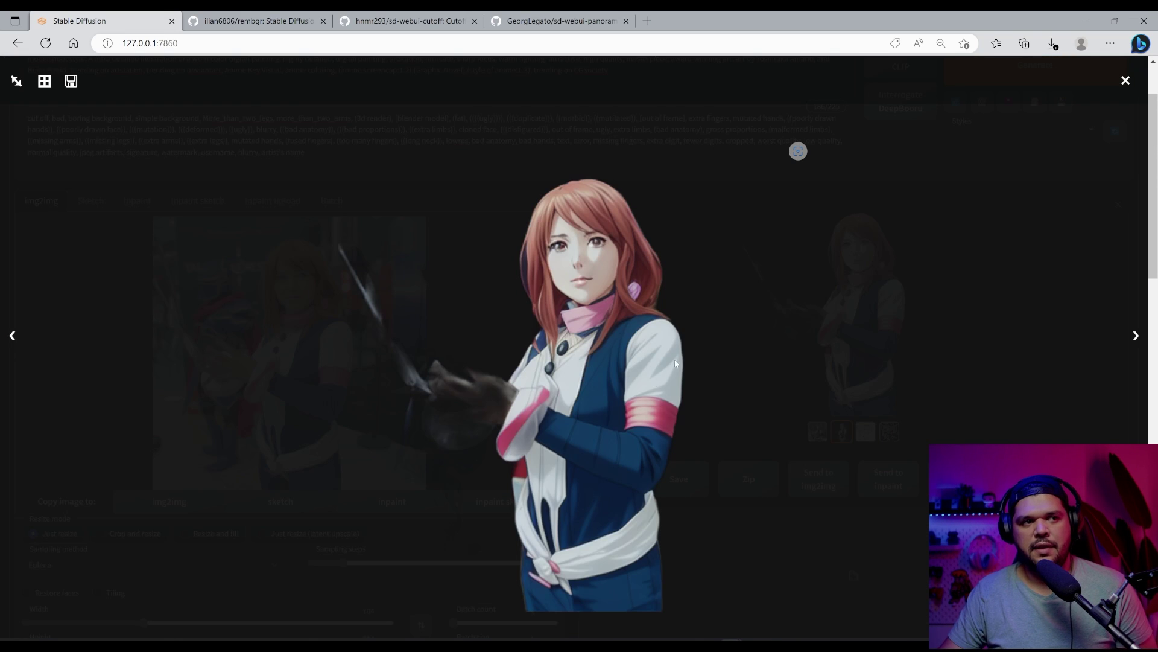
click(752, 329)
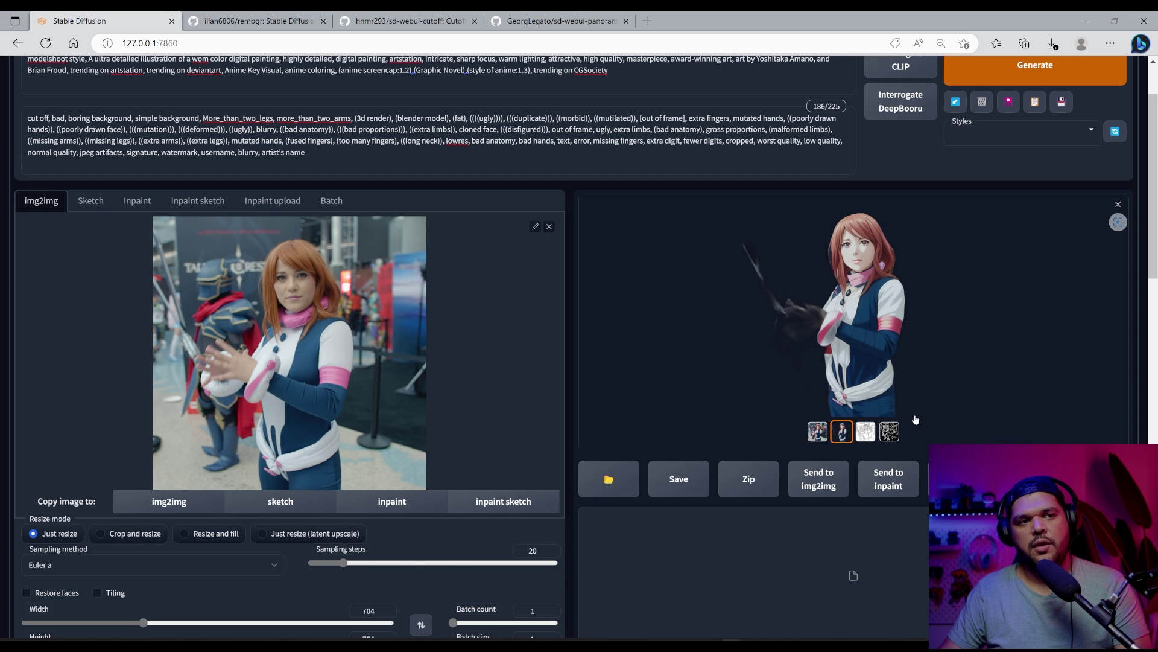
scroll(905, 393, down, 2)
click(818, 344)
click(842, 344)
click(844, 241)
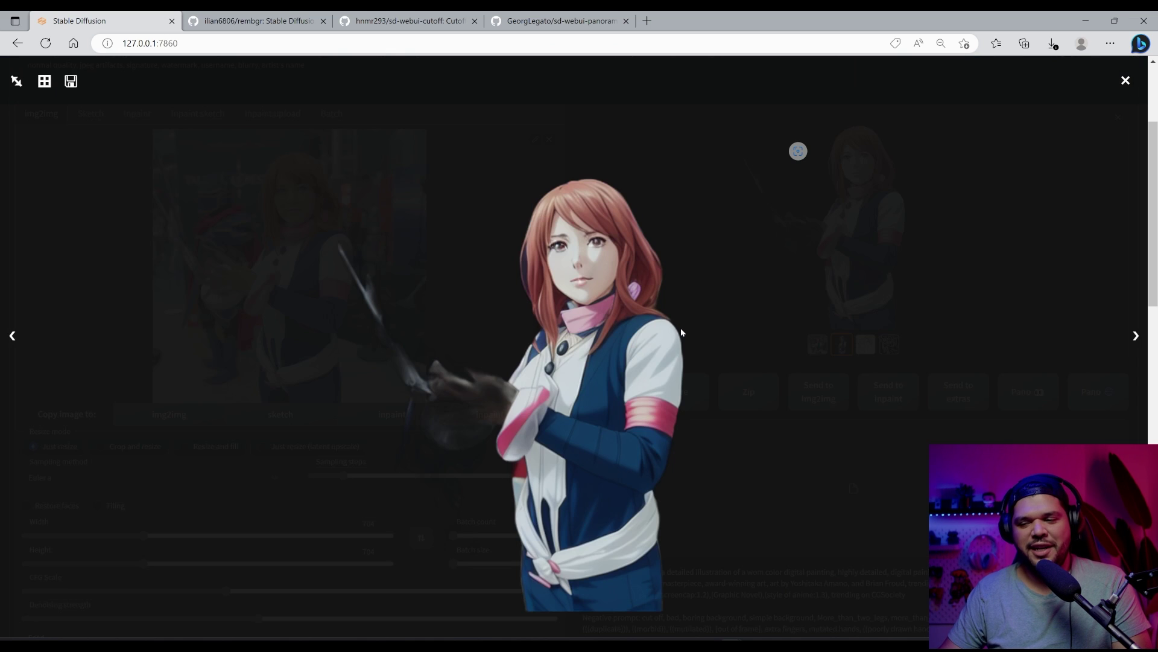
click(776, 332)
Step: Show the background-removed render full screen, then go to the rembgr extension's page
click(818, 344)
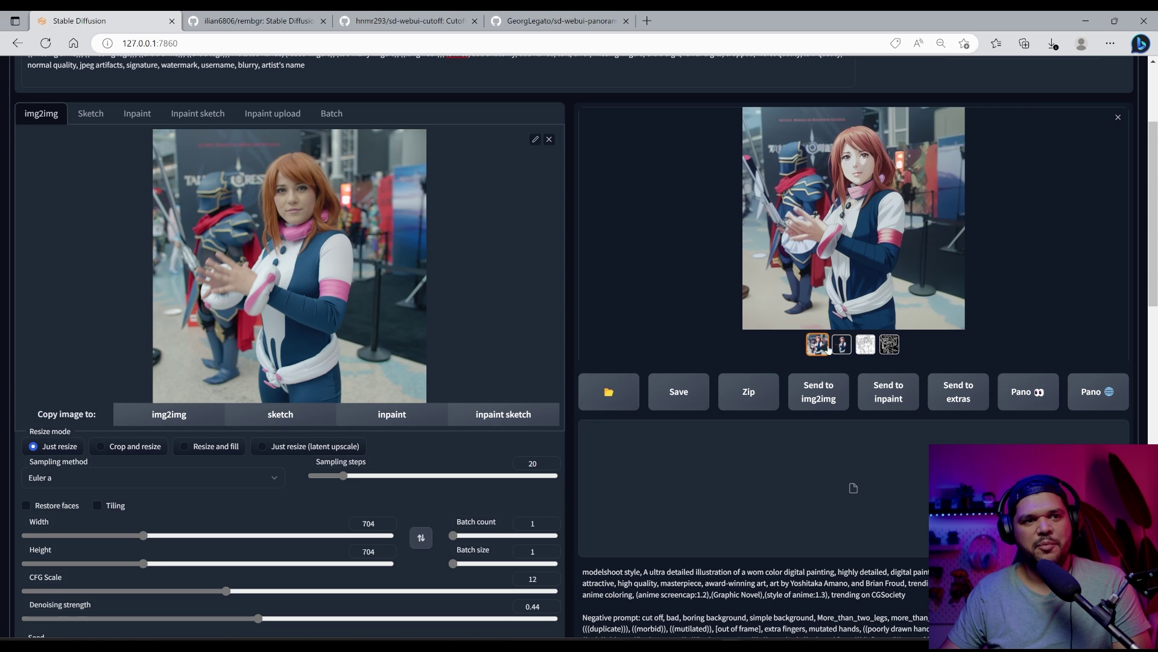
click(842, 344)
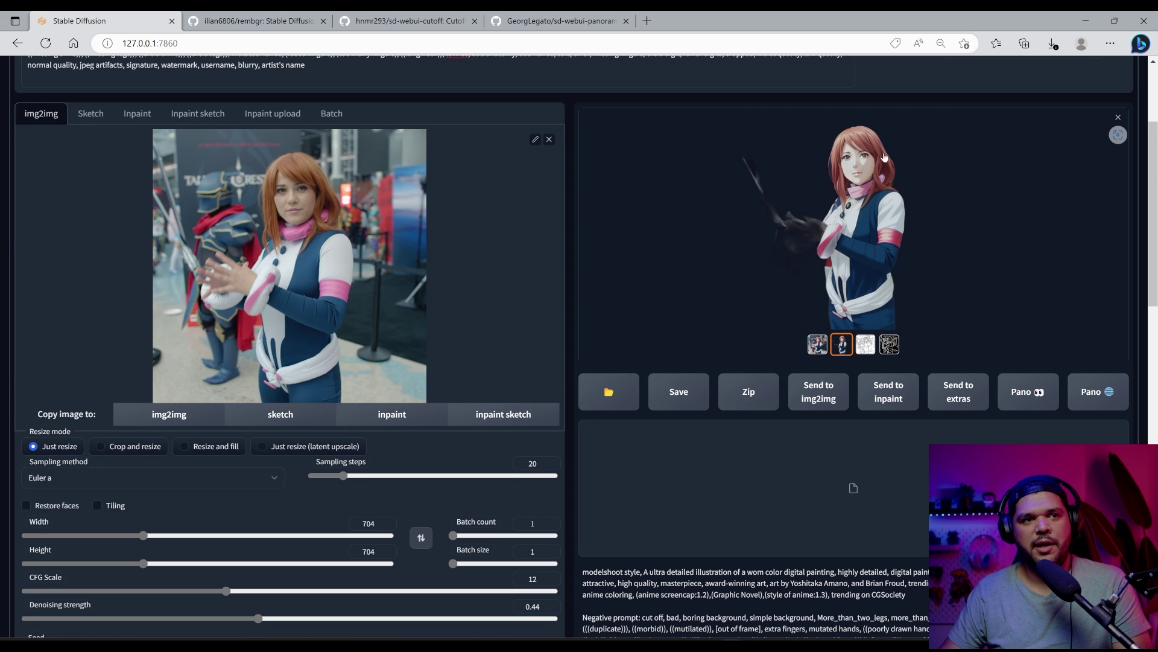
click(889, 217)
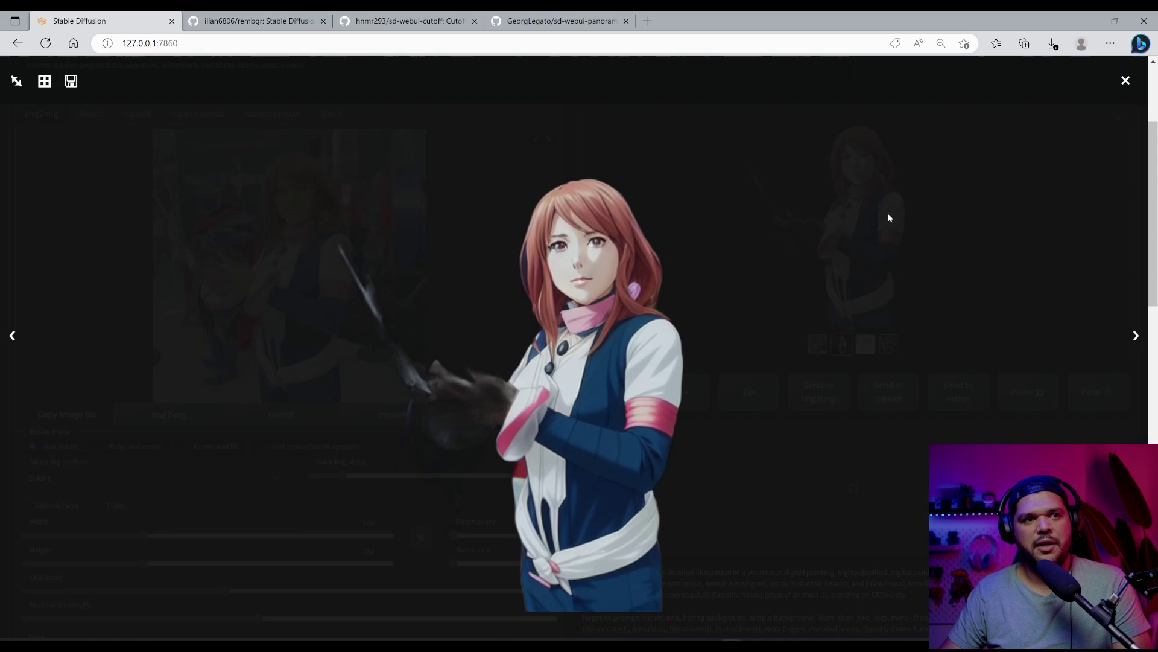
click(748, 439)
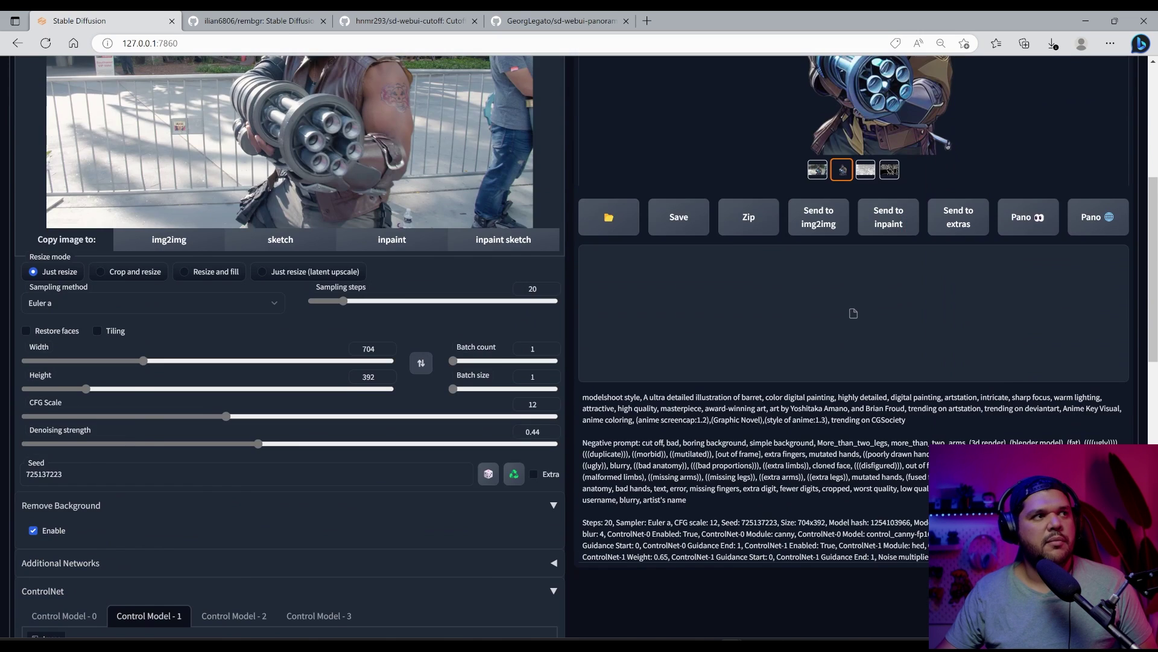
click(260, 21)
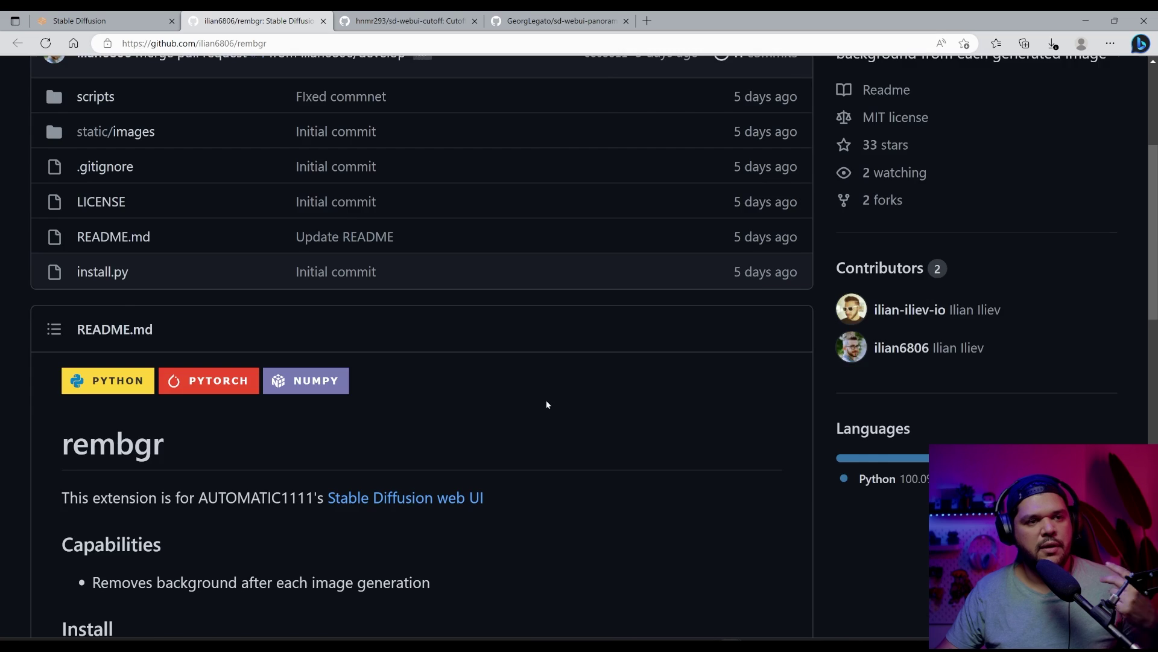
Step: Scroll the rembgr page, then open the sd-webui-cutoff repository
scroll(546, 399, up, 4)
scroll(482, 444, down, 3)
scroll(483, 444, down, 1)
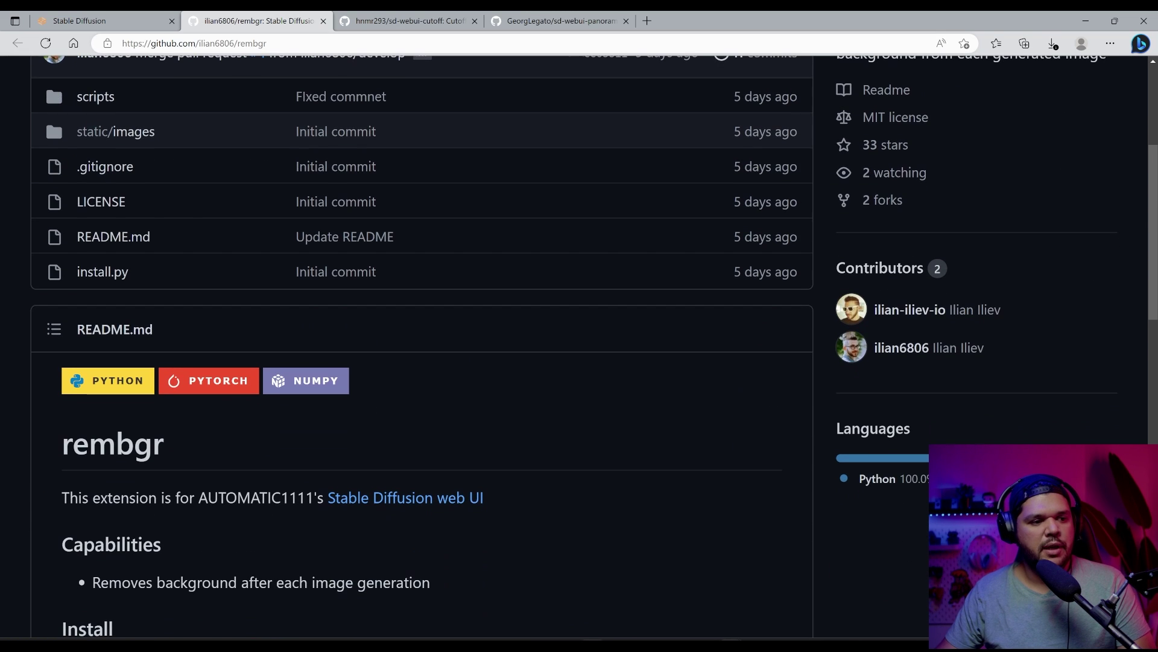
click(381, 20)
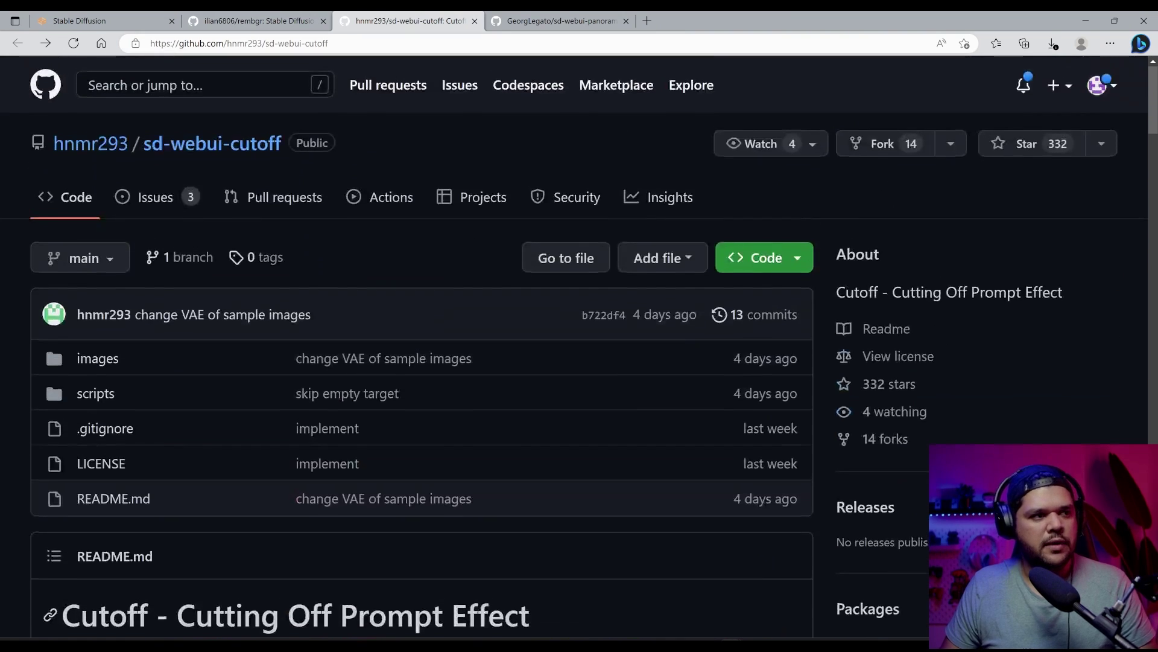
Step: Read the Cutoff README's comparison grid, Usage, Note and Examples sections
scroll(502, 315, down, 8)
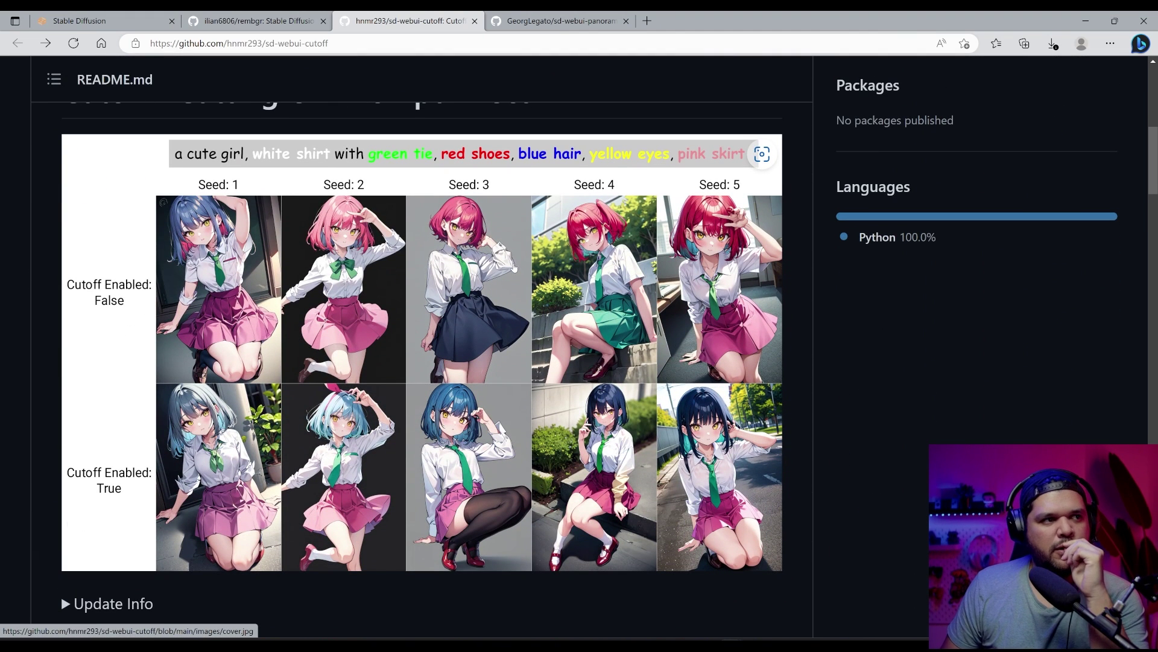
scroll(527, 263, down, 8)
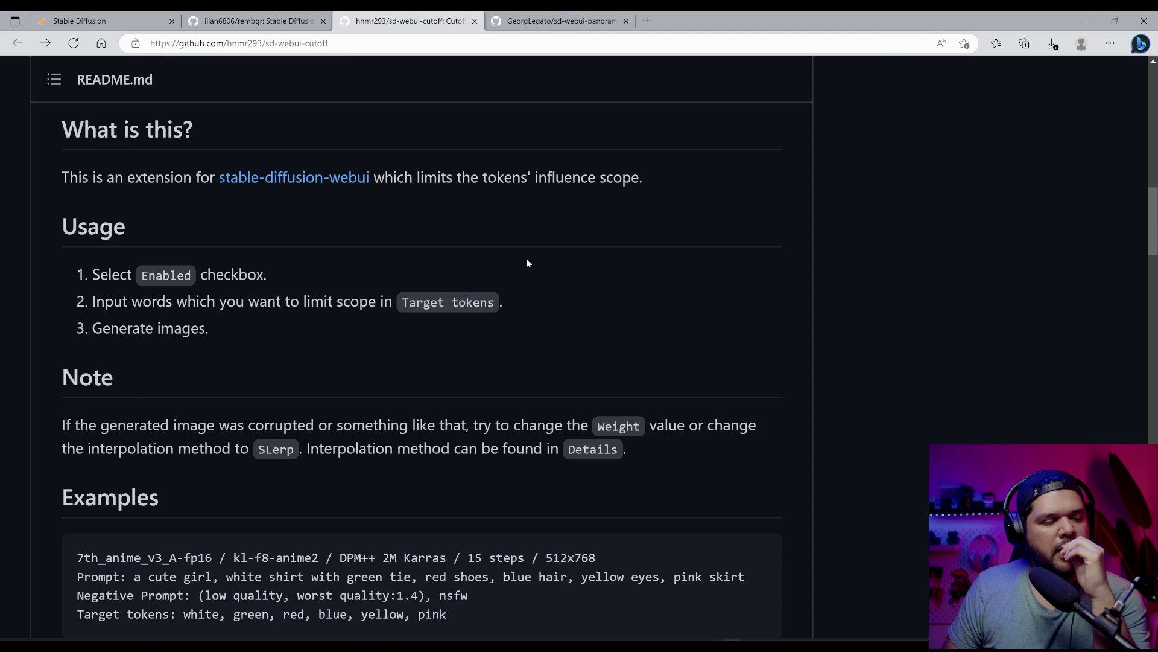
scroll(531, 269, down, 5)
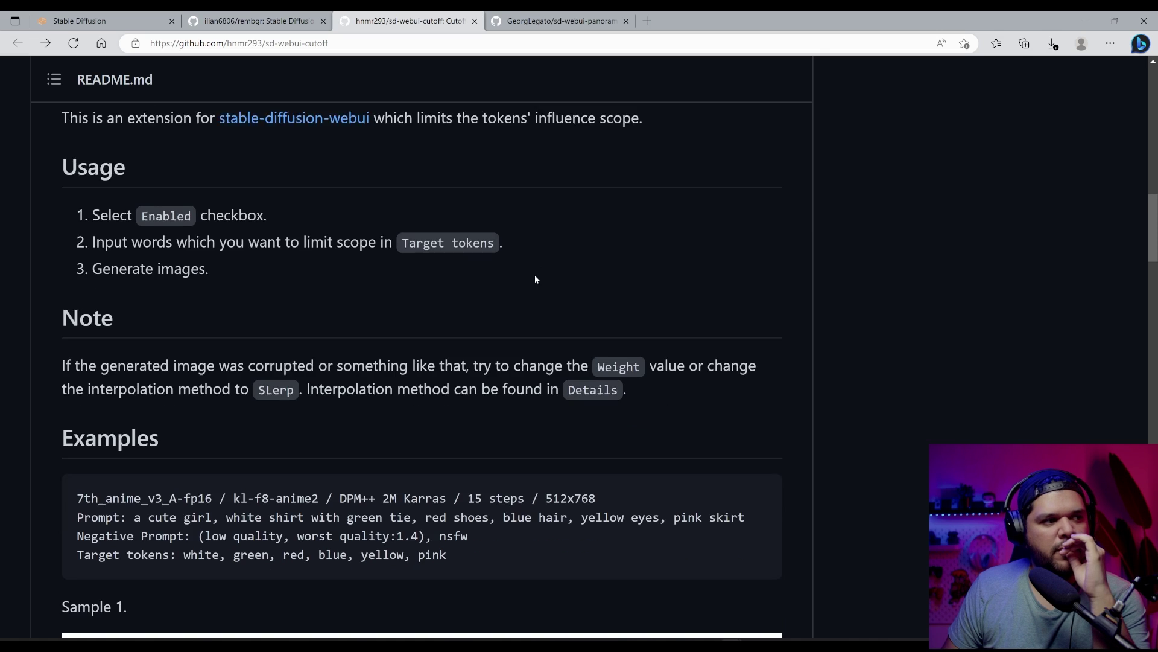
scroll(537, 271, up, 15)
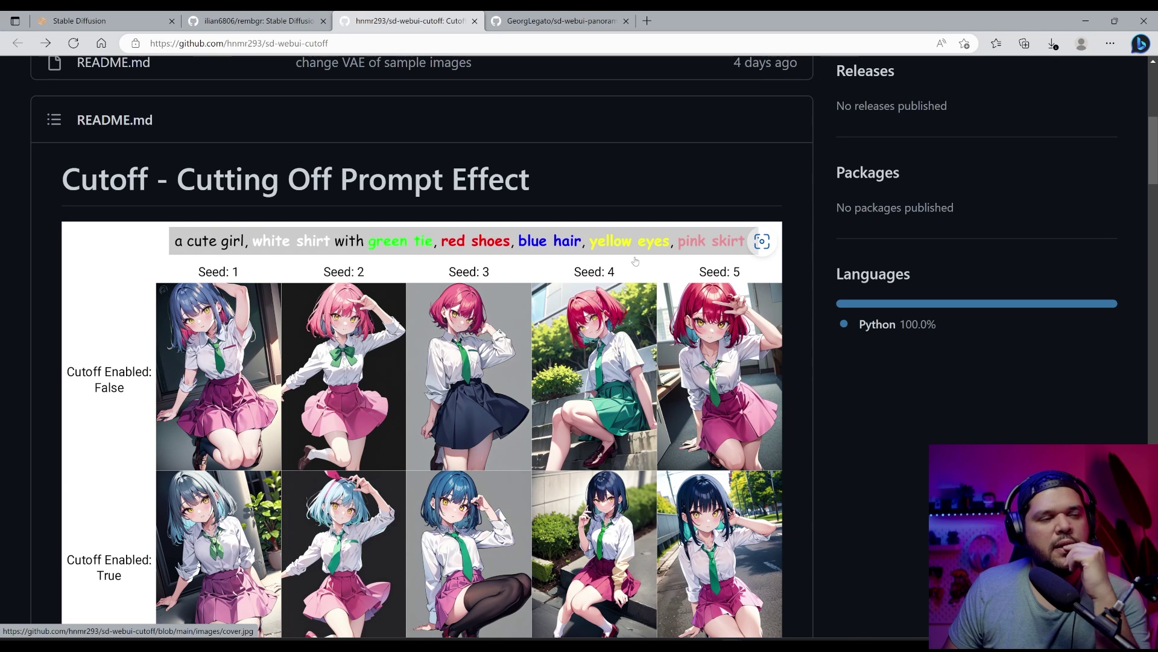
scroll(569, 282, down, 2)
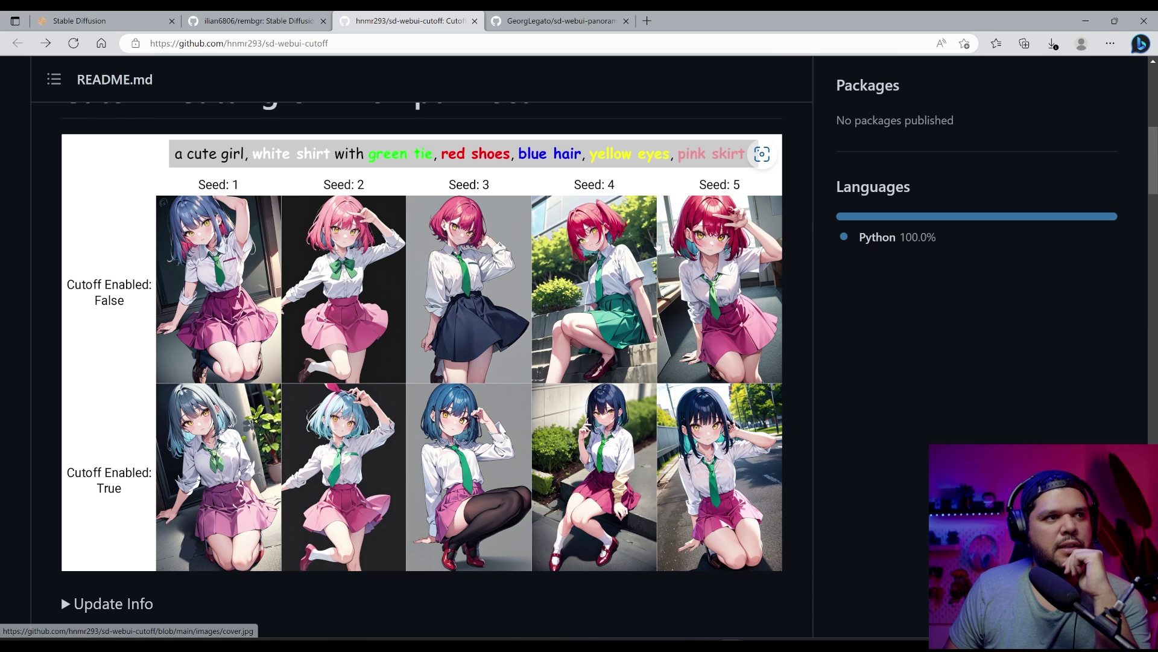
scroll(80, 401, down, 2)
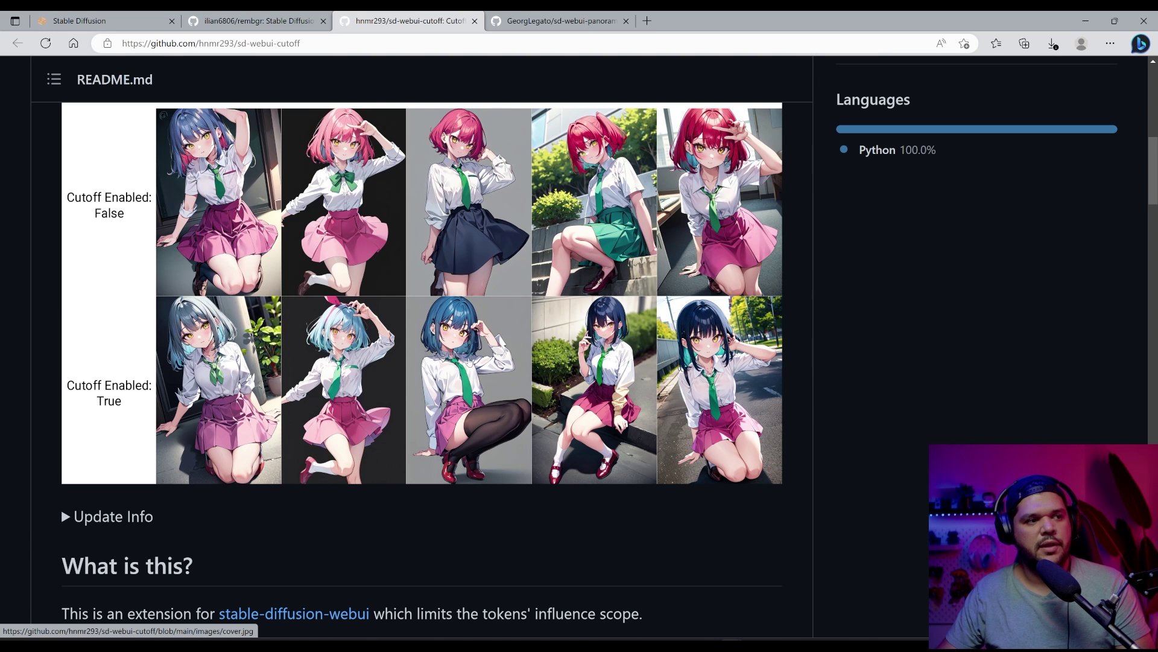
scroll(469, 363, down, 5)
scroll(617, 306, up, 3)
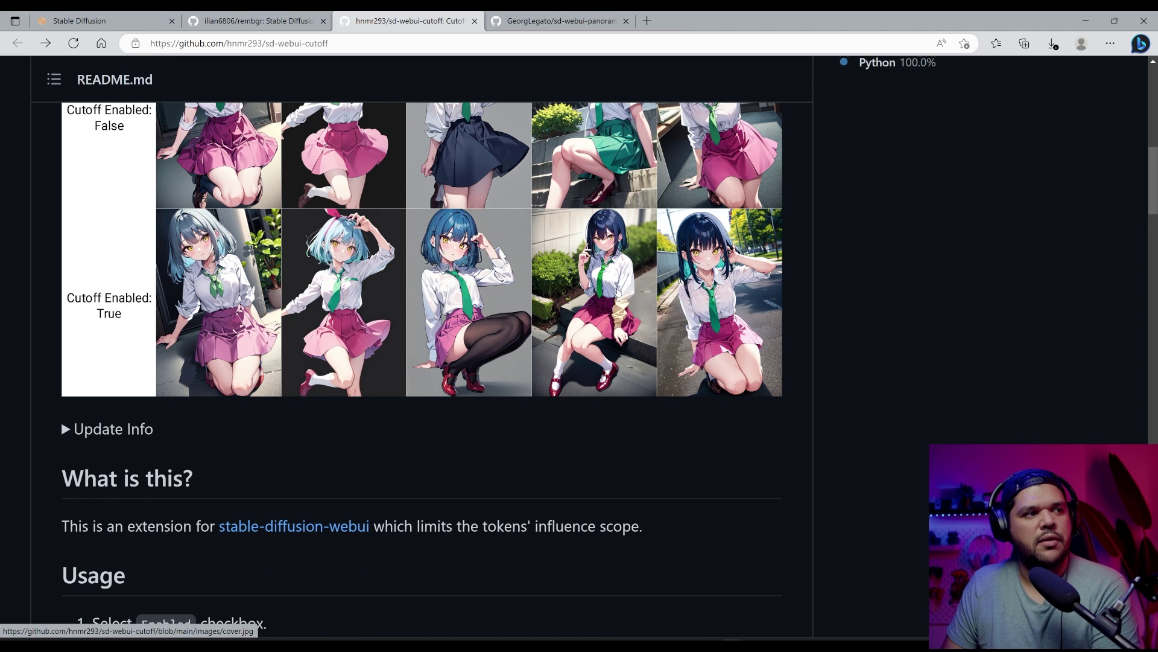
scroll(628, 331, down, 8)
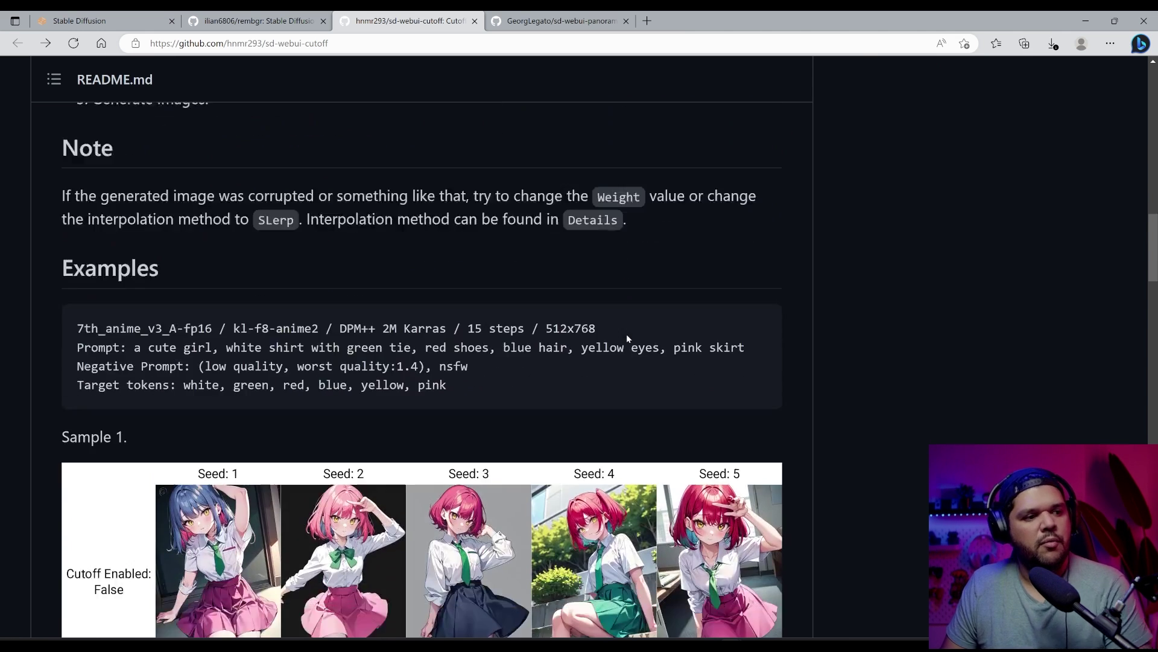
scroll(627, 335, down, 3)
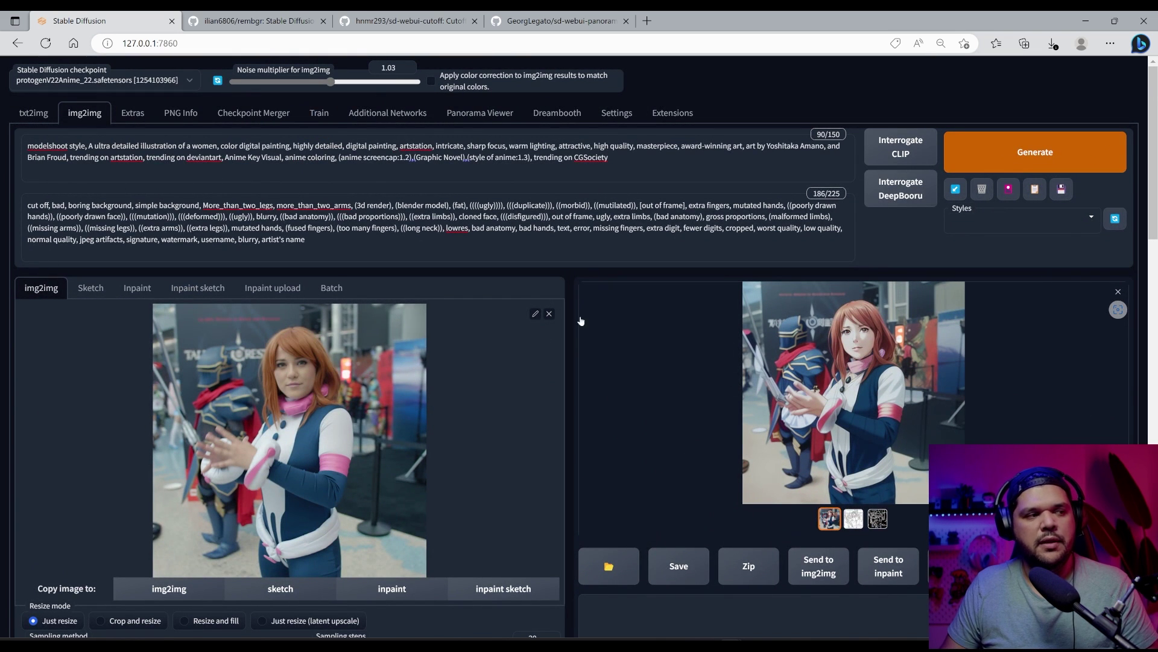
Step: Add 'with yellow hair' after 'women' in the prompt and generate a new render
click(873, 348)
click(927, 331)
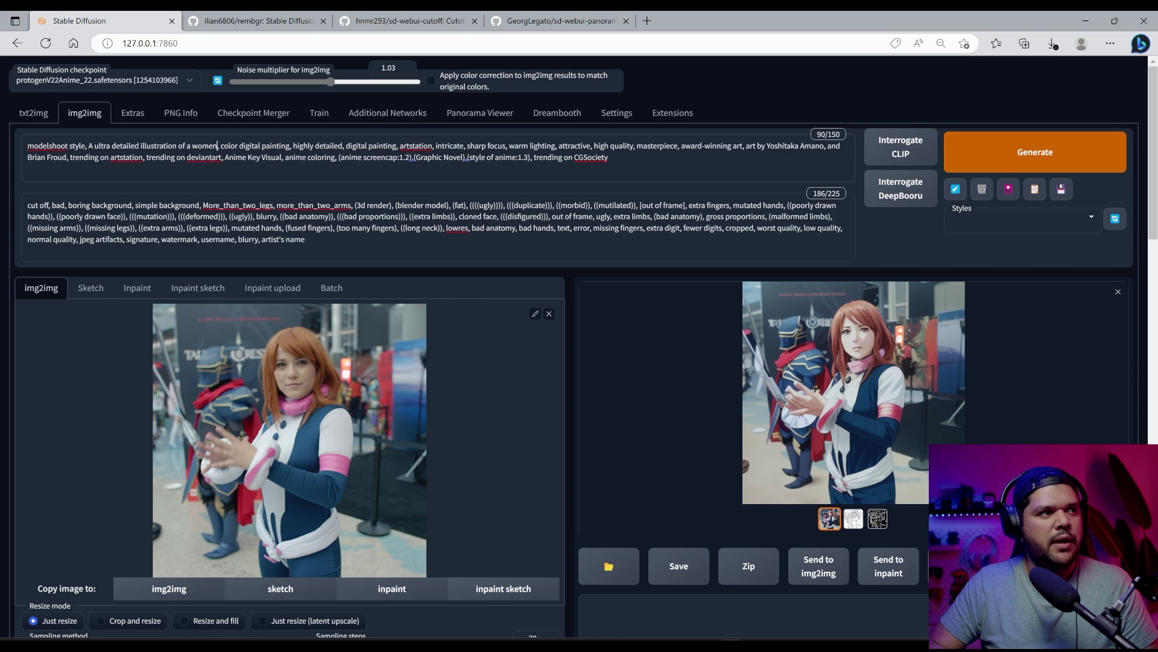
text(with yellow)
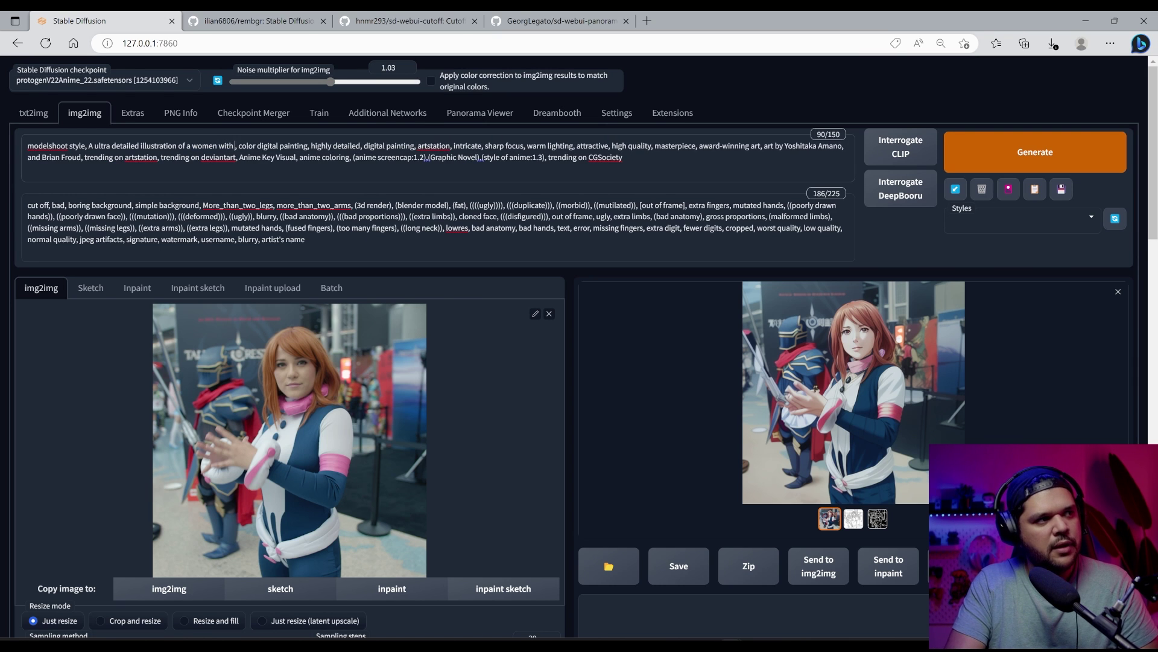
text( hair)
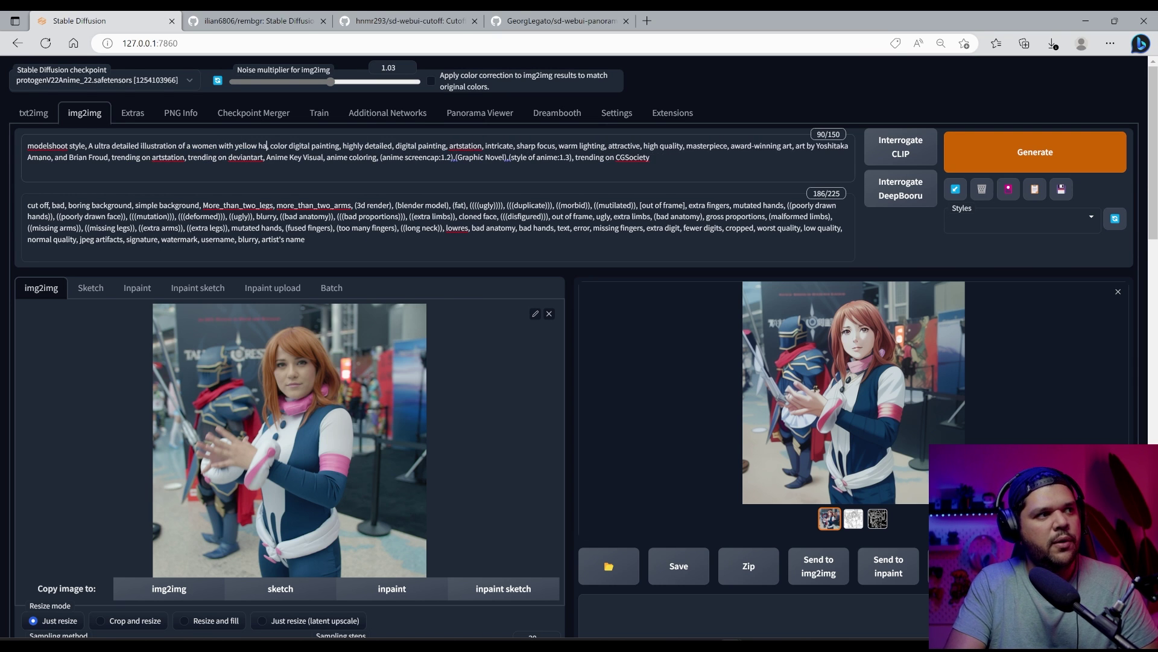
click(969, 161)
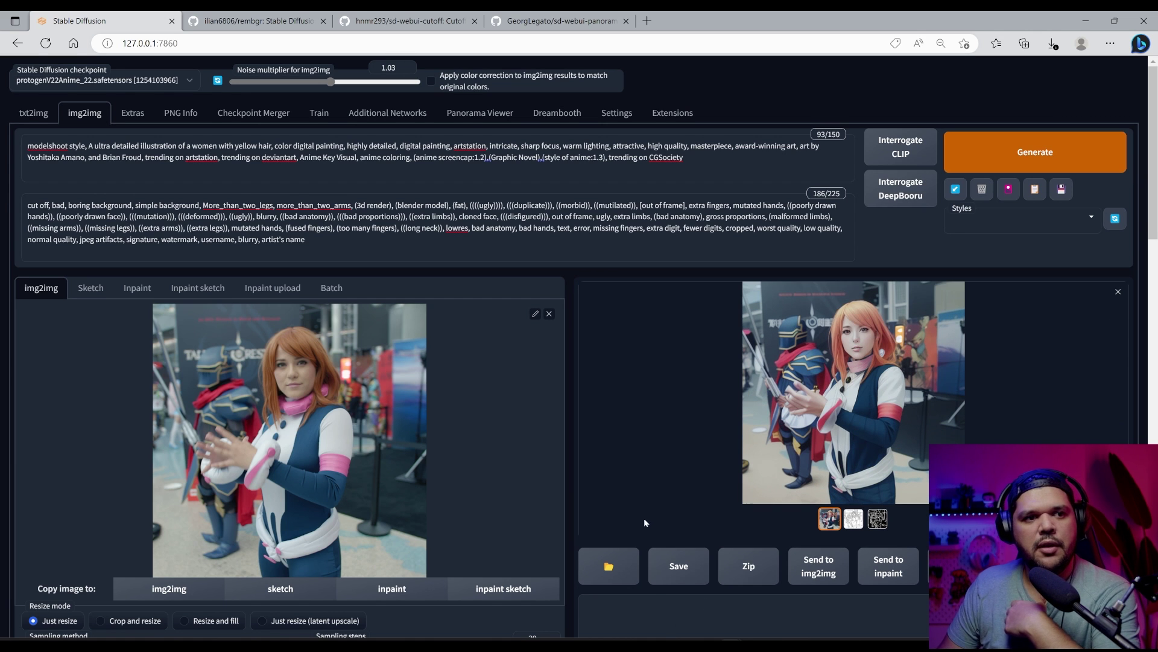
Step: Set the Cutoff target token to 'yellow' and adjust its weight from 0.95 to -0.29
scroll(580, 501, down, 15)
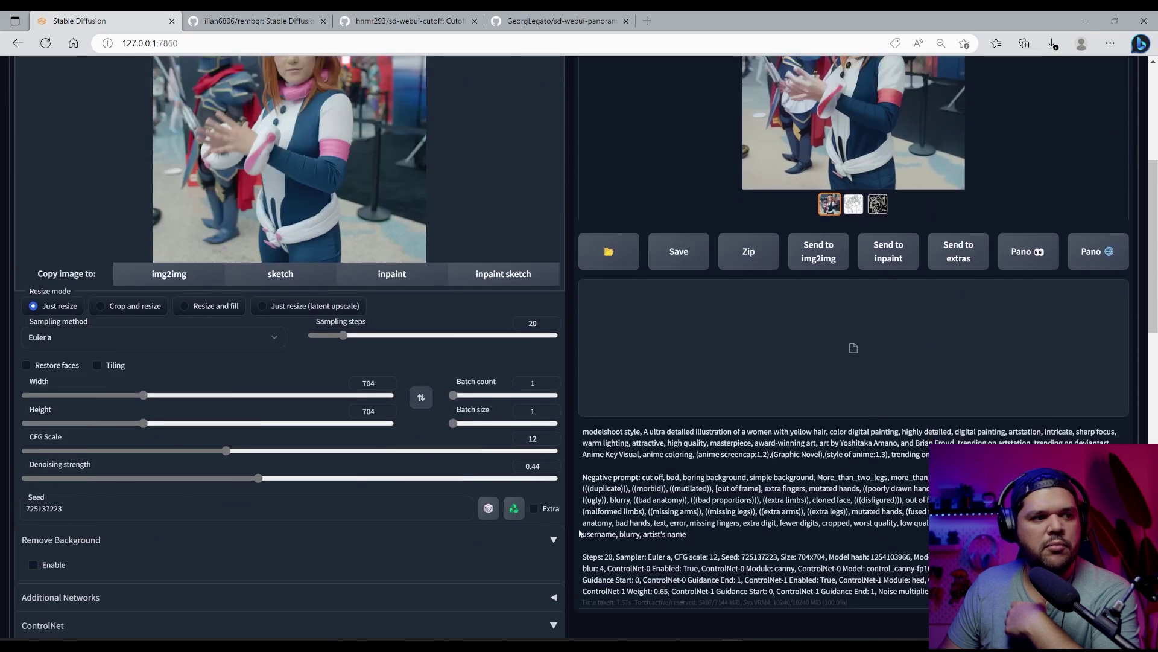
scroll(578, 537, down, 4)
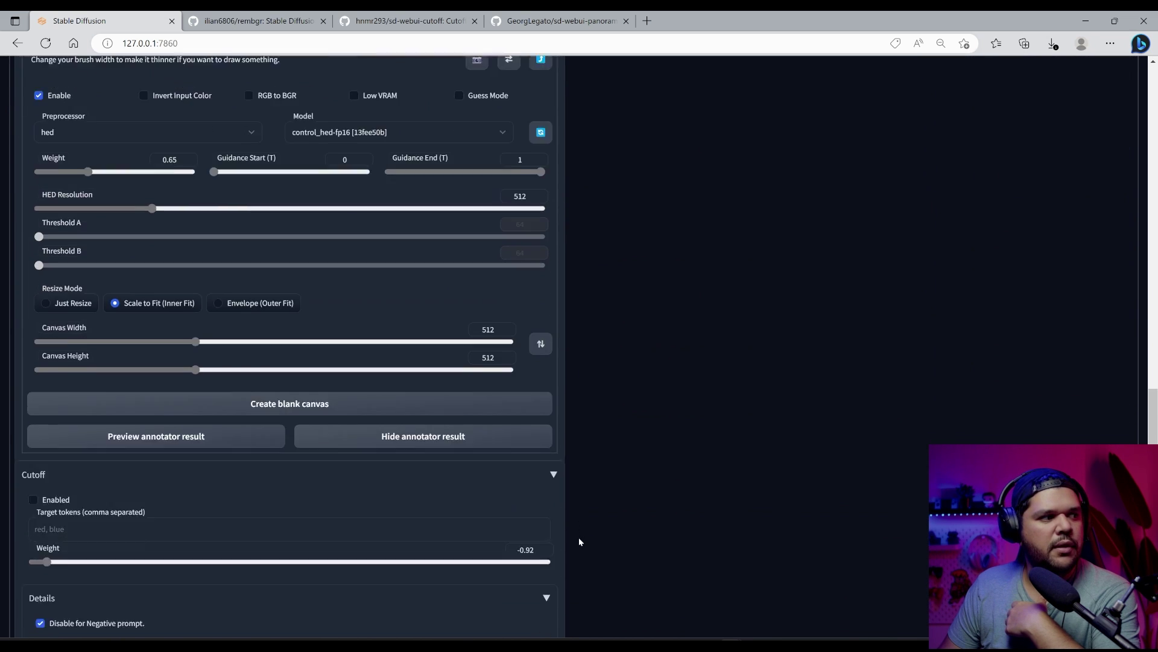
scroll(84, 470, down, 3)
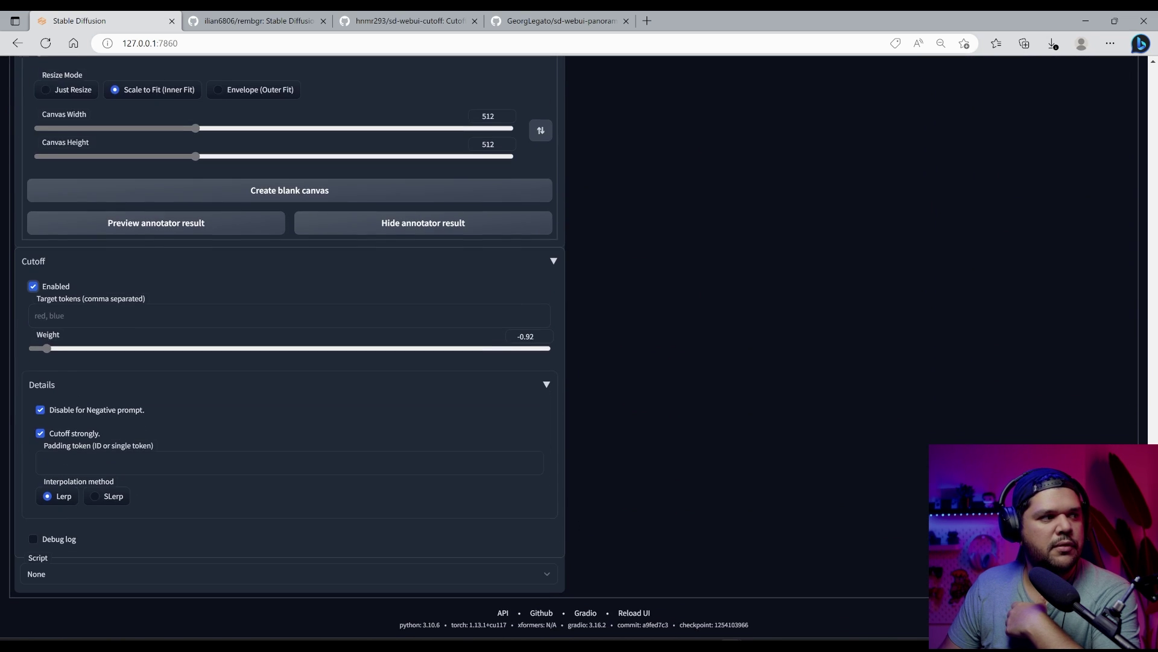
click(37, 309)
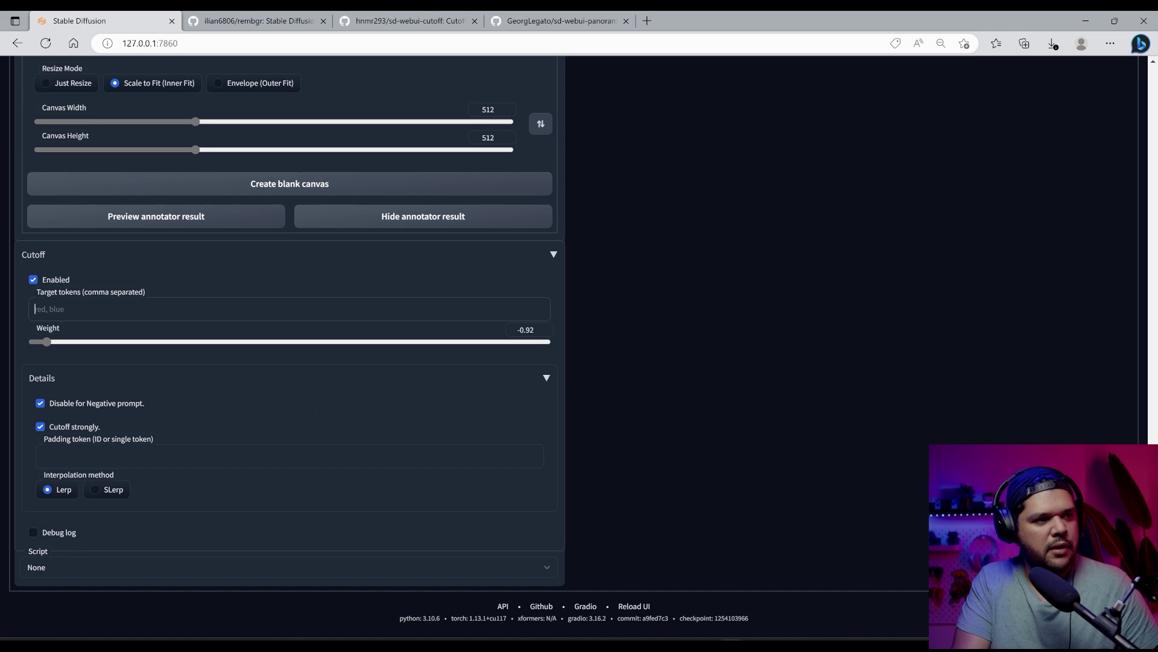
text(yellow)
drag(47, 341, 367, 341)
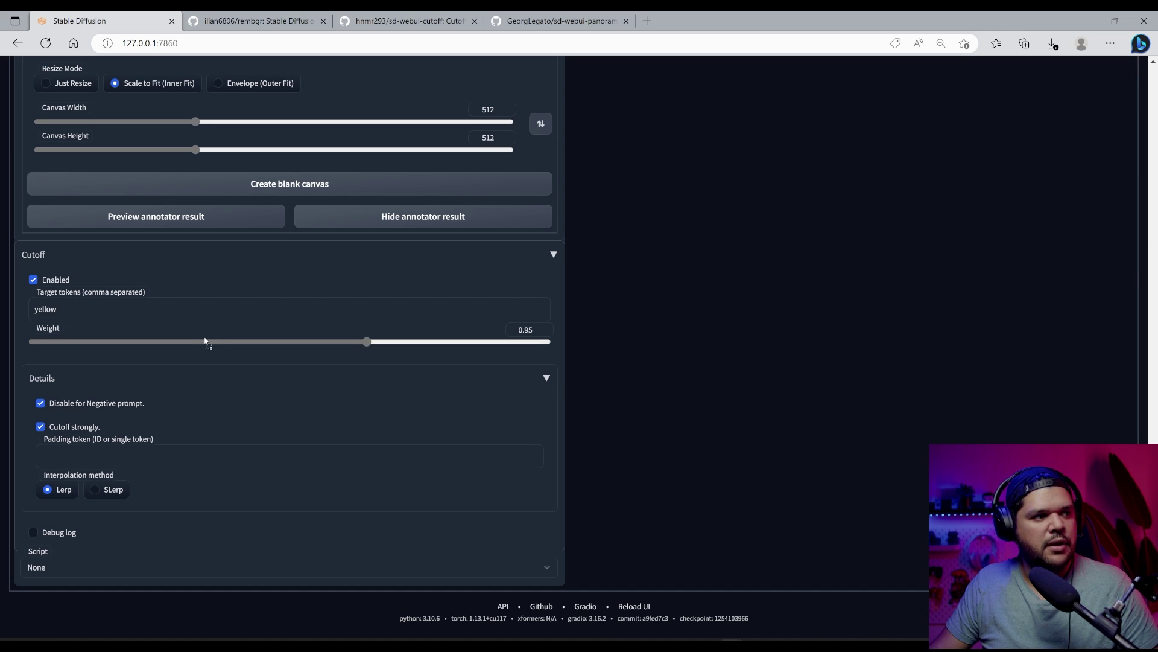
drag(193, 342, 155, 342)
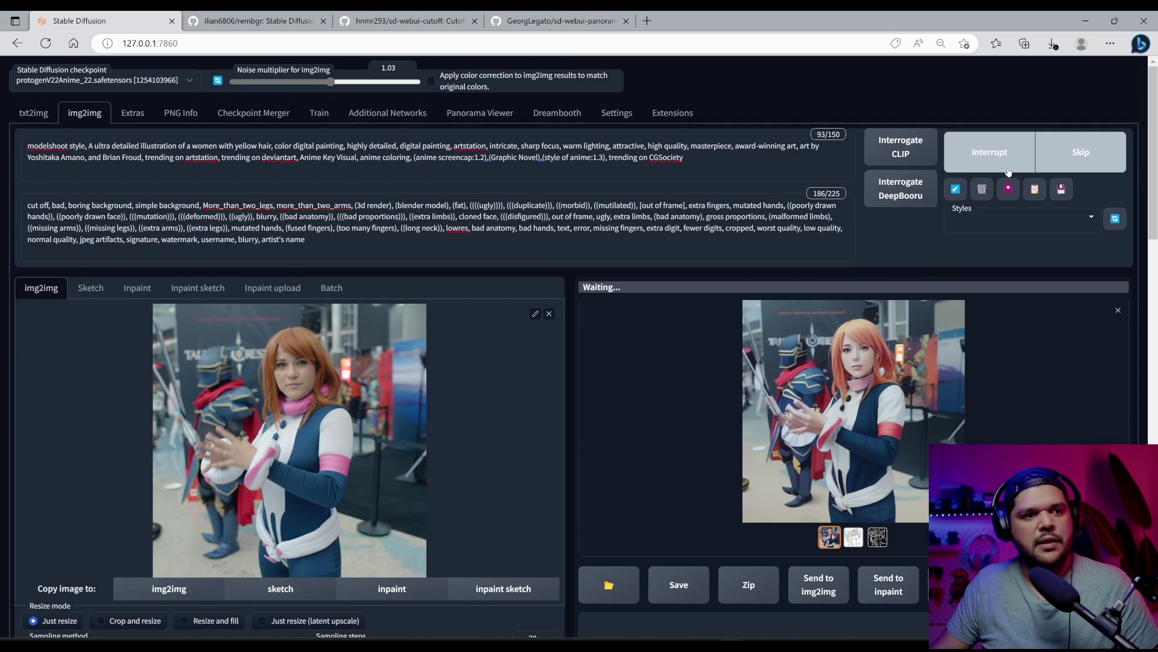
Step: Lower the Cutoff weight to -0.61 and inspect the resulting renders enlarged
click(870, 336)
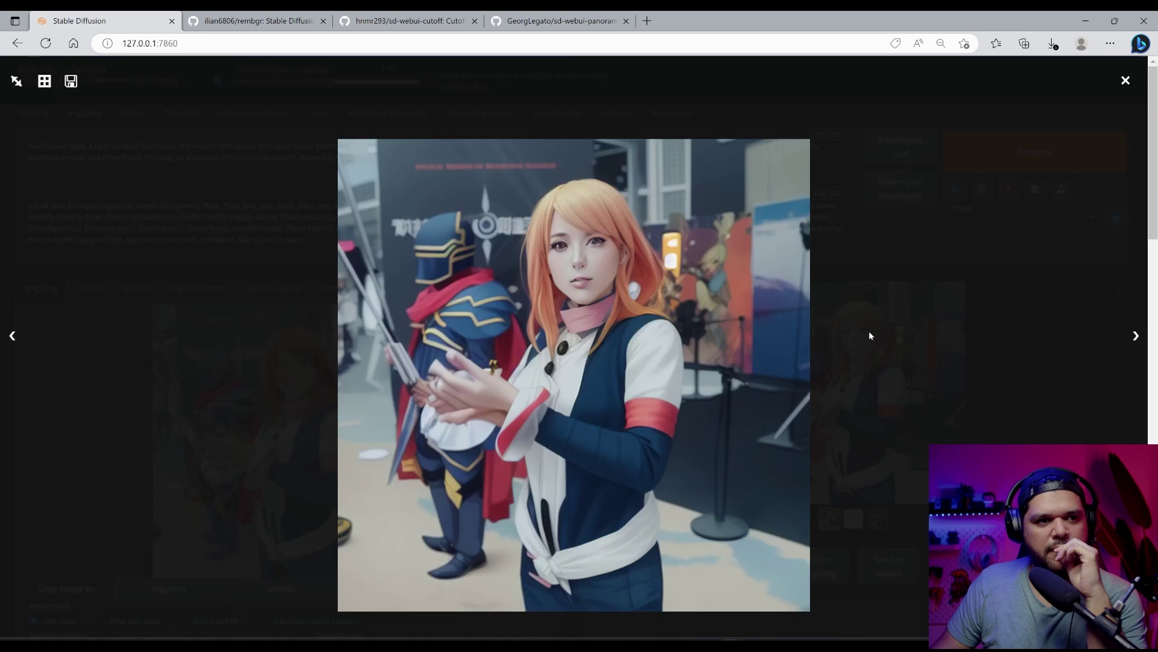
click(913, 366)
scroll(528, 443, down, 20)
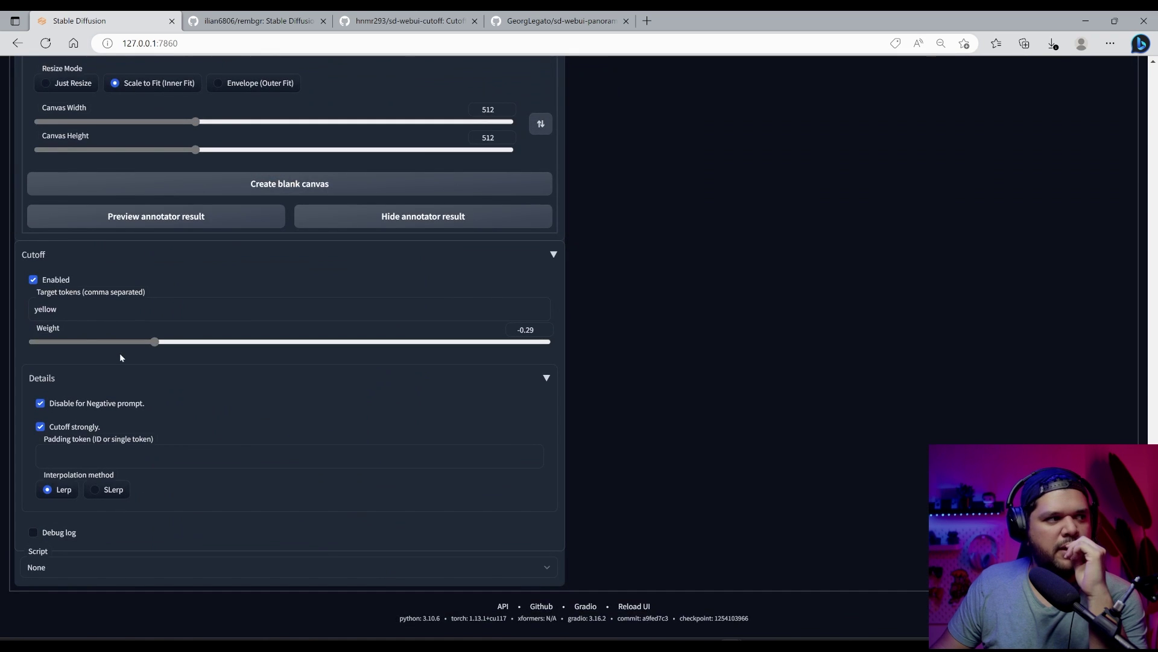
click(98, 342)
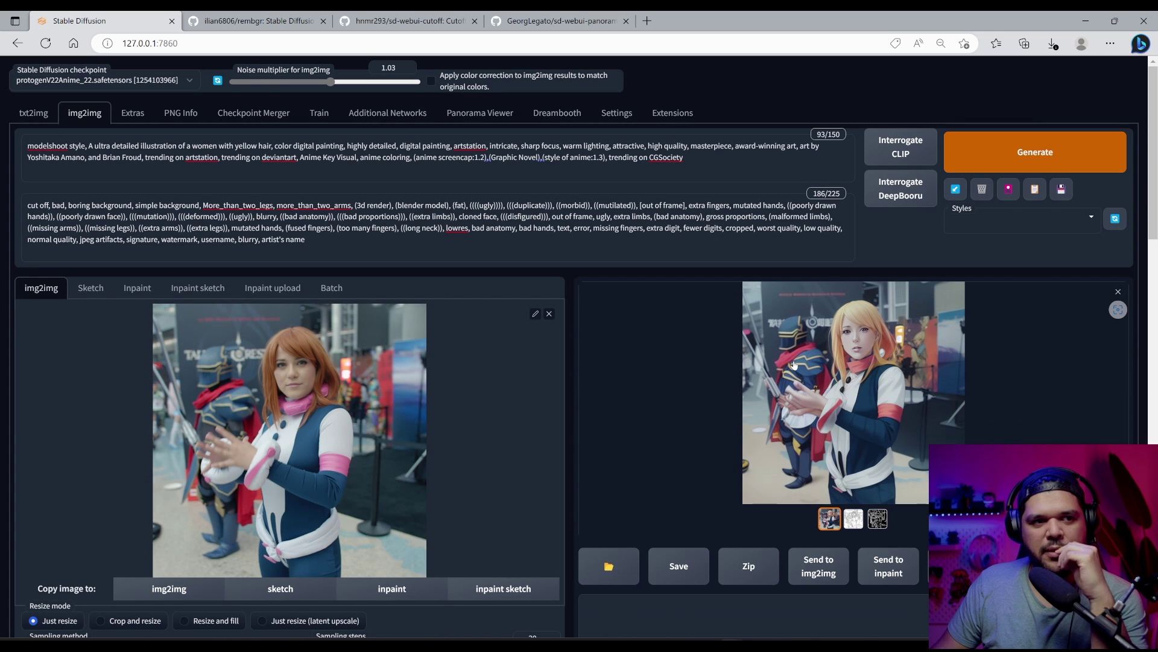
click(794, 365)
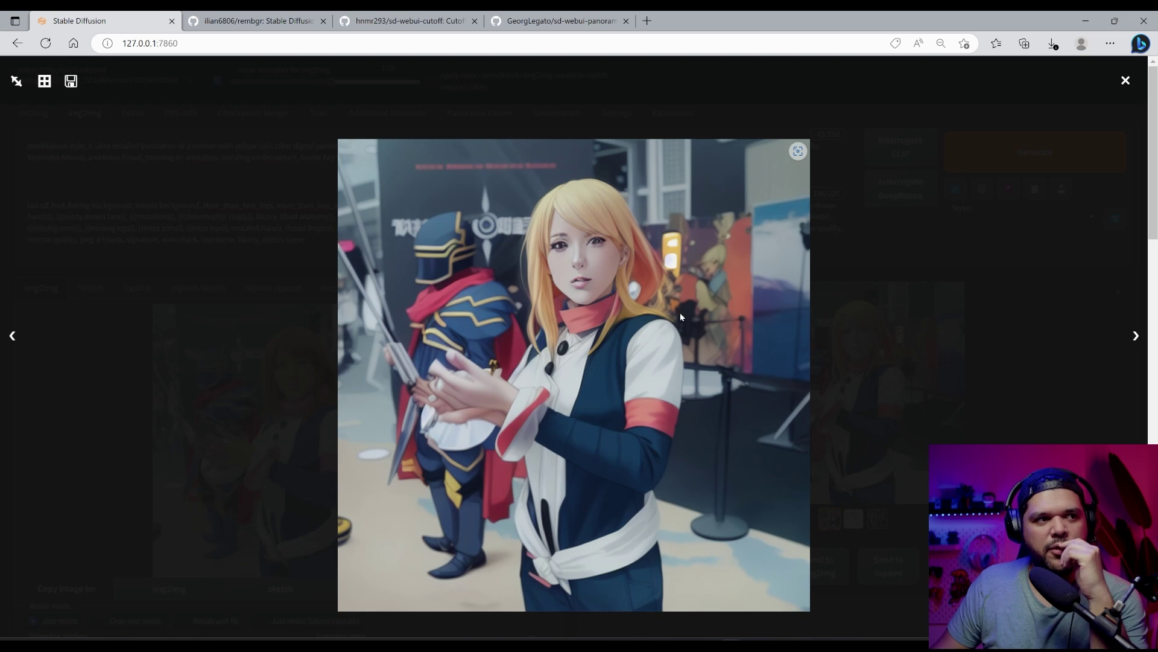
click(913, 301)
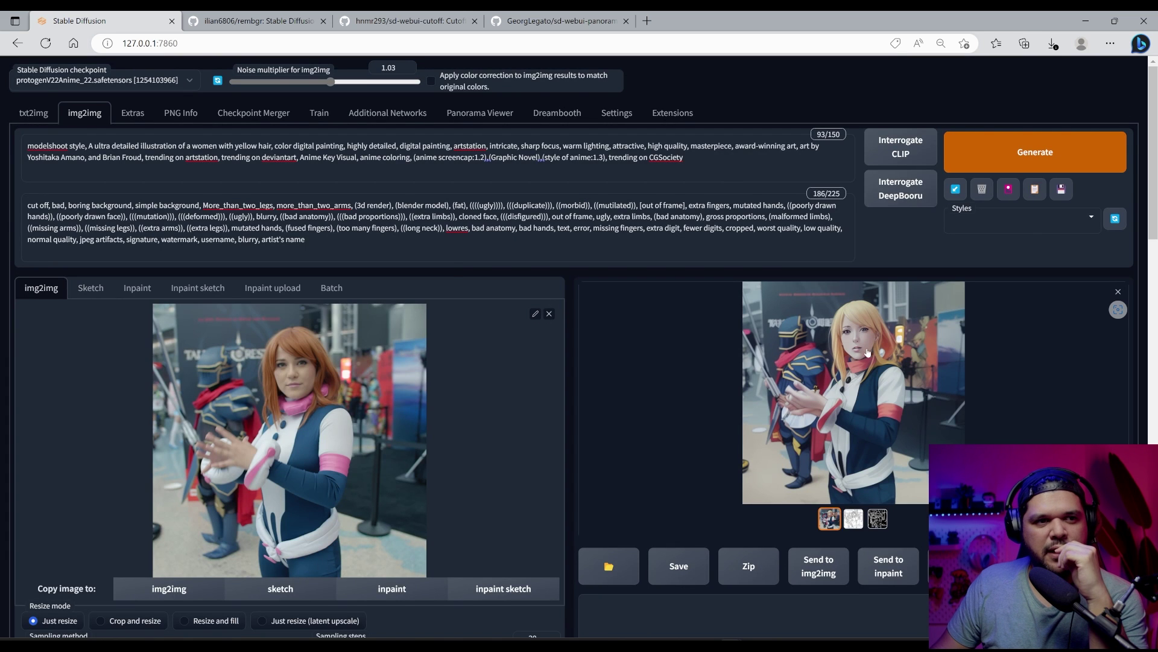
click(847, 367)
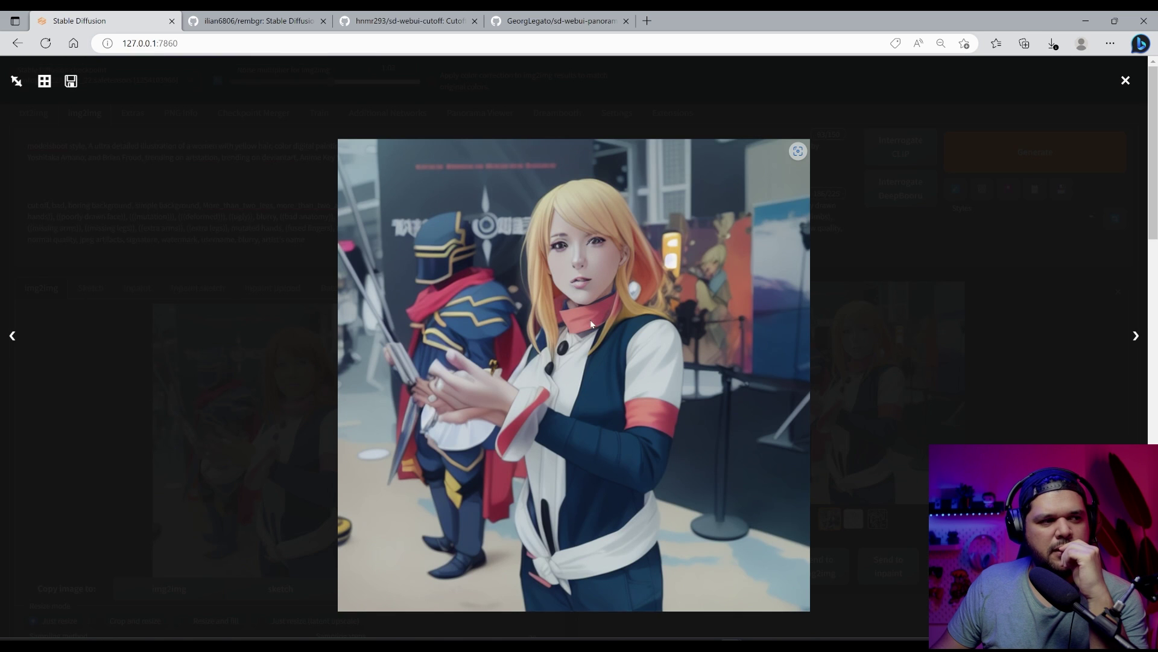
click(898, 351)
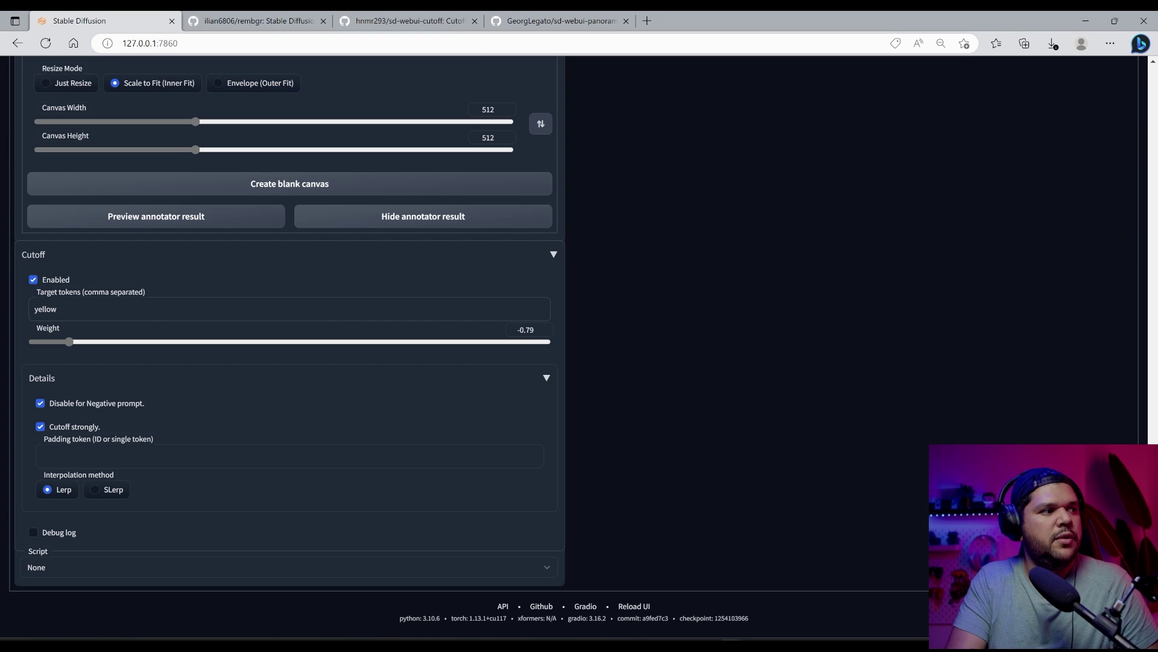
Step: Extend the Cutoff targets to 'yellow, green' and tune the weight from about 0.64 to near 0
text(, green)
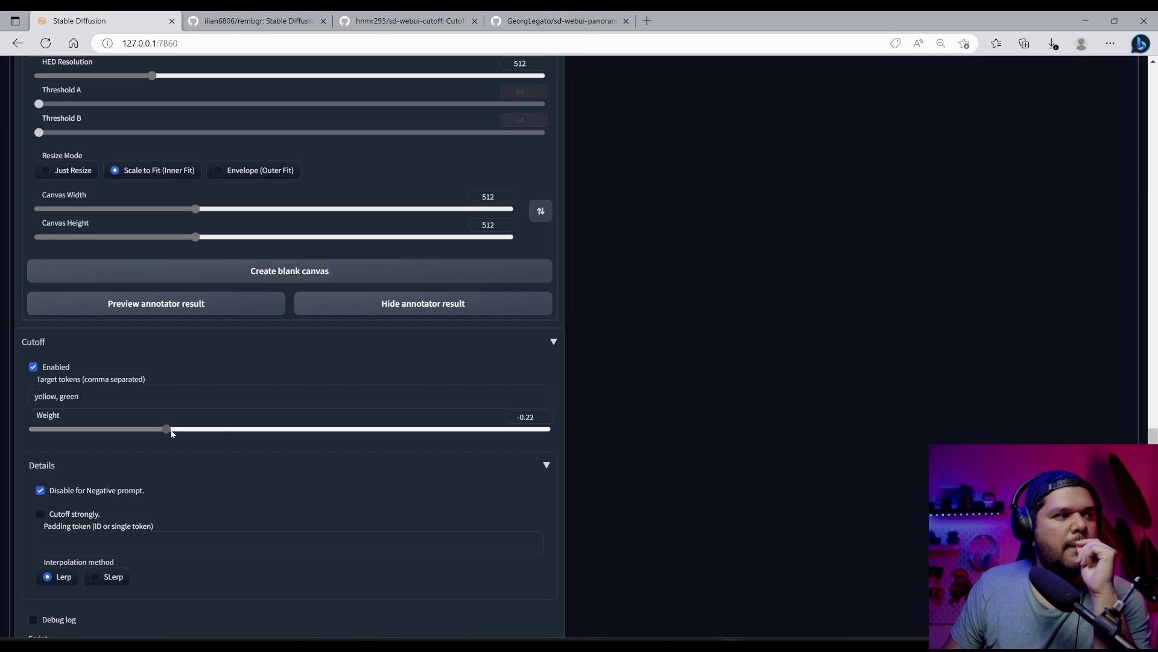
drag(175, 429, 533, 432)
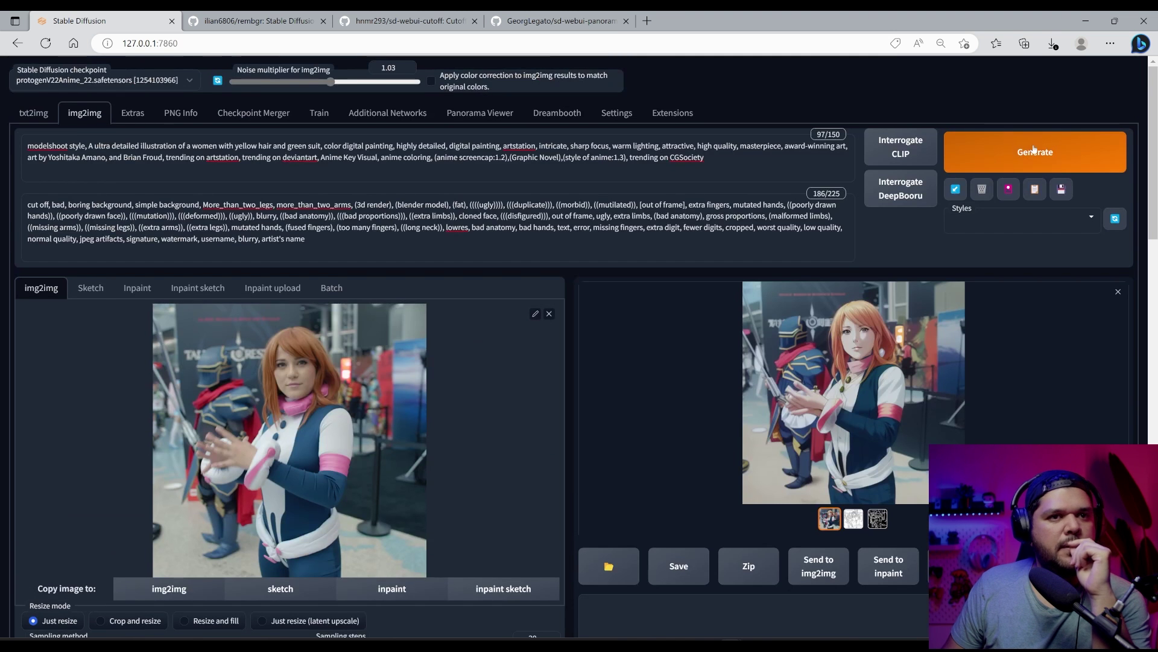
scroll(486, 467, down, 20)
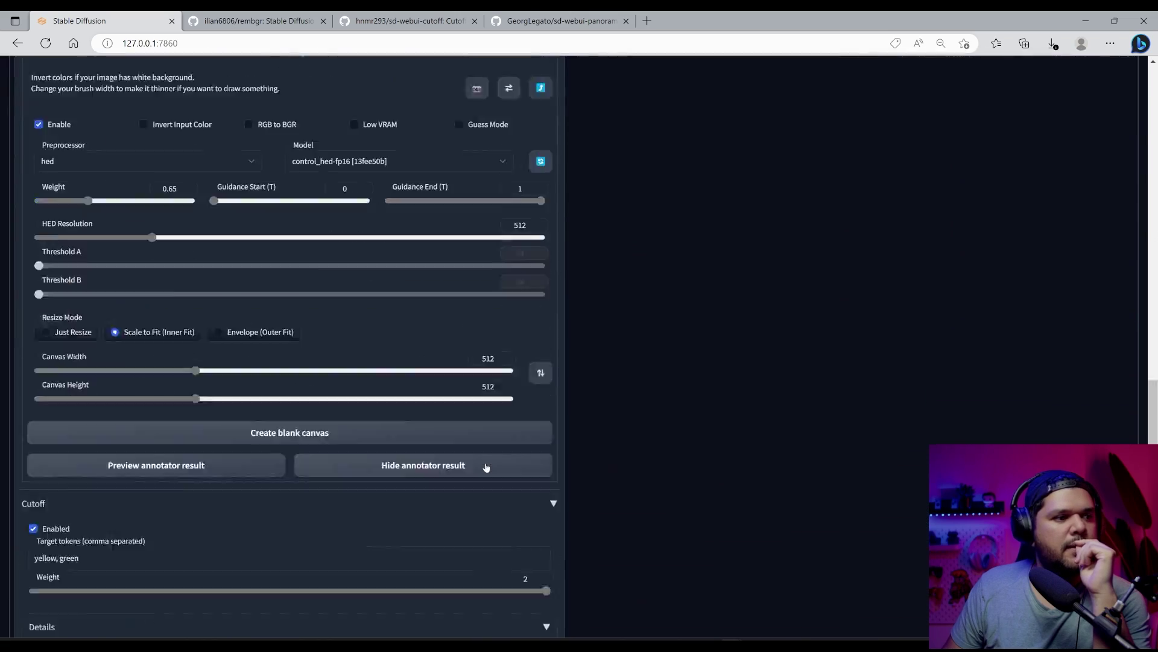
drag(468, 423, 45, 424)
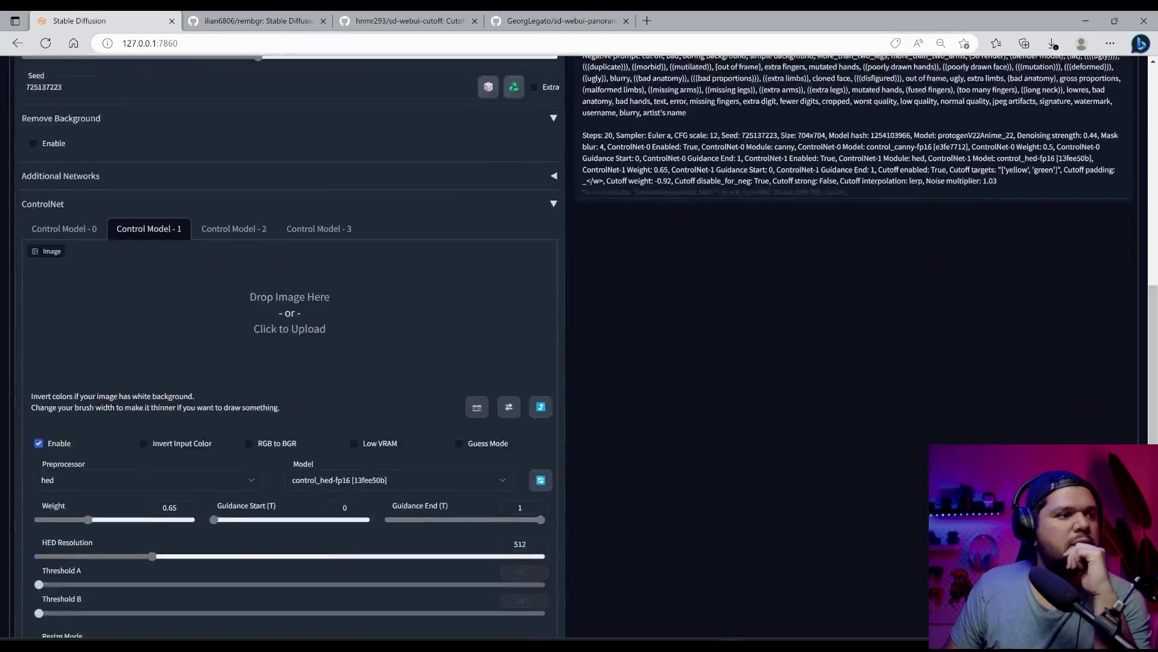
scroll(326, 492, down, 4)
scroll(327, 492, down, 4)
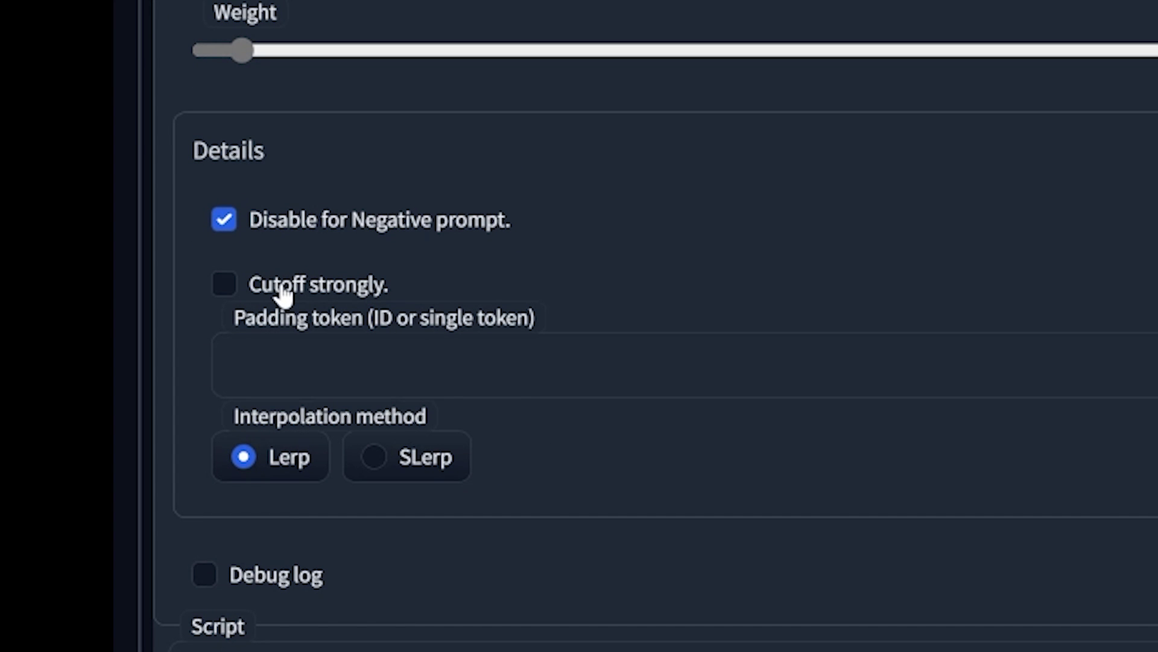
Step: Enable 'Cutoff strongly' and inspect the latest yellow-hair, green-suit render enlarged
click(283, 295)
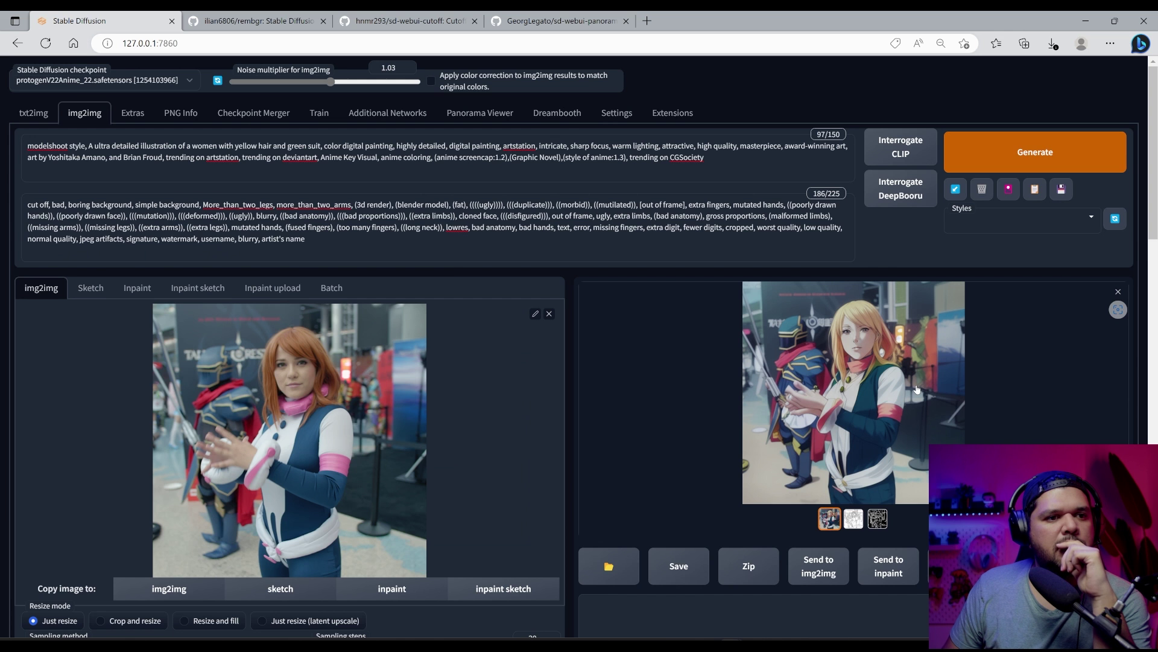
click(917, 390)
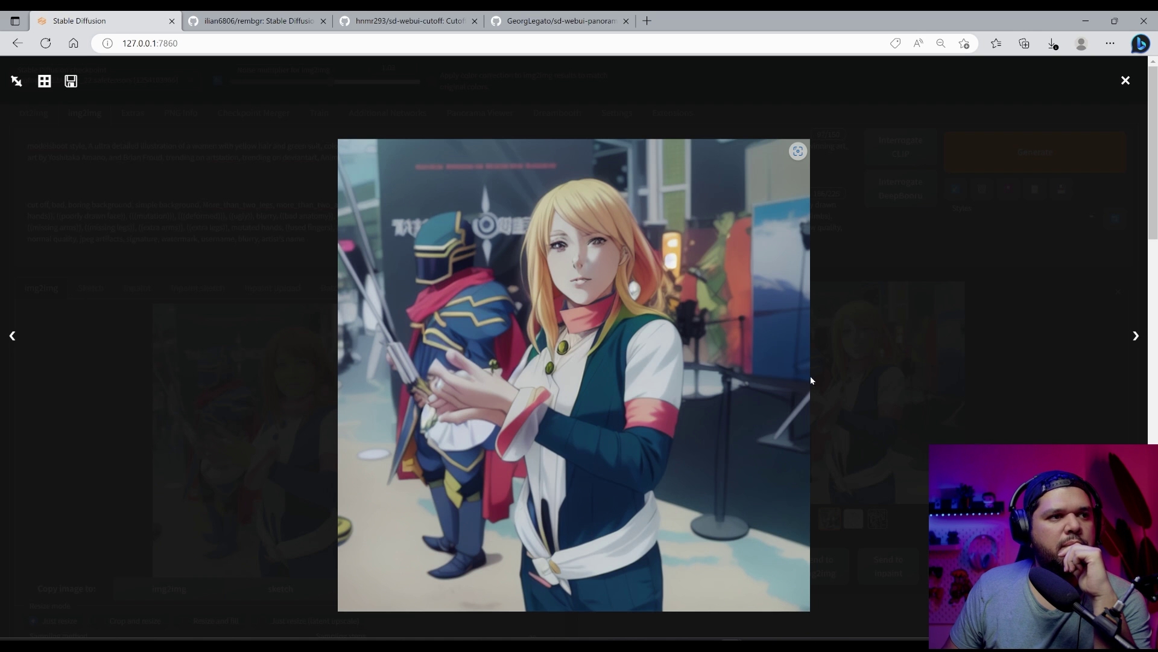
click(875, 372)
scroll(573, 374, down, 3)
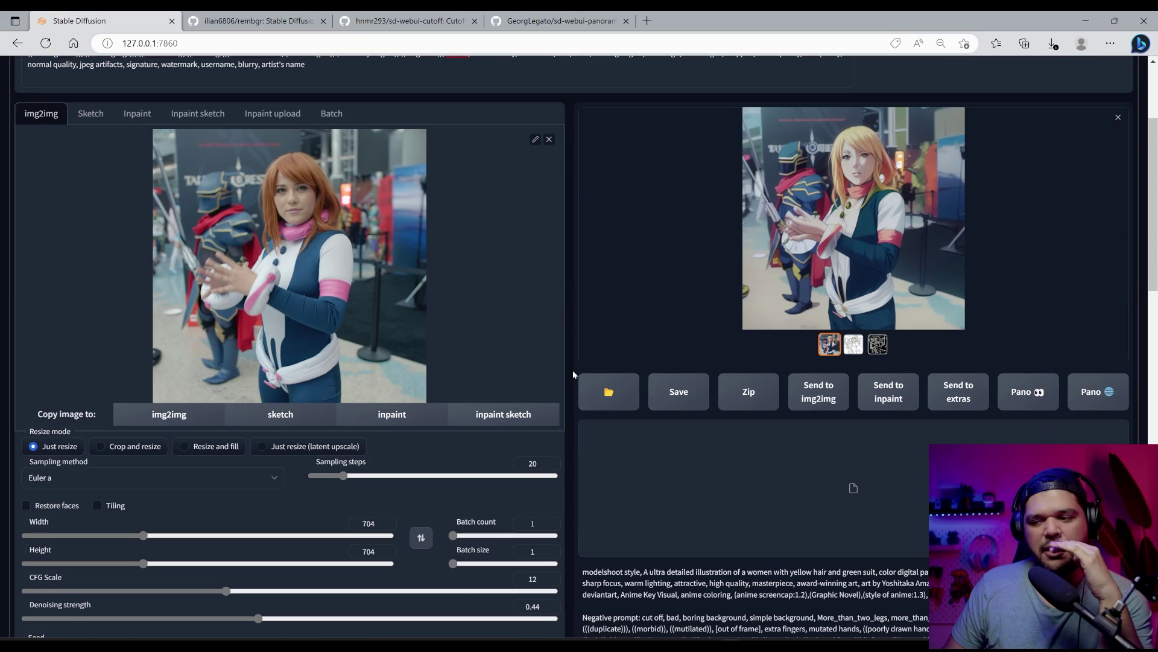
Step: On the sd-webui-cutoff repository, scroll through the README samples and How it works diagram, then back to top
click(169, 43)
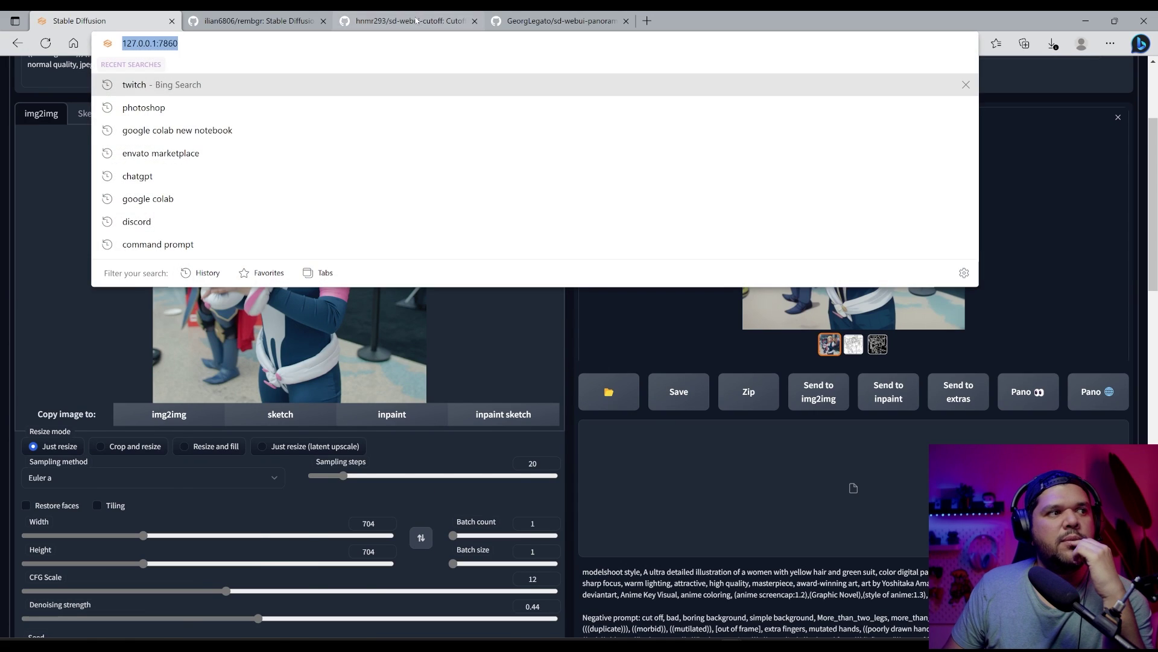
click(410, 21)
scroll(504, 397, down, 1)
scroll(505, 397, down, 20)
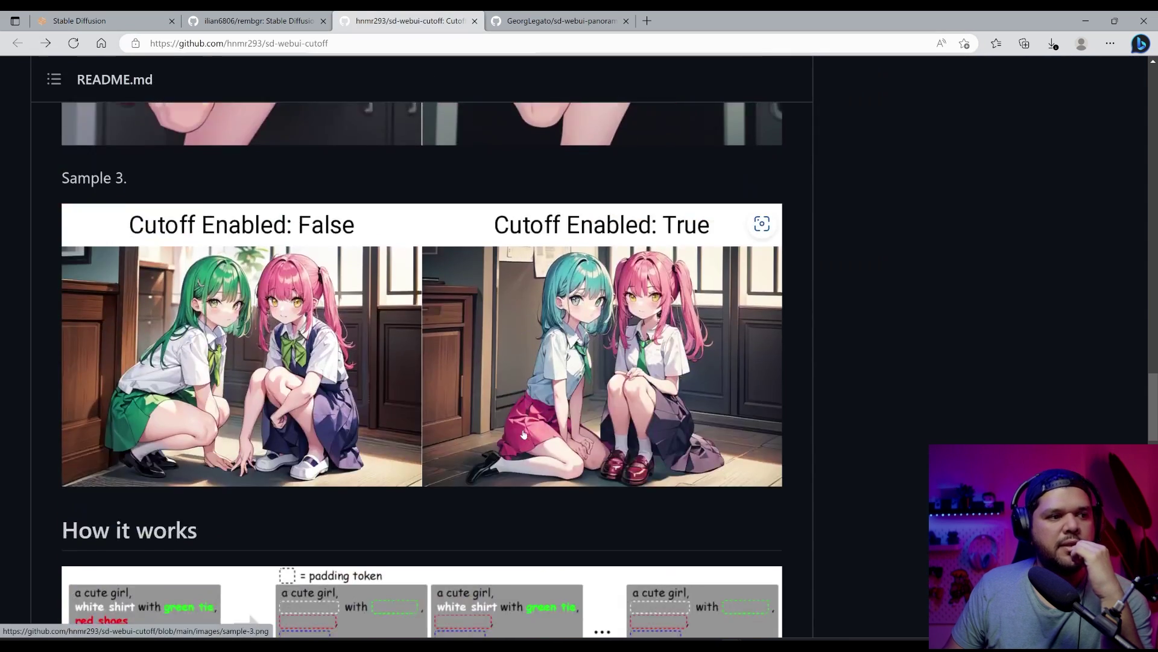
scroll(523, 431, down, 5)
scroll(523, 432, up, 10)
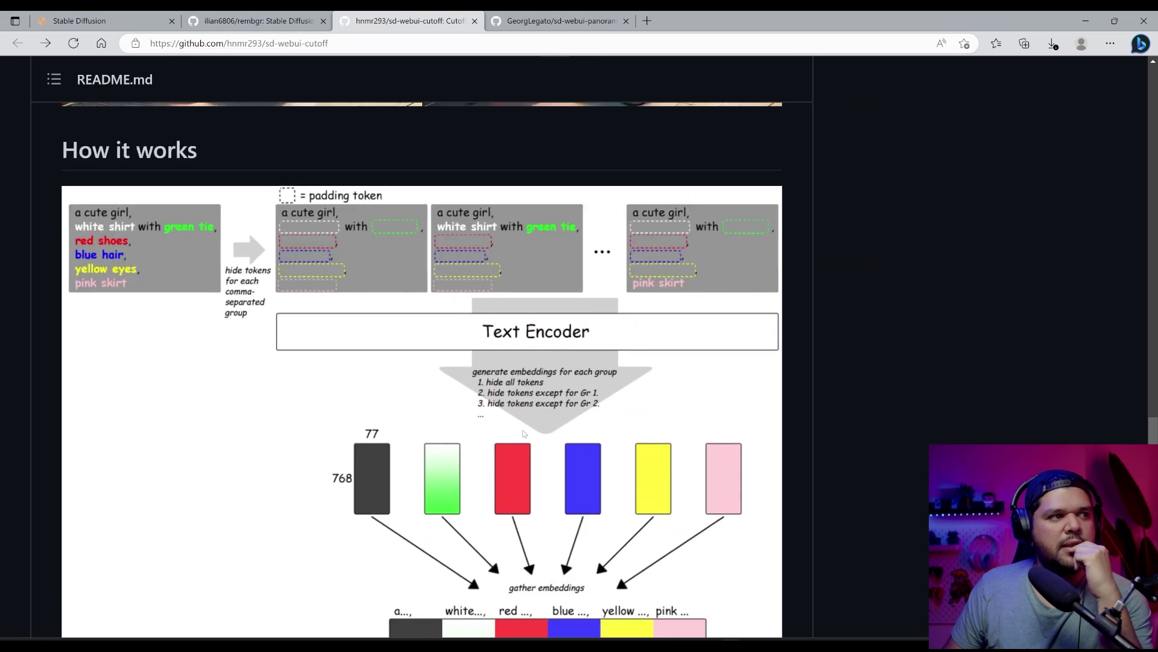
scroll(520, 433, down, 1)
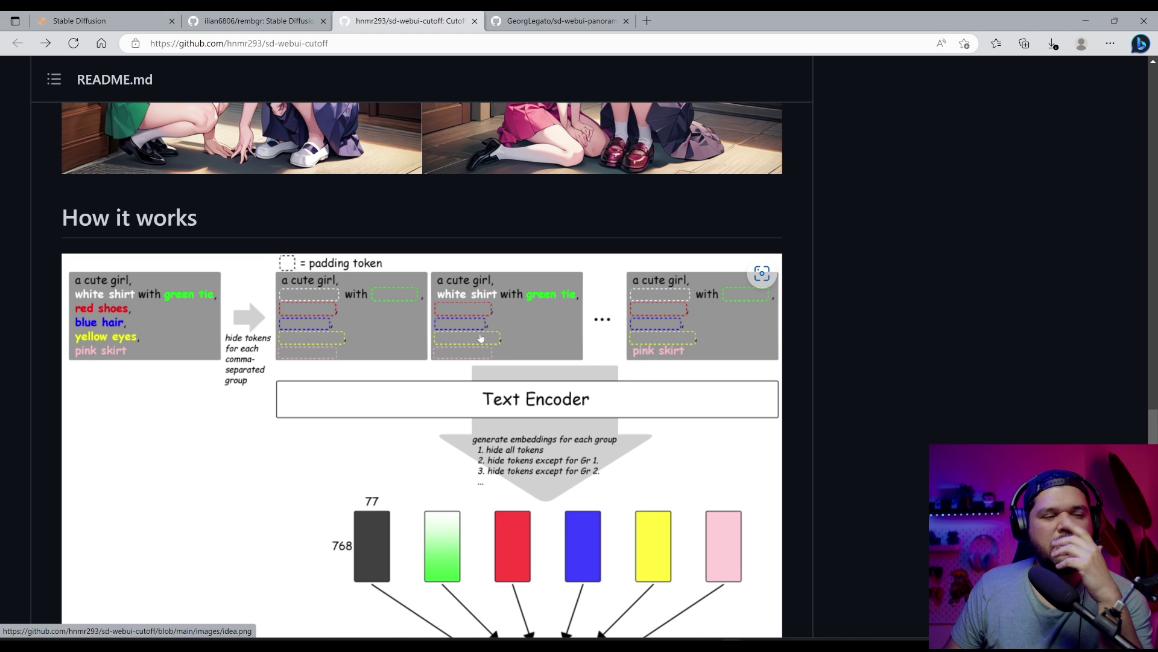
scroll(547, 363, down, 6)
scroll(567, 387, up, 10)
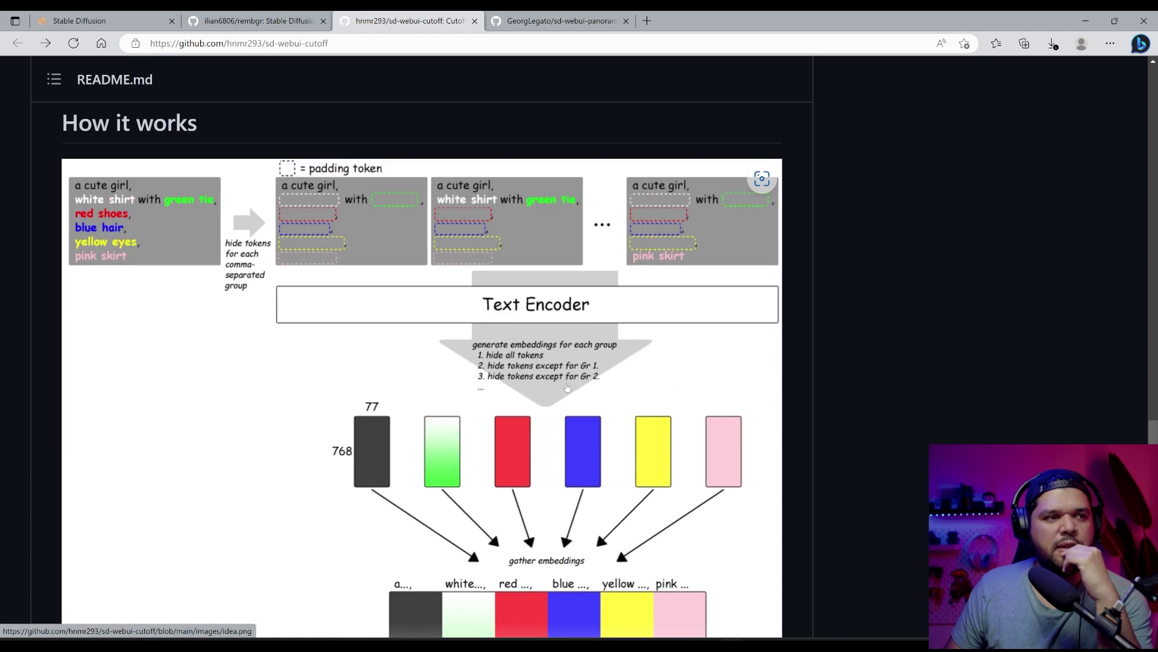
scroll(567, 386, up, 12)
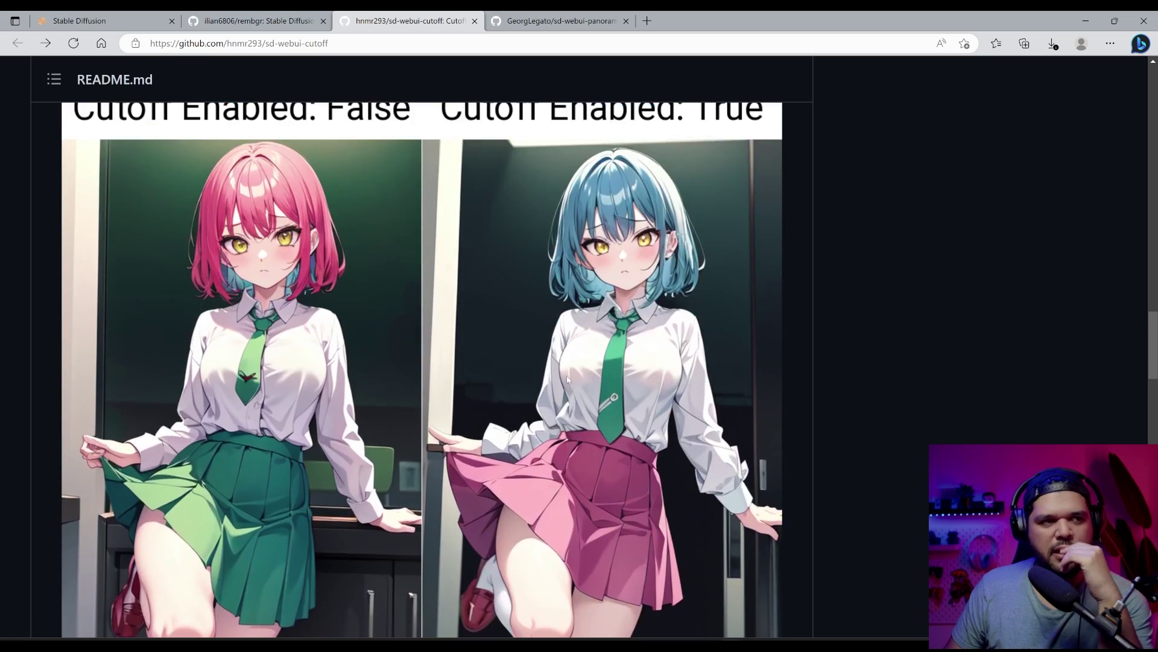
scroll(574, 338, up, 12)
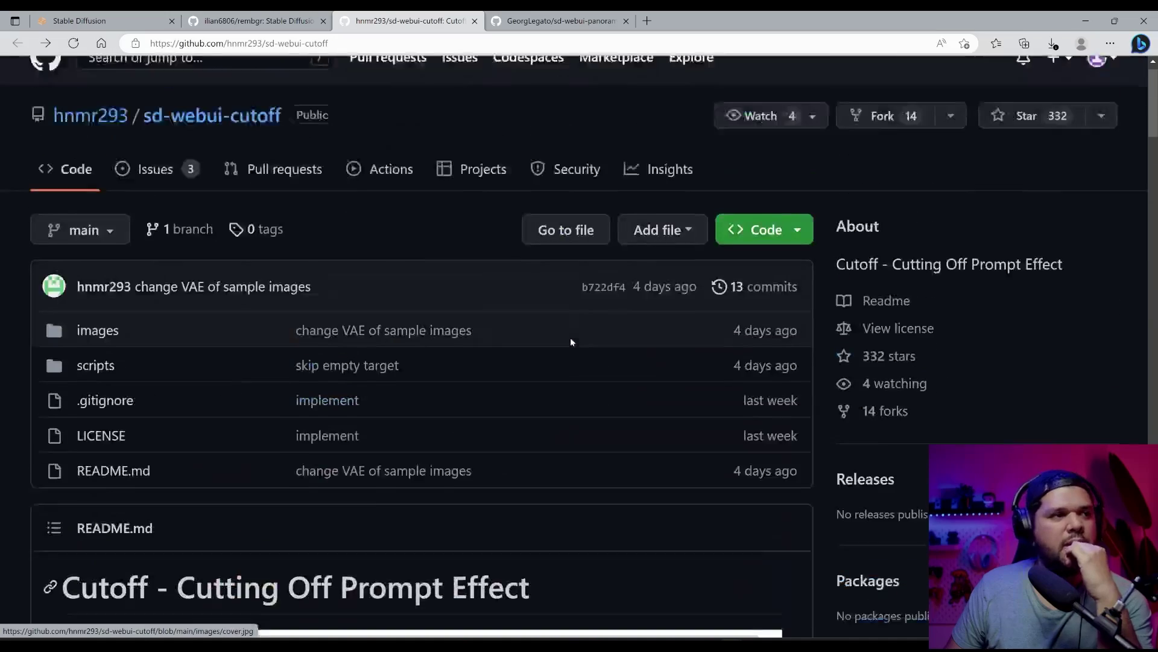
Step: Scroll the sd-webui-panorama-viewer README to its example panorama video and play it
click(561, 21)
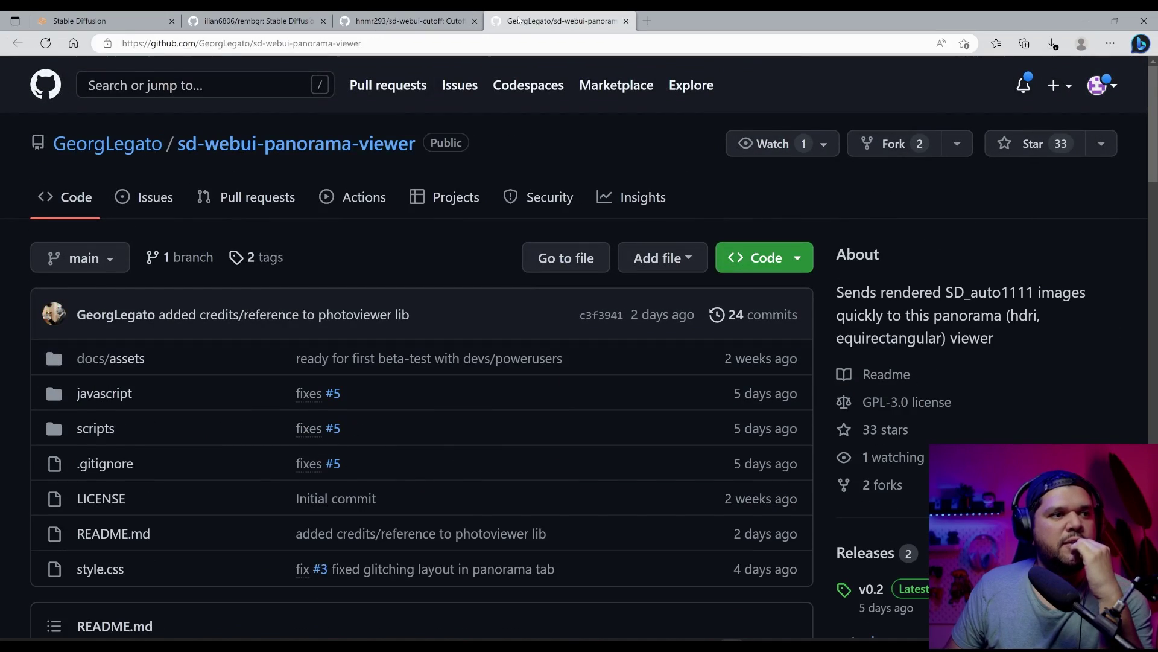
click(150, 19)
click(561, 20)
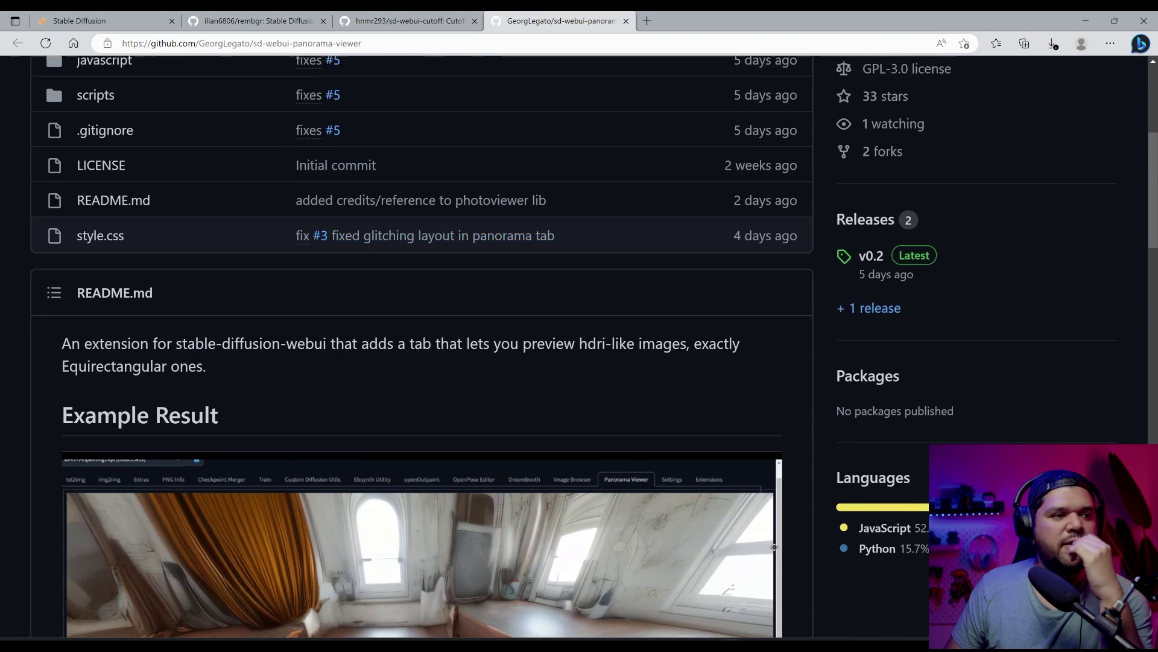
scroll(473, 342, down, 6)
scroll(473, 342, up, 4)
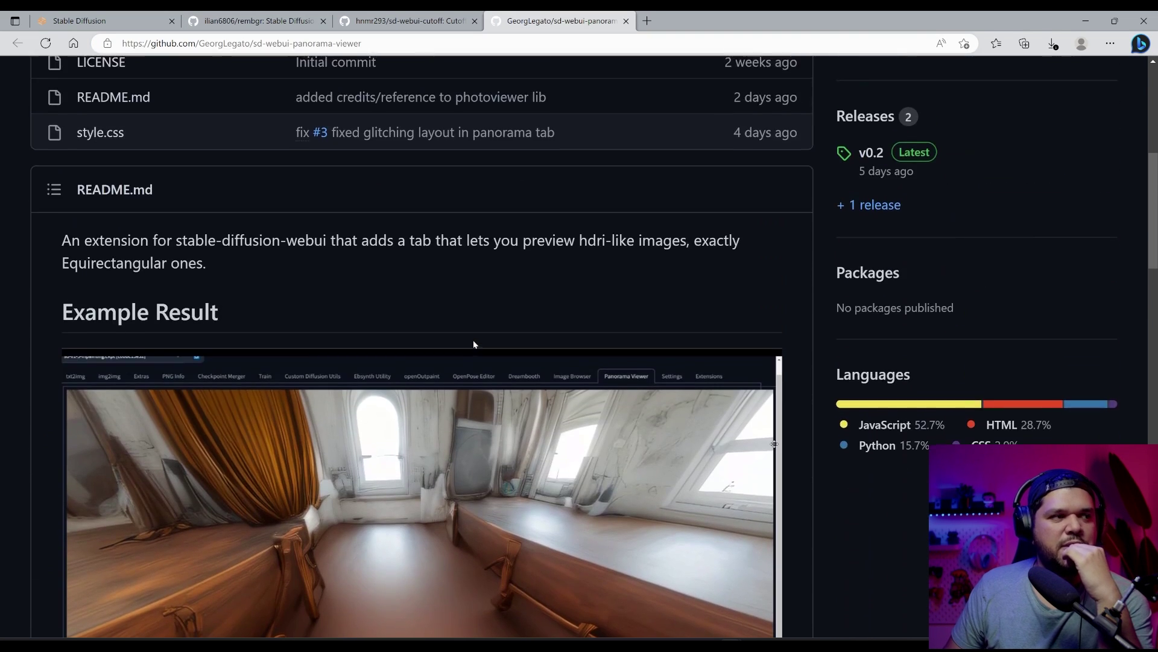
scroll(473, 341, down, 6)
click(86, 360)
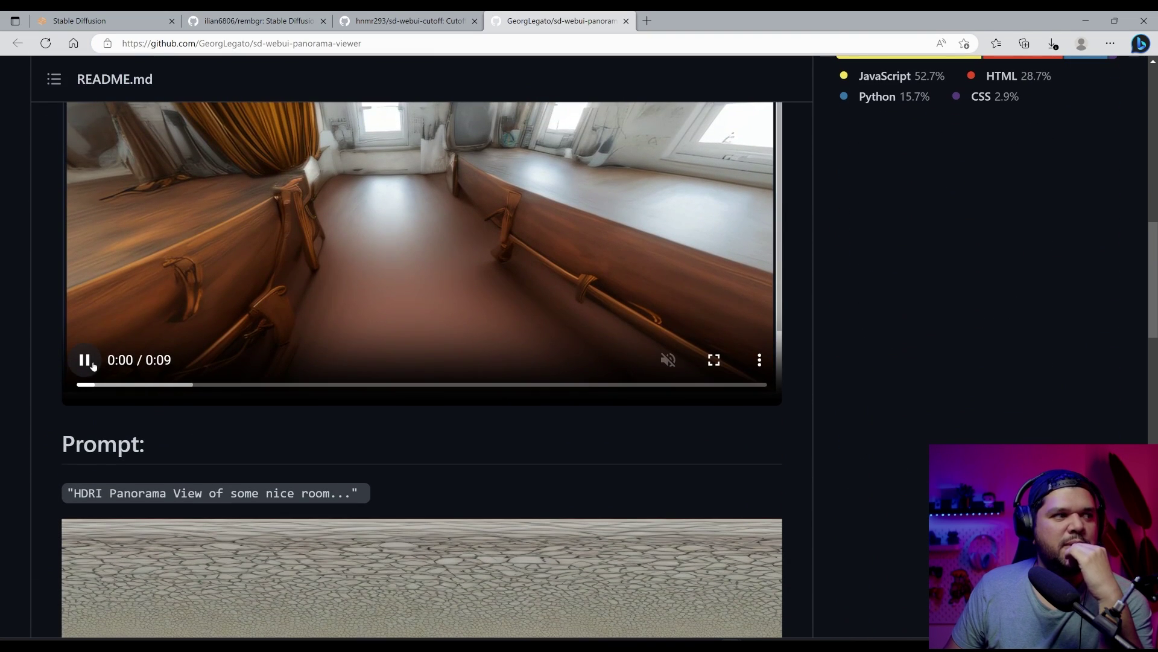
scroll(81, 488, up, 3)
click(121, 528)
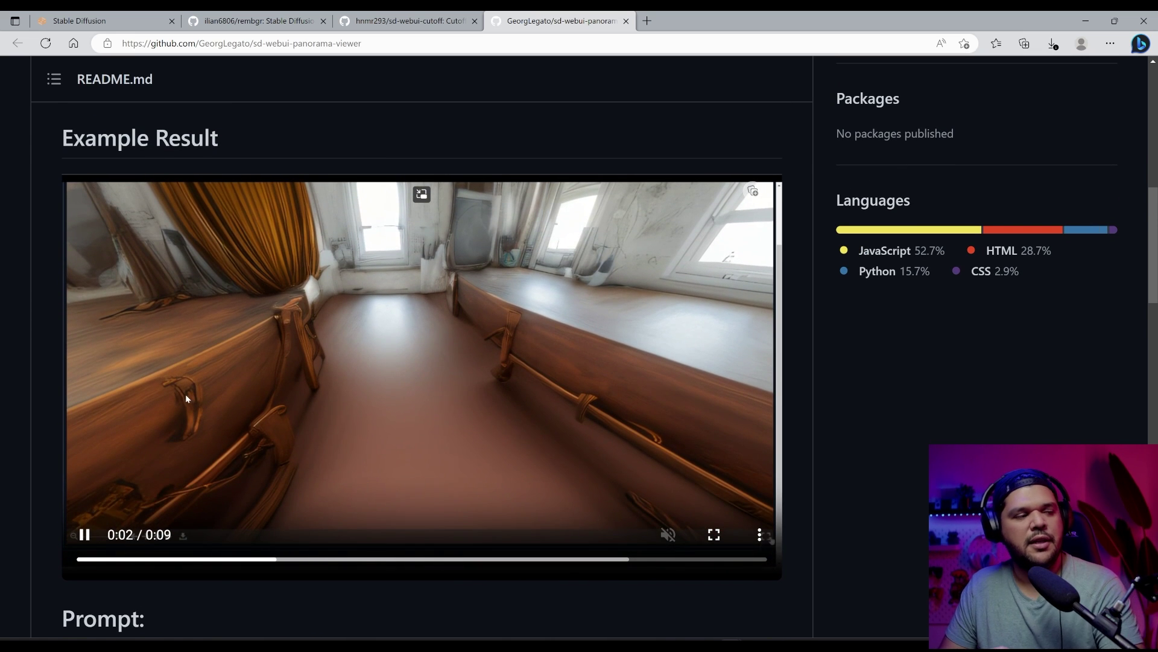
Step: Read the README's example prompt, then return to the Stable Diffusion tab with the room panorama
scroll(222, 395, up, 8)
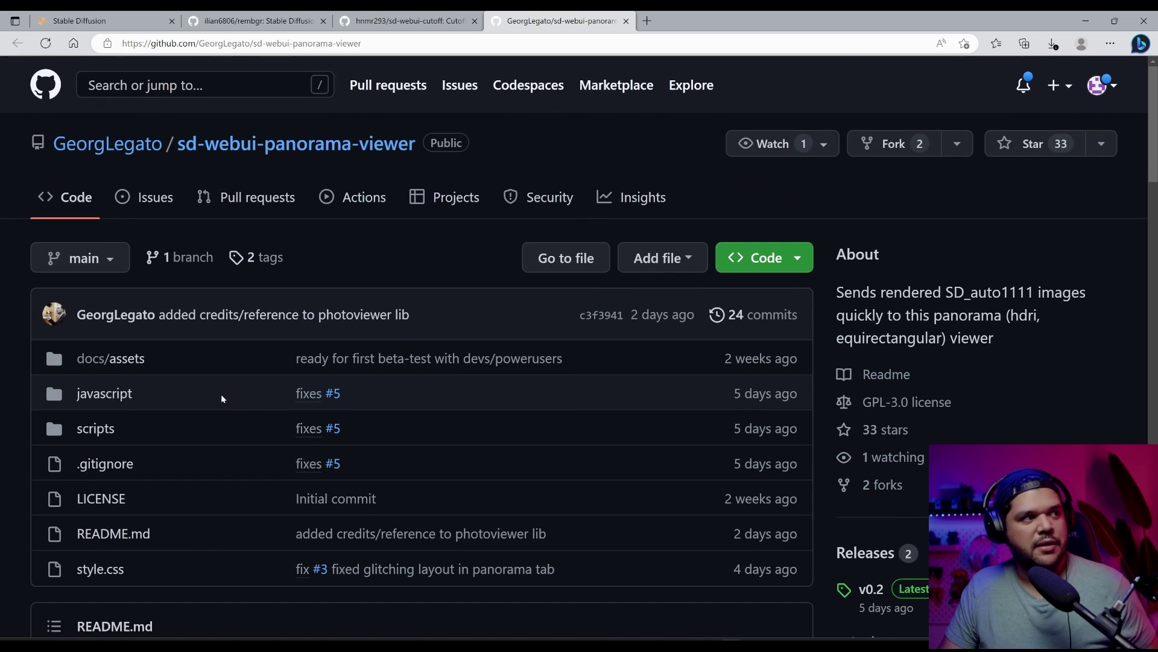
scroll(221, 398, down, 9)
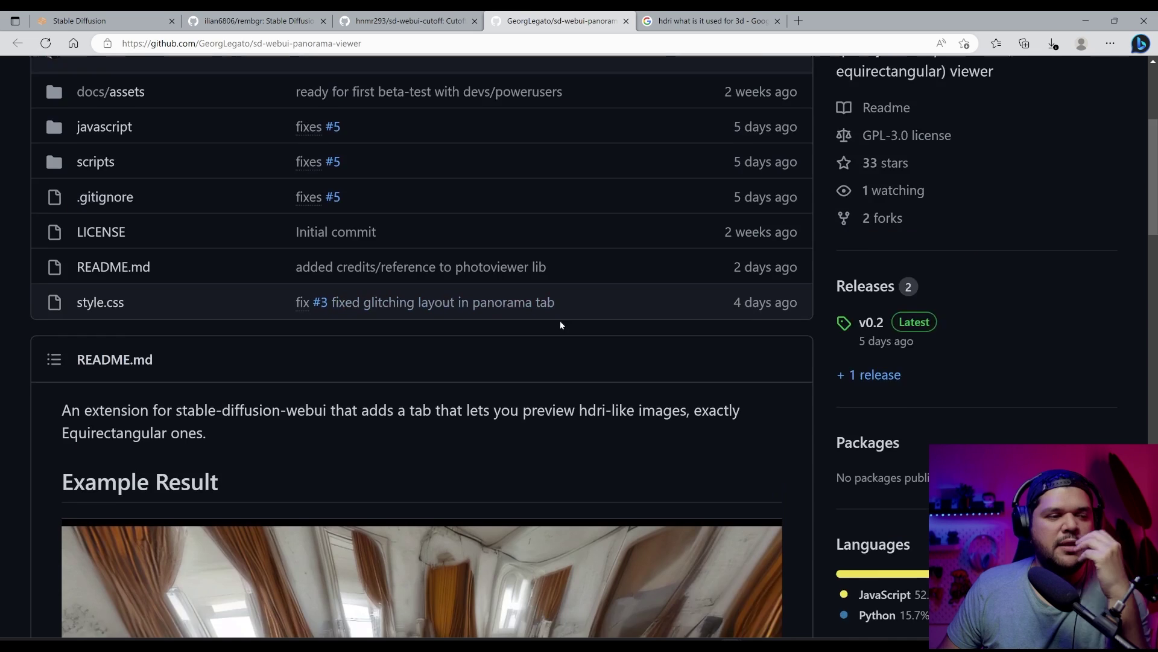
scroll(560, 326, down, 5)
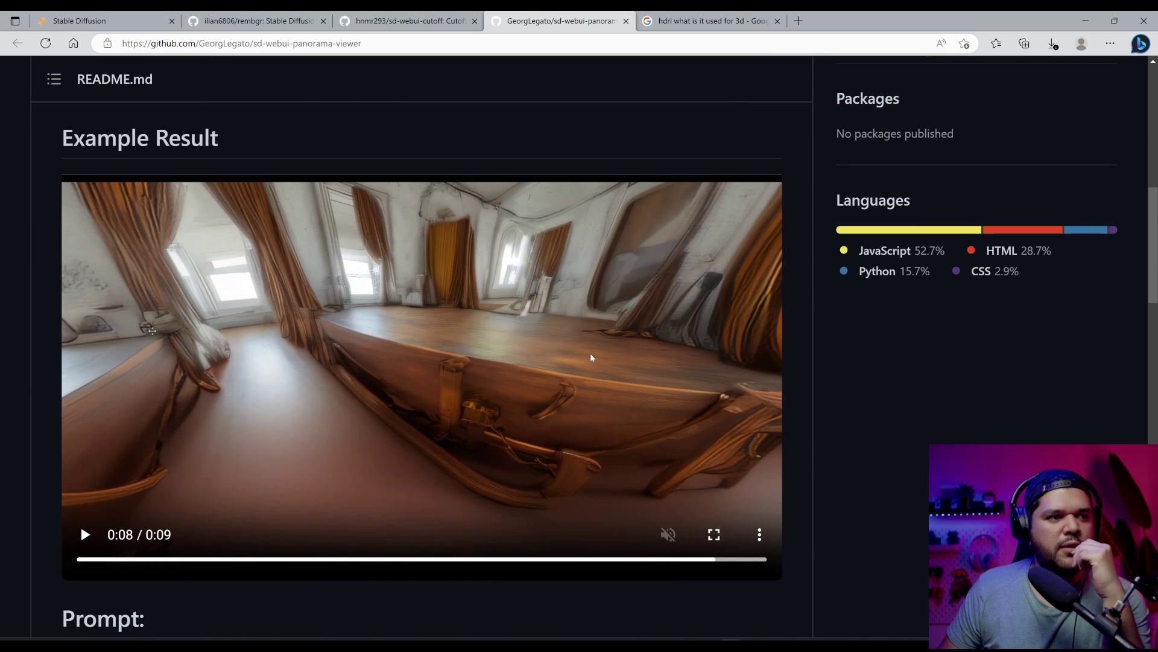
scroll(295, 395, up, 3)
scroll(338, 398, down, 4)
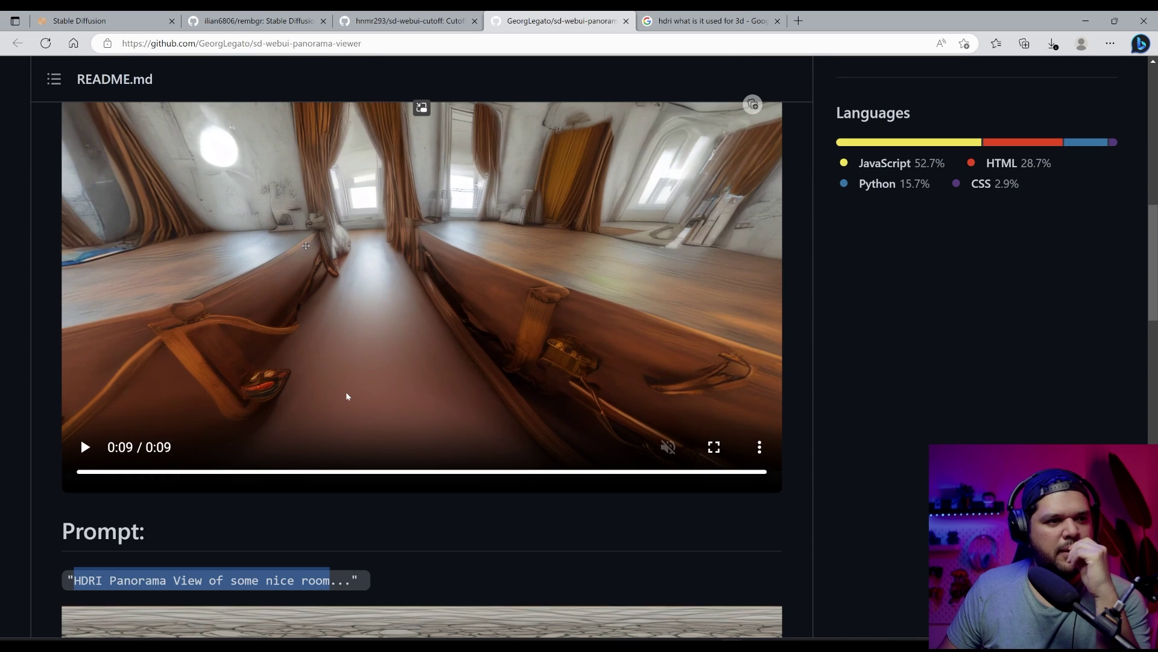
scroll(347, 393, up, 1)
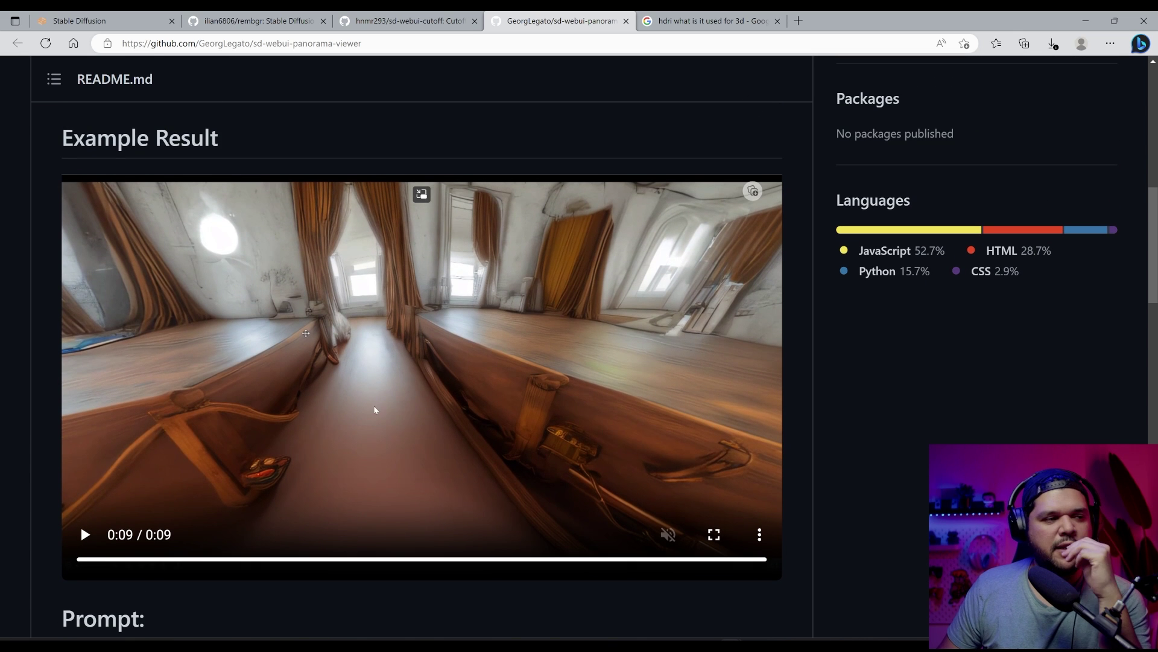
scroll(424, 407, down, 5)
scroll(424, 412, down, 2)
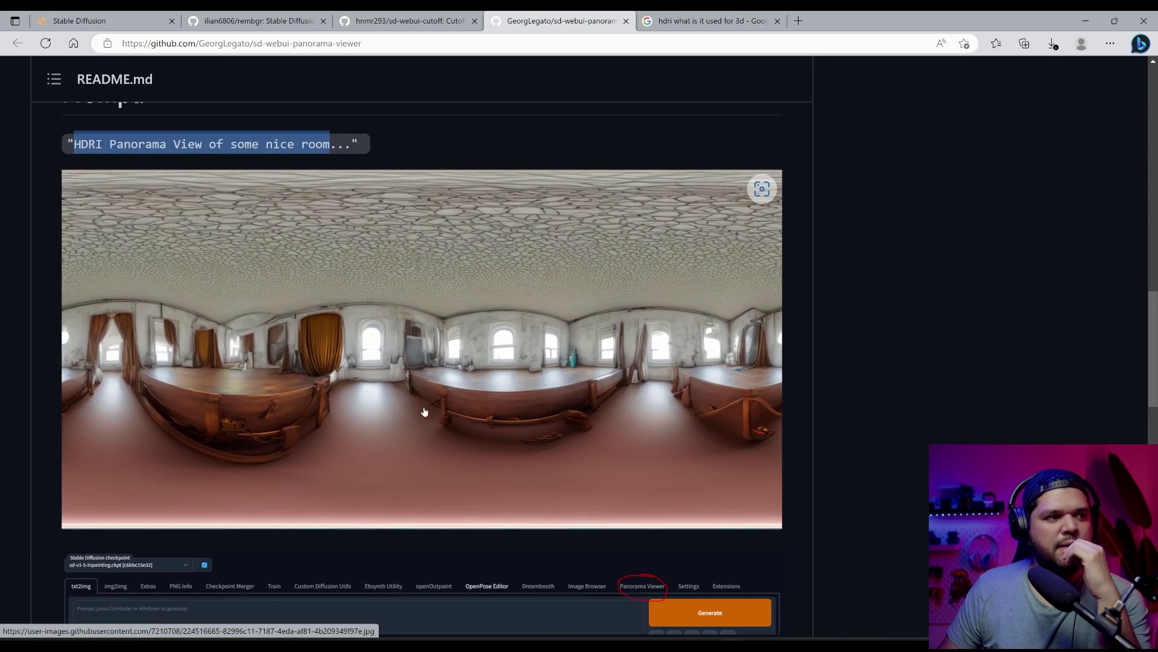
key(ctrl+1)
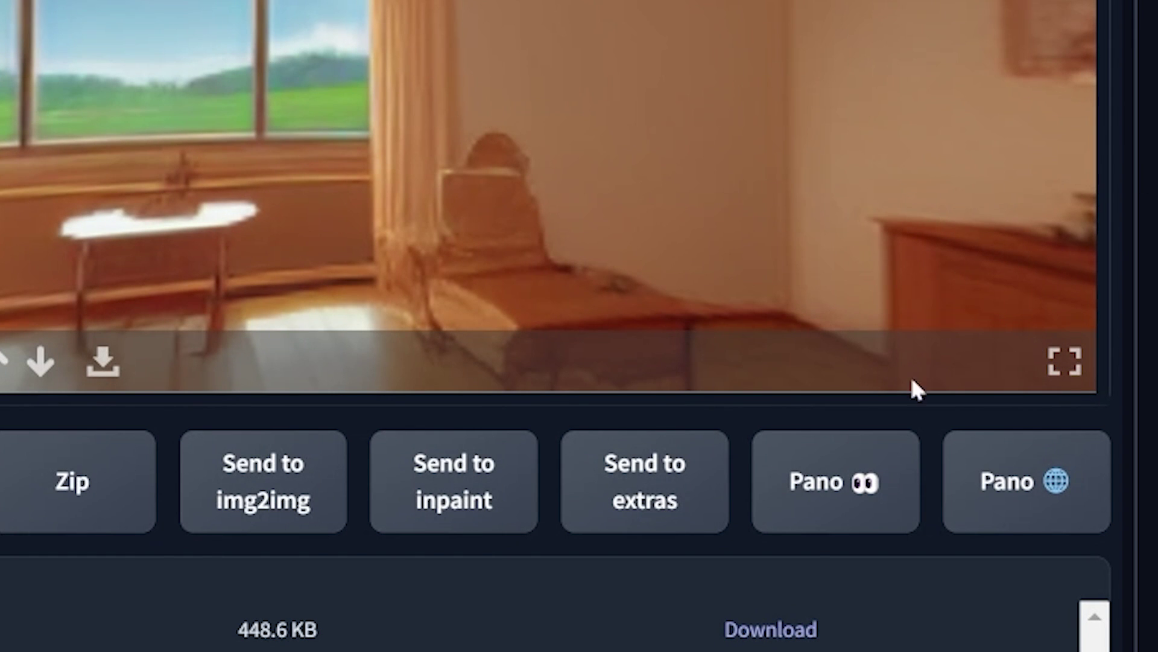
Step: Send the room render to Pano 👀, look toward the window and cabinet, then tilt the txt2img preview upward
click(867, 481)
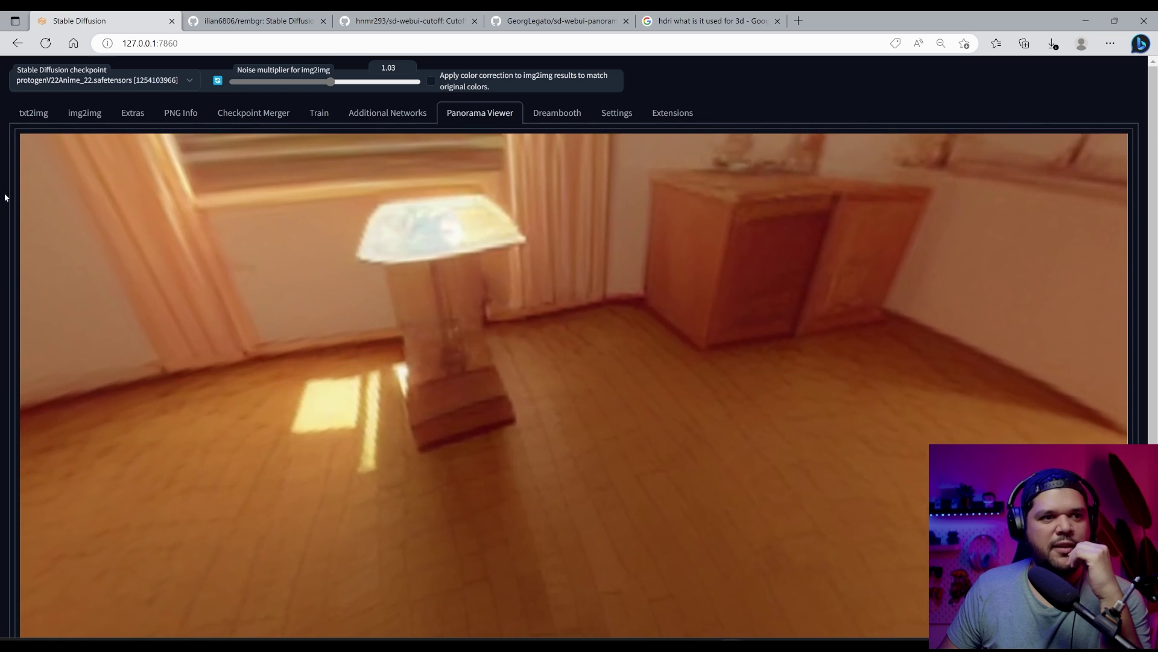
drag(672, 336, 219, 461)
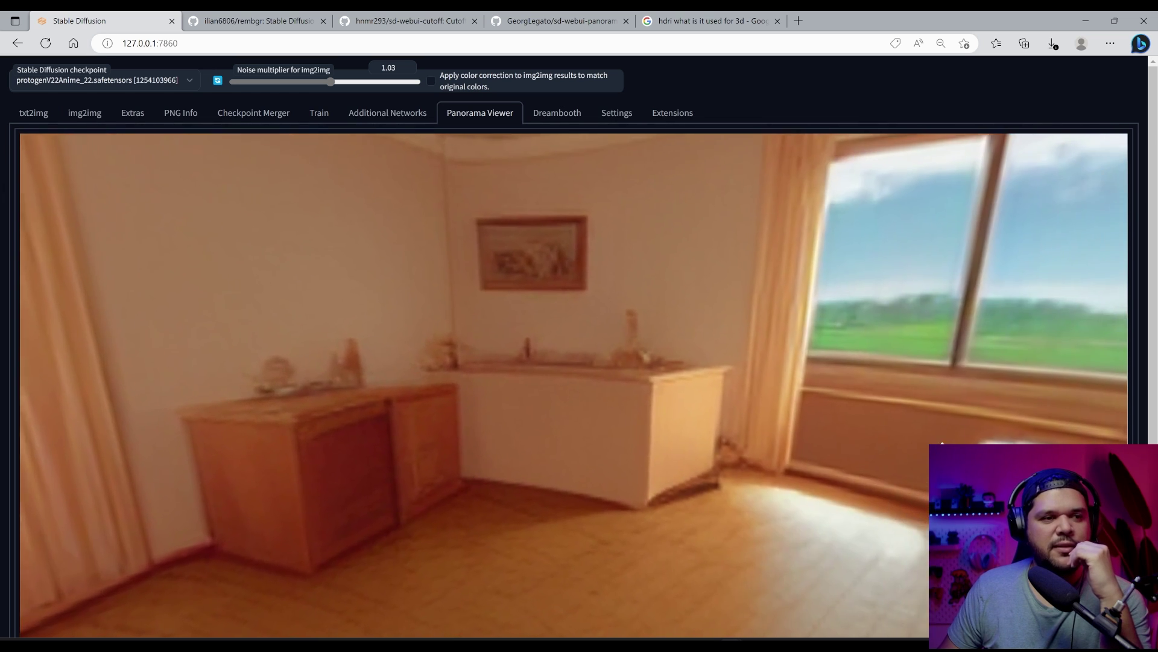
drag(942, 444, 59, 120)
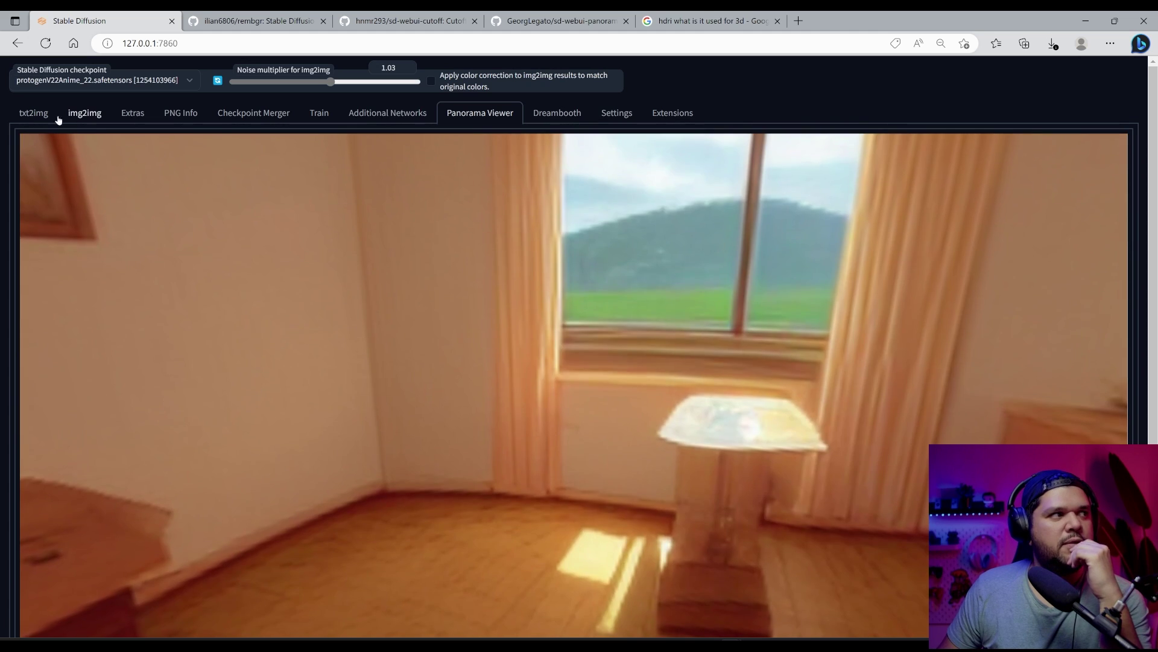
click(56, 117)
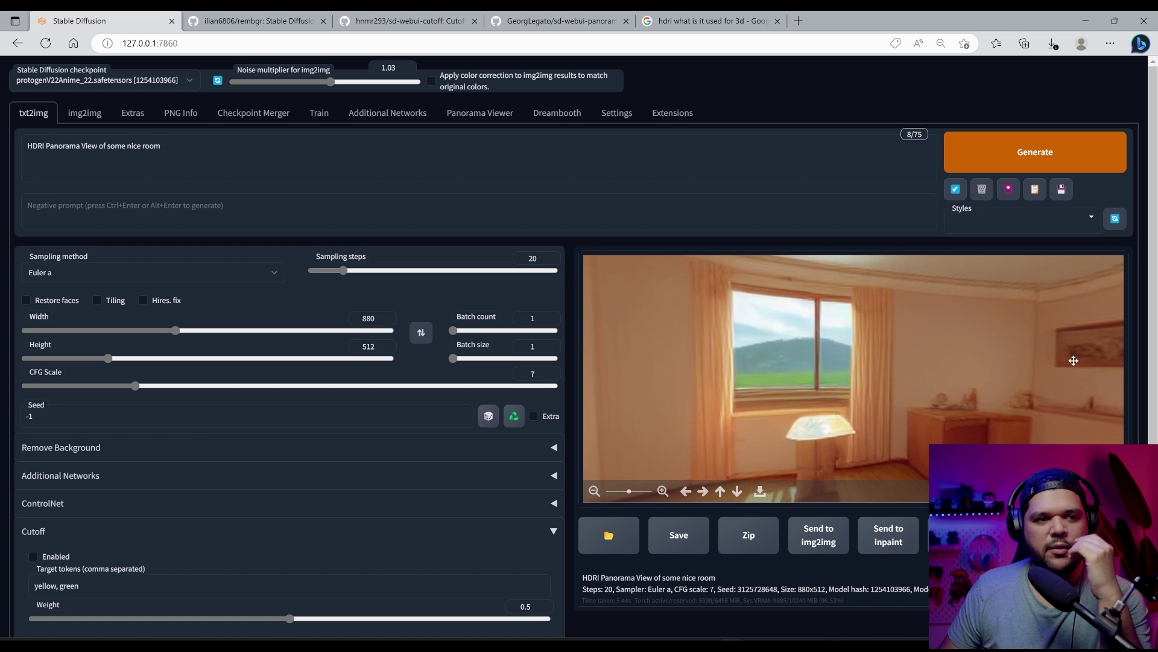
drag(1089, 300, 901, 365)
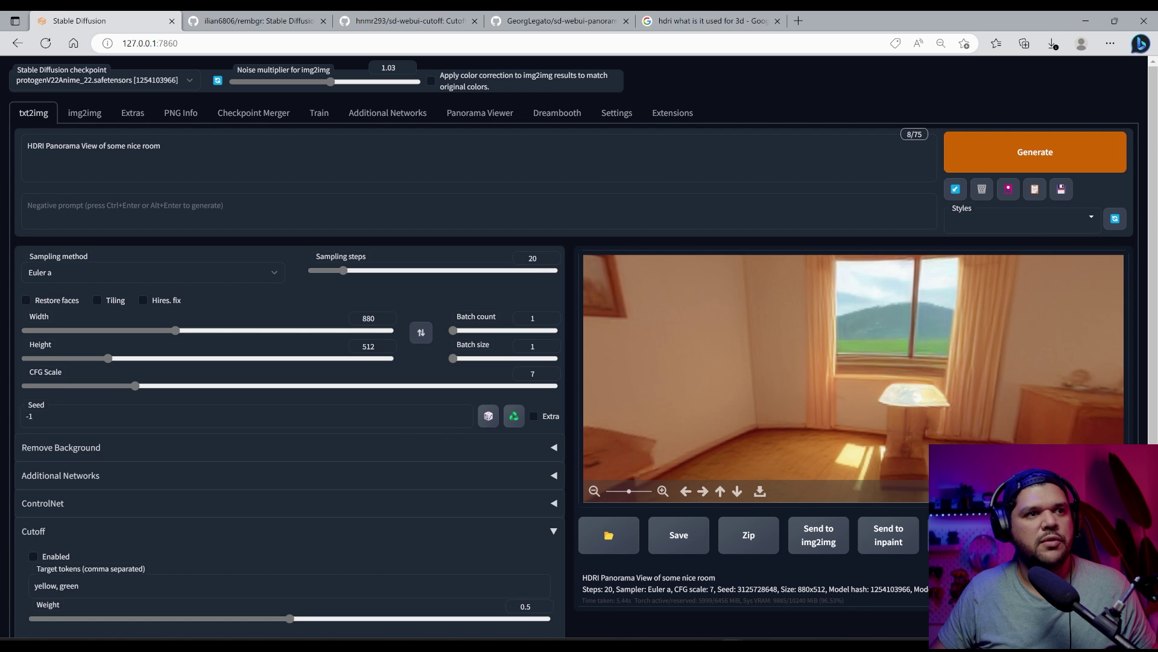
Step: Copy the rembgr repository URL from GitHub and paste it into Extensions' Install from URL field
click(680, 115)
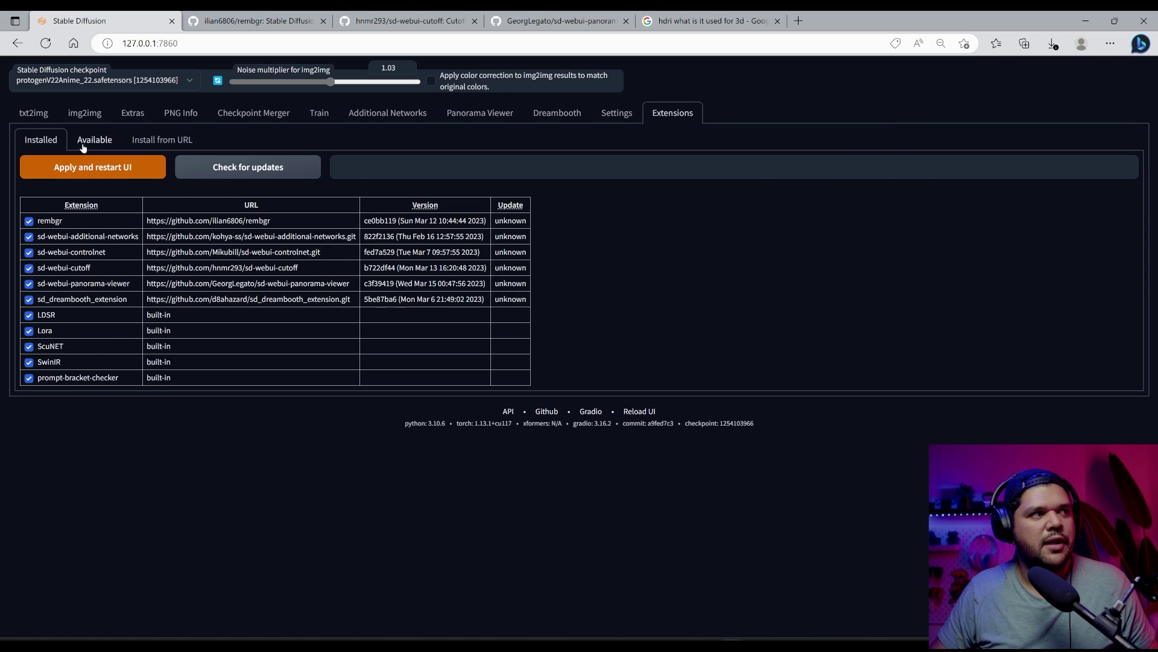
key(ctrl+Tab)
scroll(379, 79, up, 4)
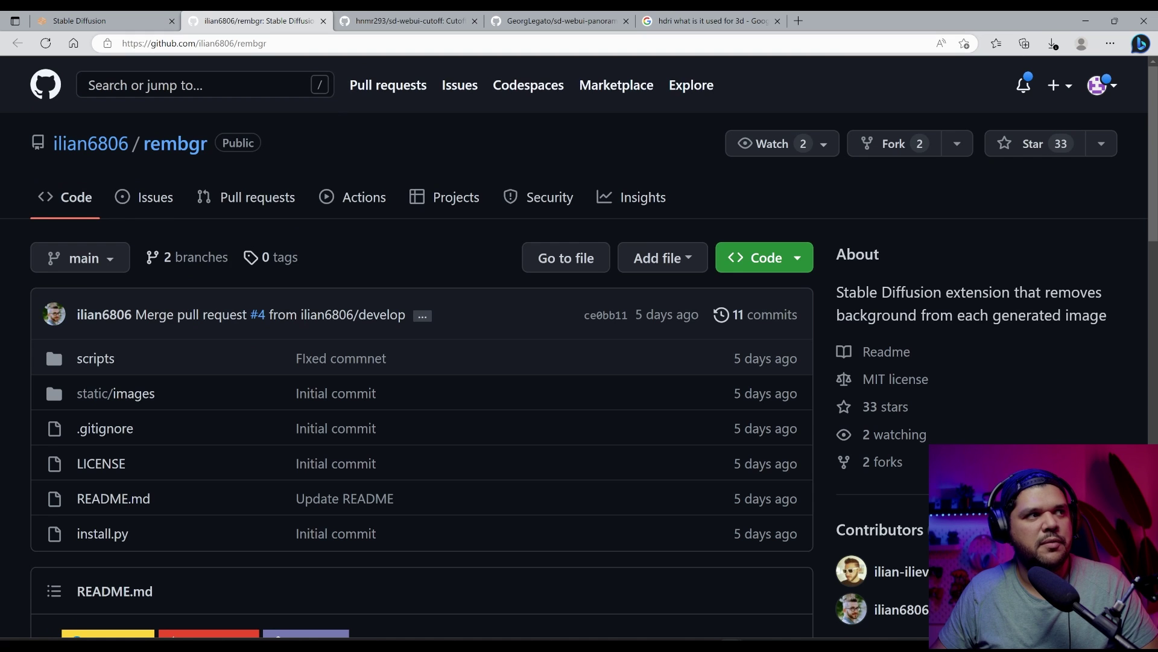
click(265, 43)
key(ctrl+c)
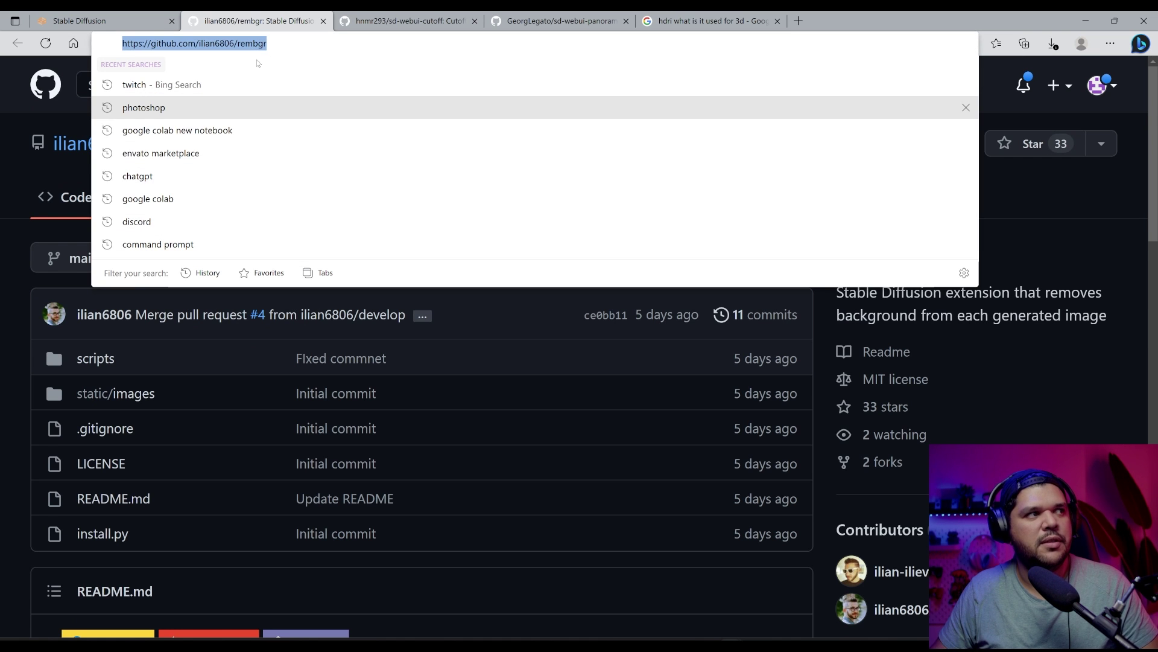
key(ctrl+shift+Tab)
click(258, 21)
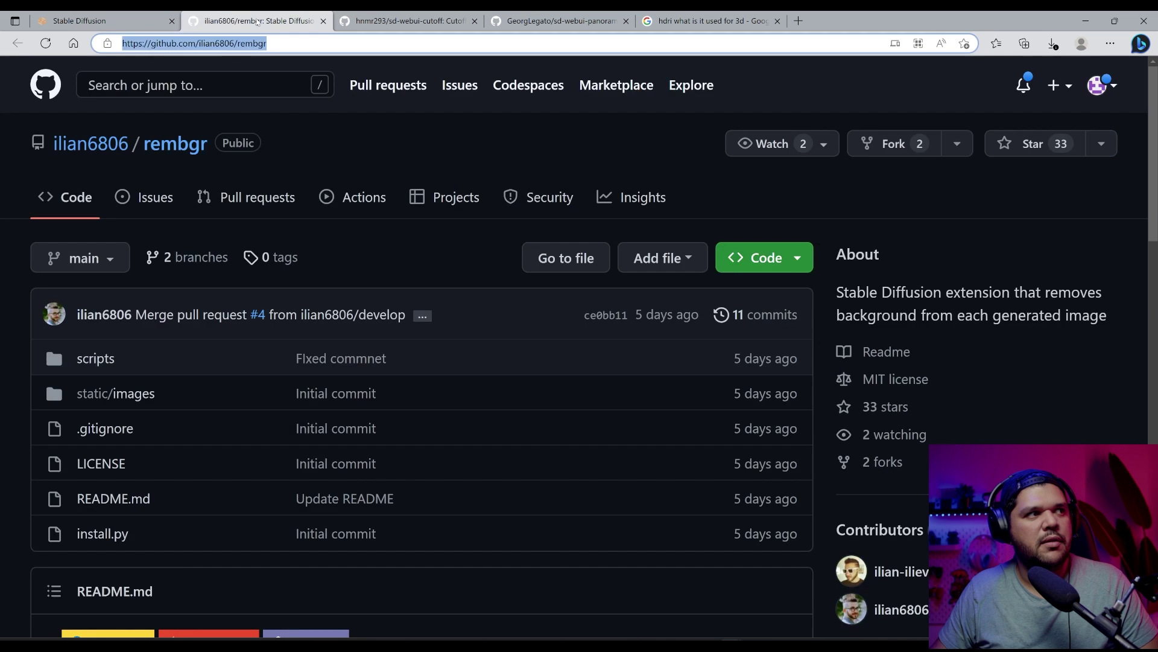
key(ctrl+shift+Tab)
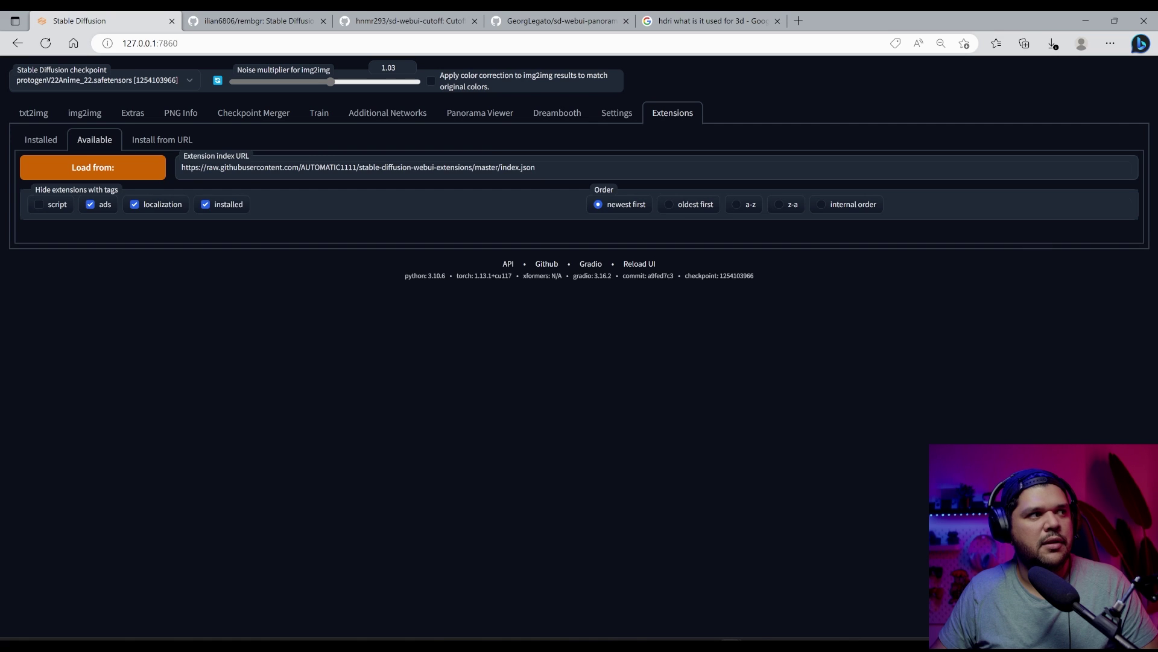
click(161, 140)
key(ctrl+v)
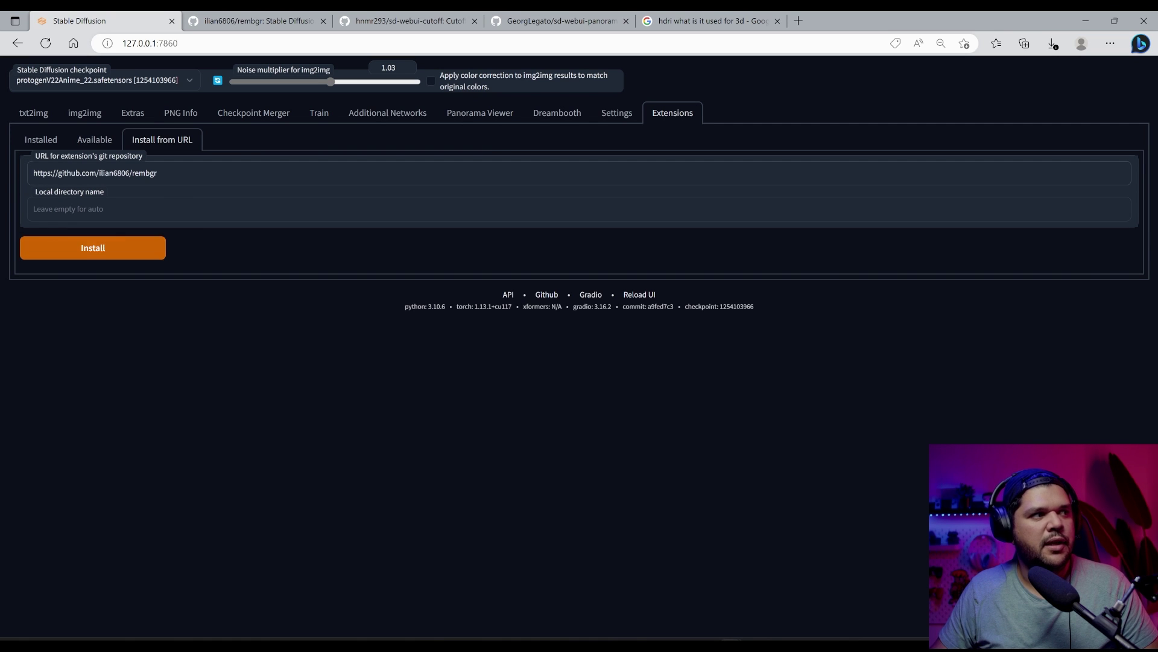
Step: Check the Installed extensions list, close the HDRI Google search, and return to the room panorama
click(63, 146)
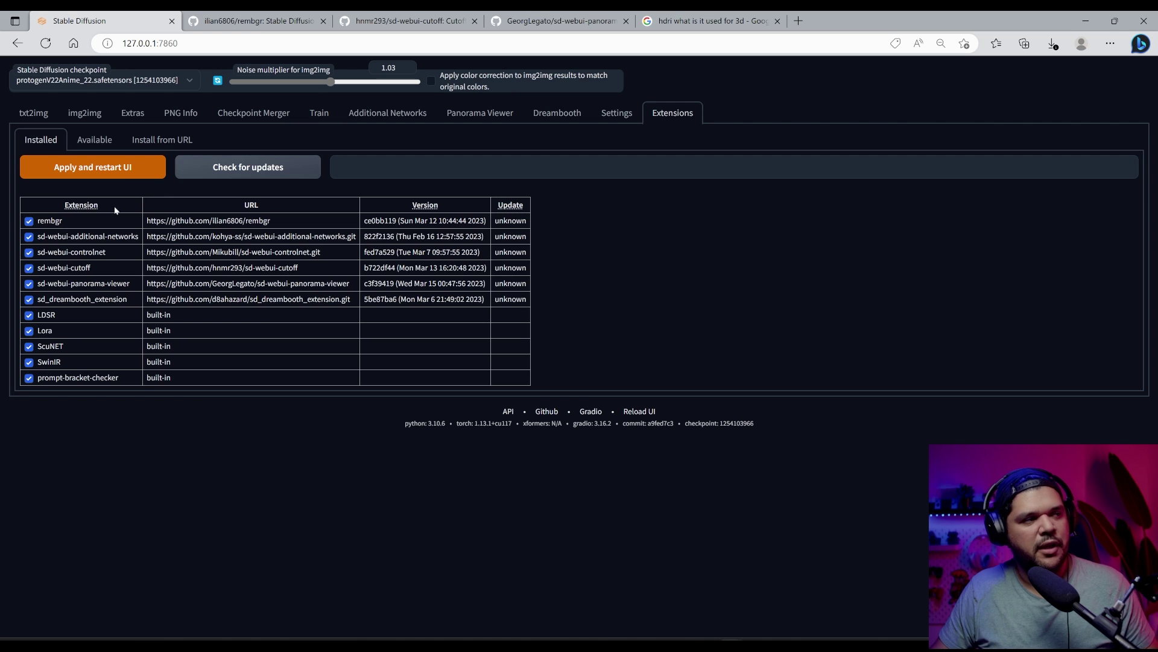
click(84, 114)
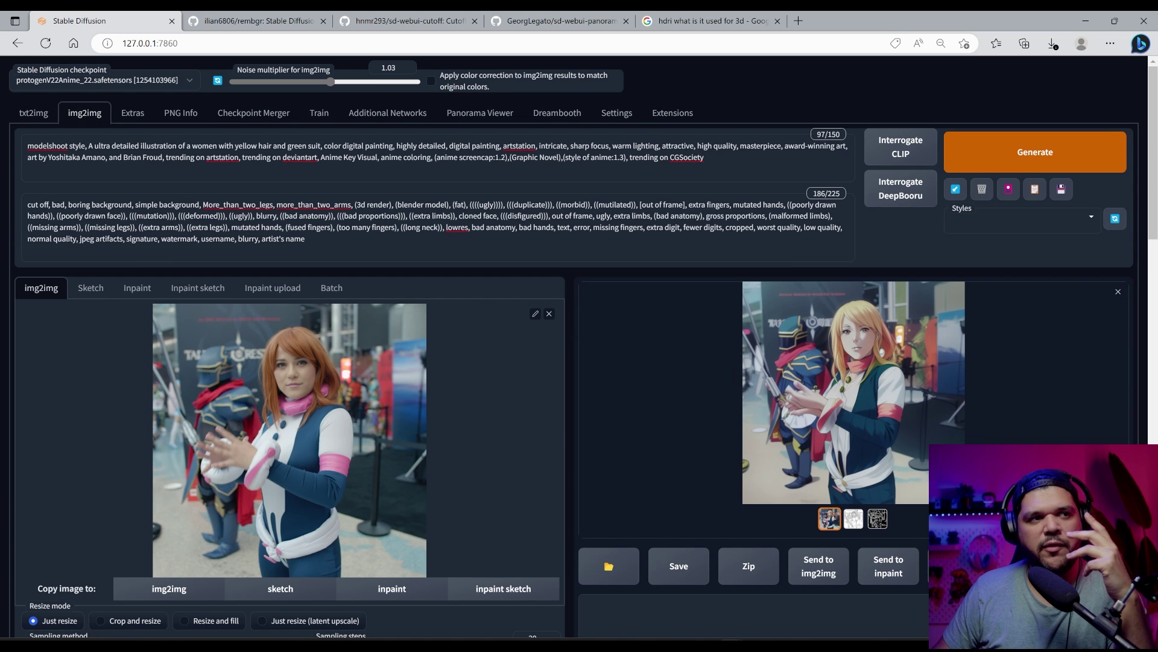
click(561, 21)
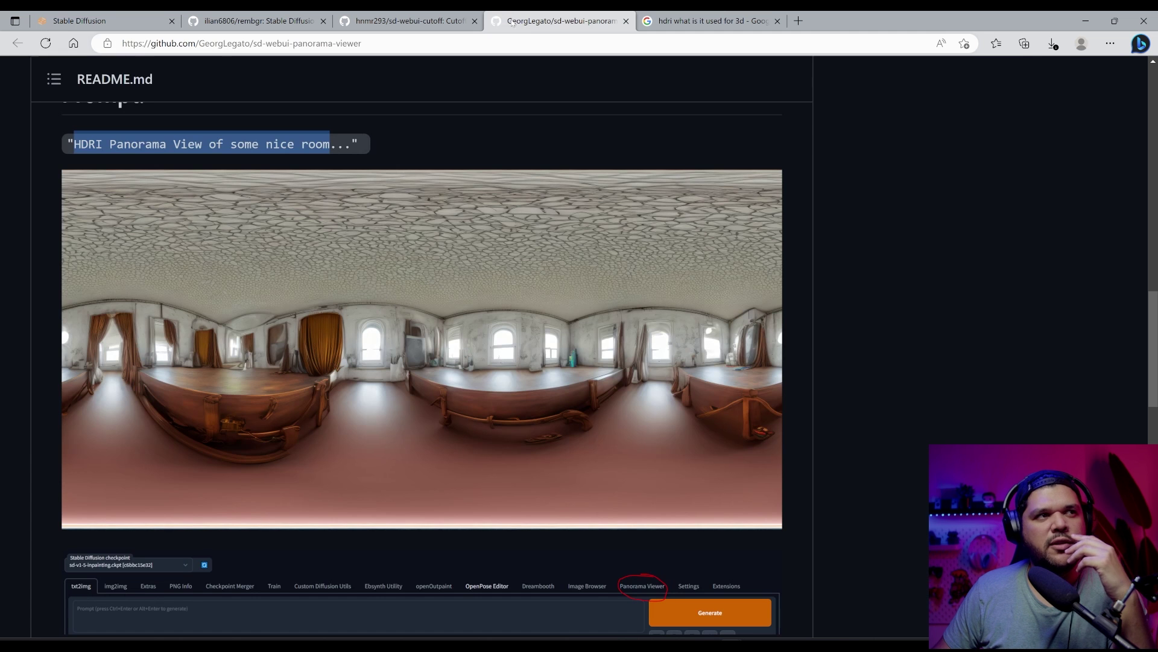
click(777, 21)
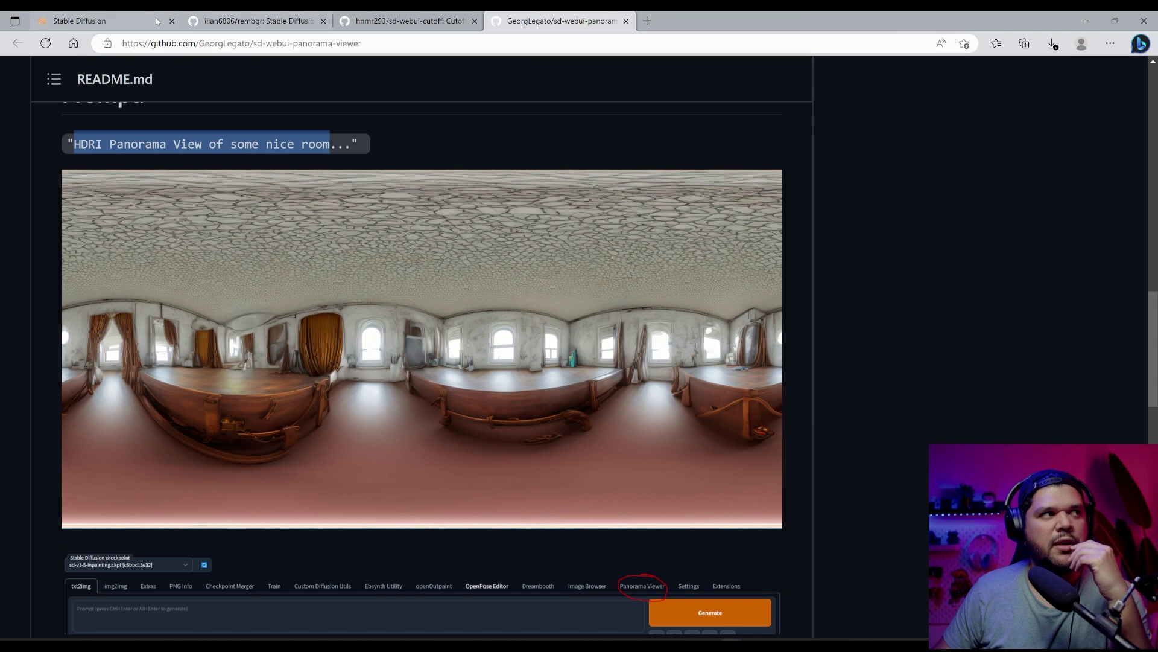
click(103, 20)
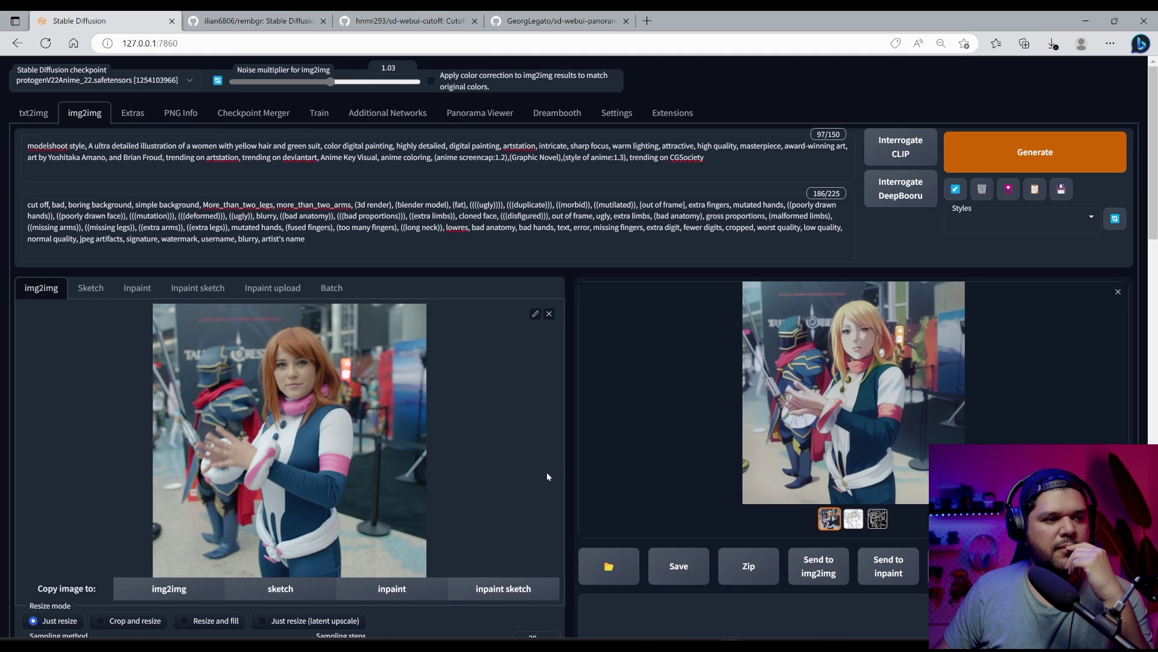
scroll(569, 456, down, 15)
scroll(576, 444, up, 5)
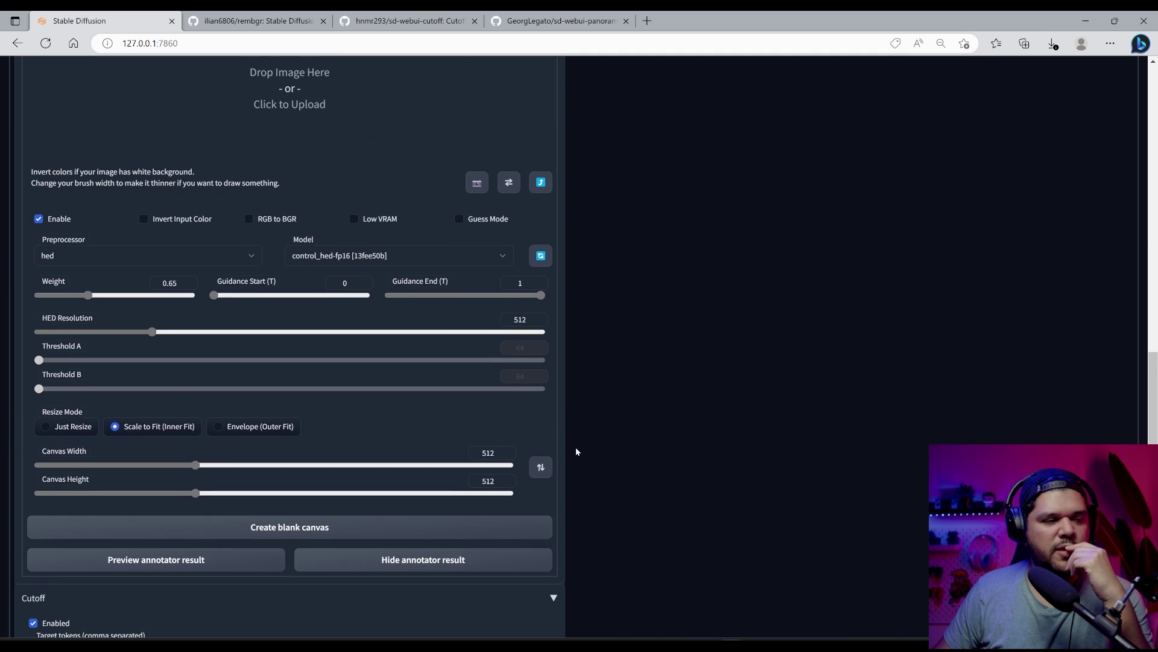
scroll(574, 454, up, 4)
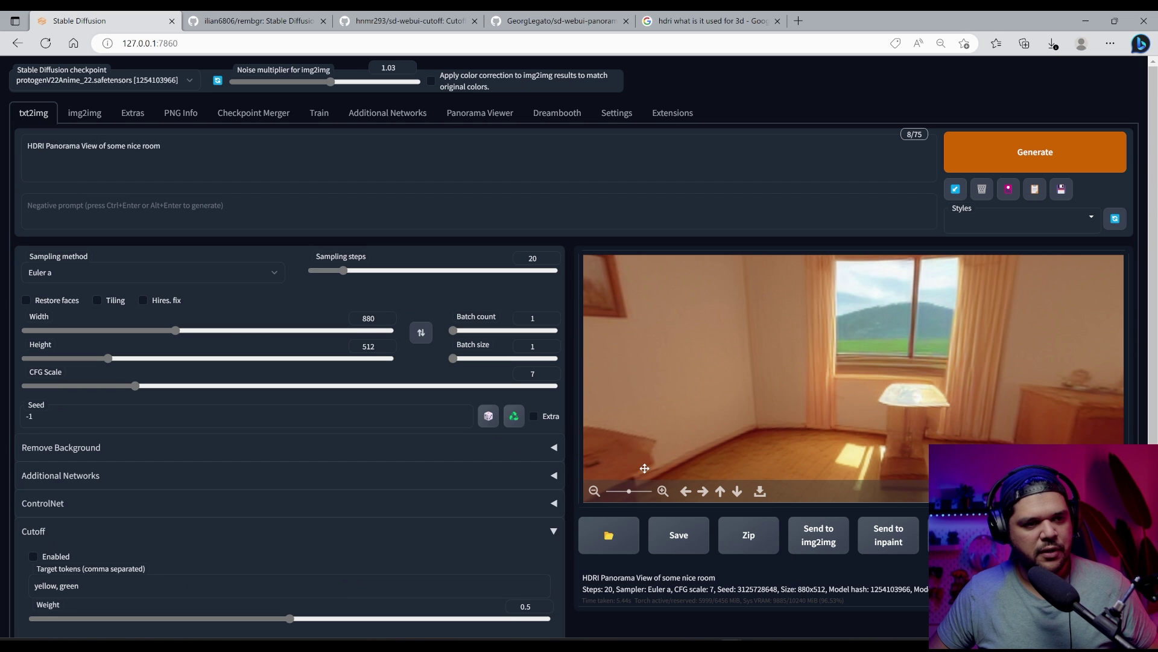